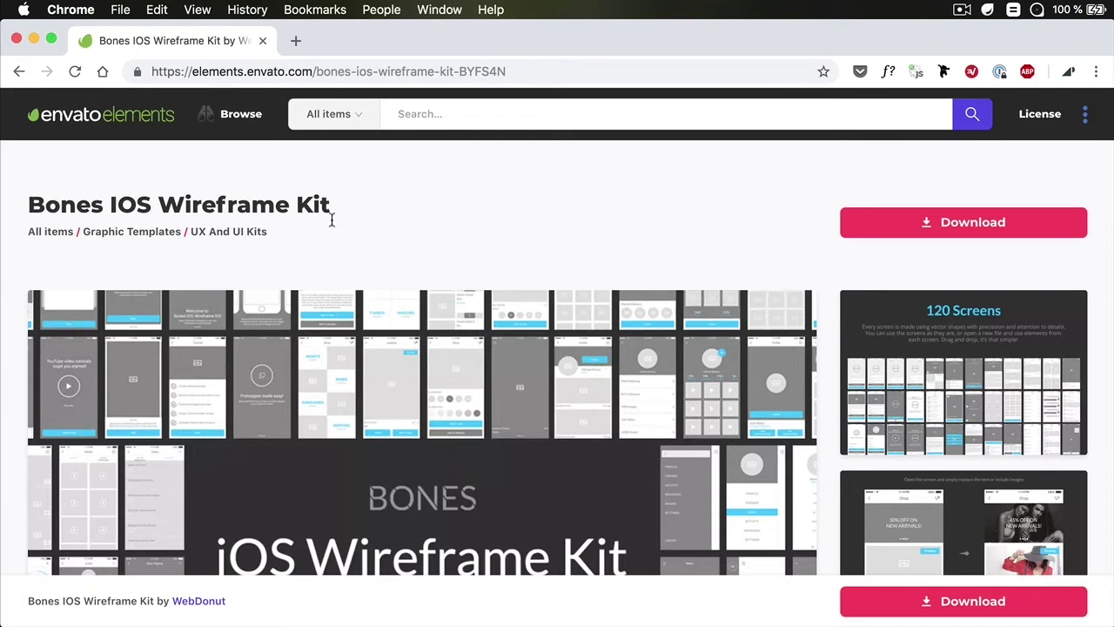
# Switch to Adobe XD showing the Bones kit's '1. Sign In - Sign Up' artboards
pyautogui.press('super+Tab')
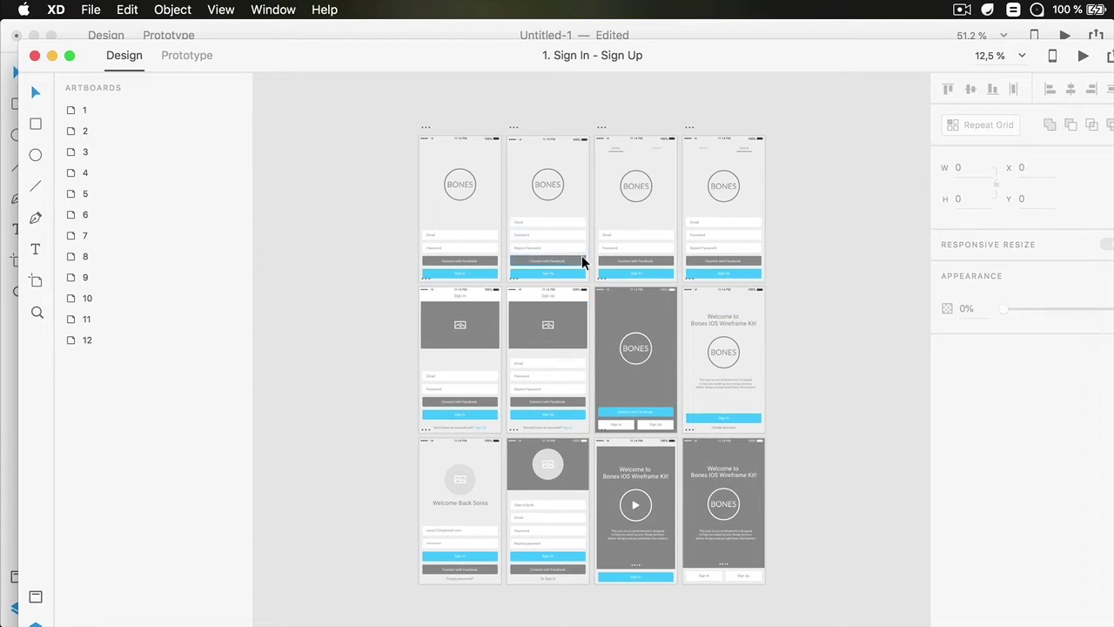
# Paste sign-in artboard 1 into the new document and add a duplicate resized to 950 × 1535
pyautogui.click(427, 130)
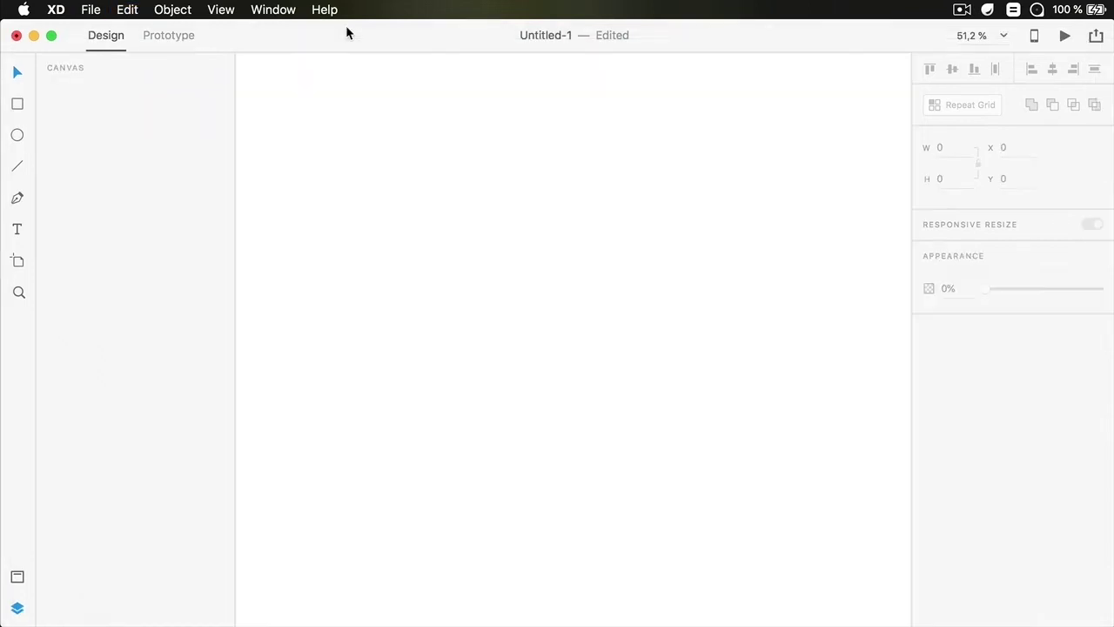
pyautogui.hotkey('ctrl', 'v')
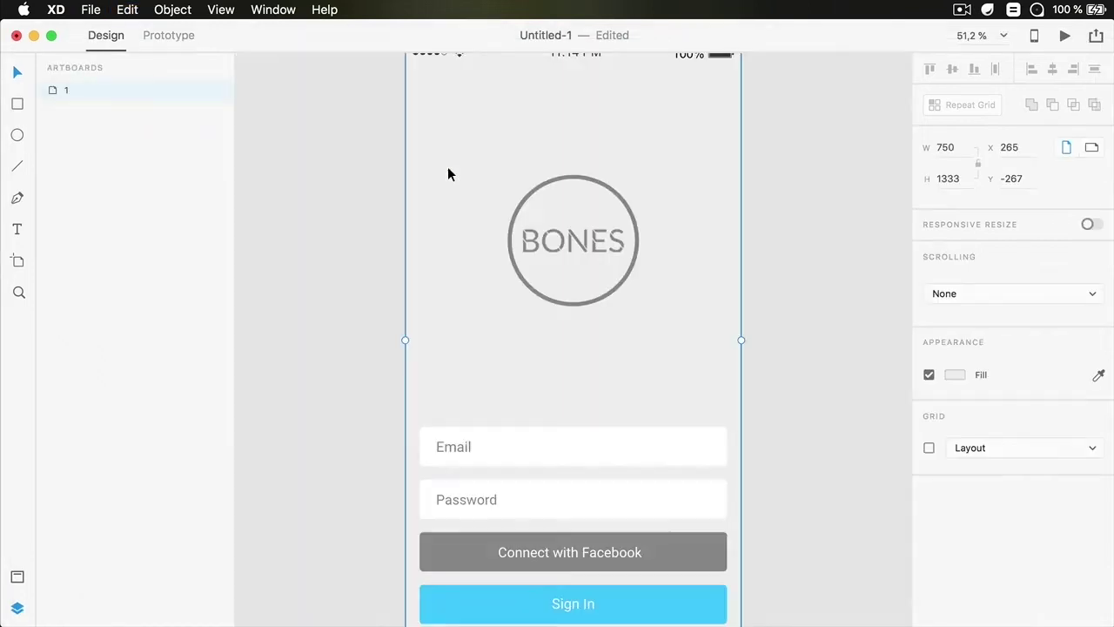
pyautogui.scroll(-5, 527, 224)
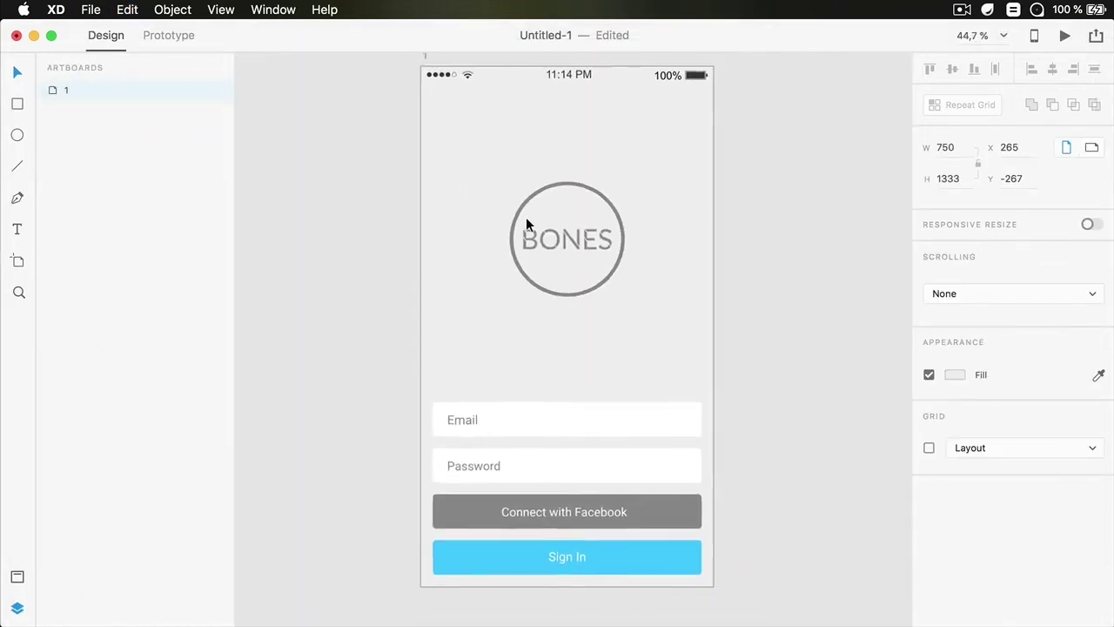
pyautogui.scroll(-2, 527, 225)
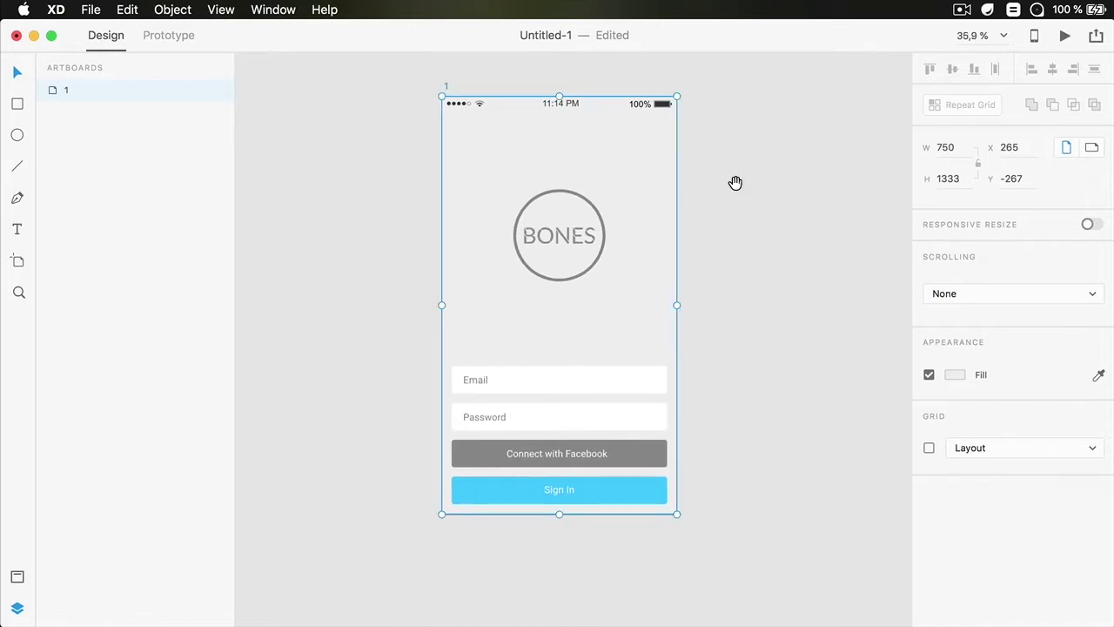
pyautogui.moveTo(734, 184); pyautogui.dragTo(615, 215)
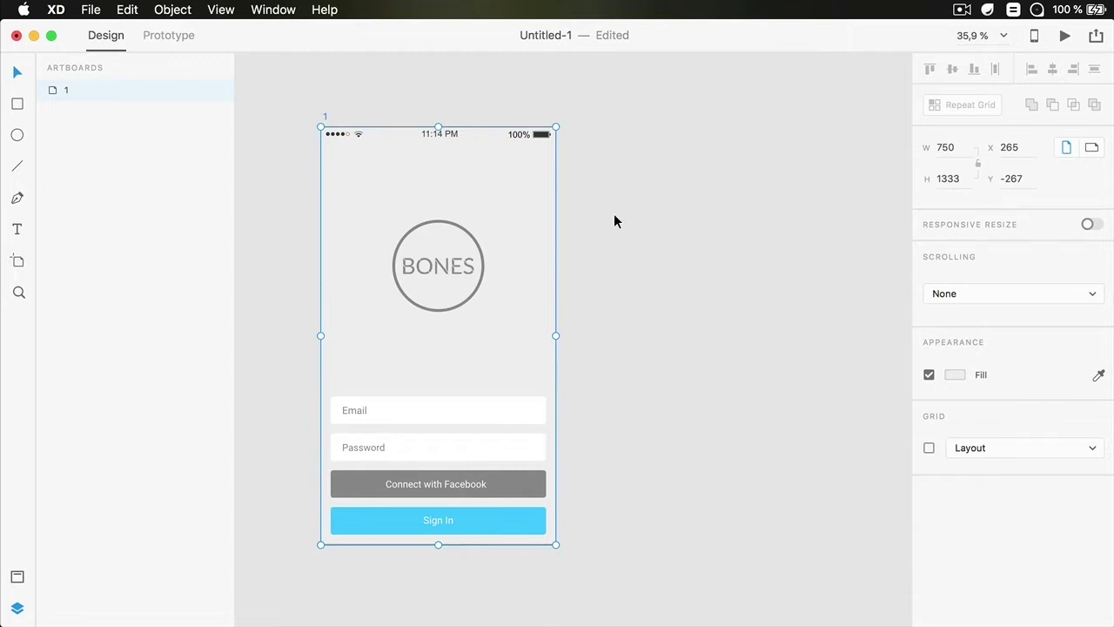
pyautogui.scroll(-3, 614, 221)
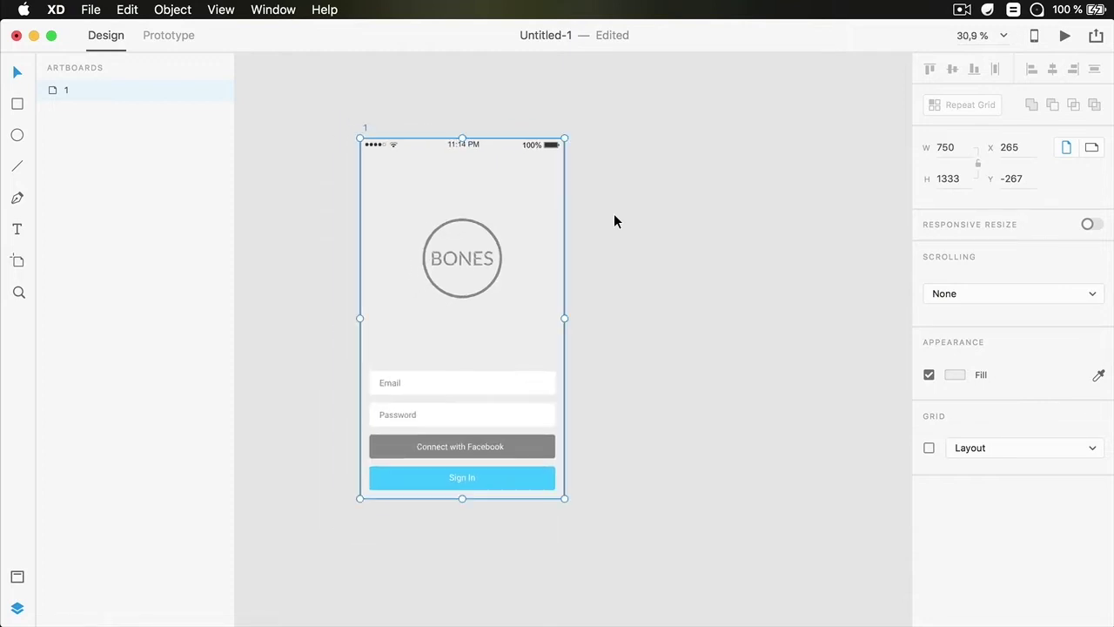
pyautogui.moveTo(645, 217); pyautogui.dragTo(582, 210)
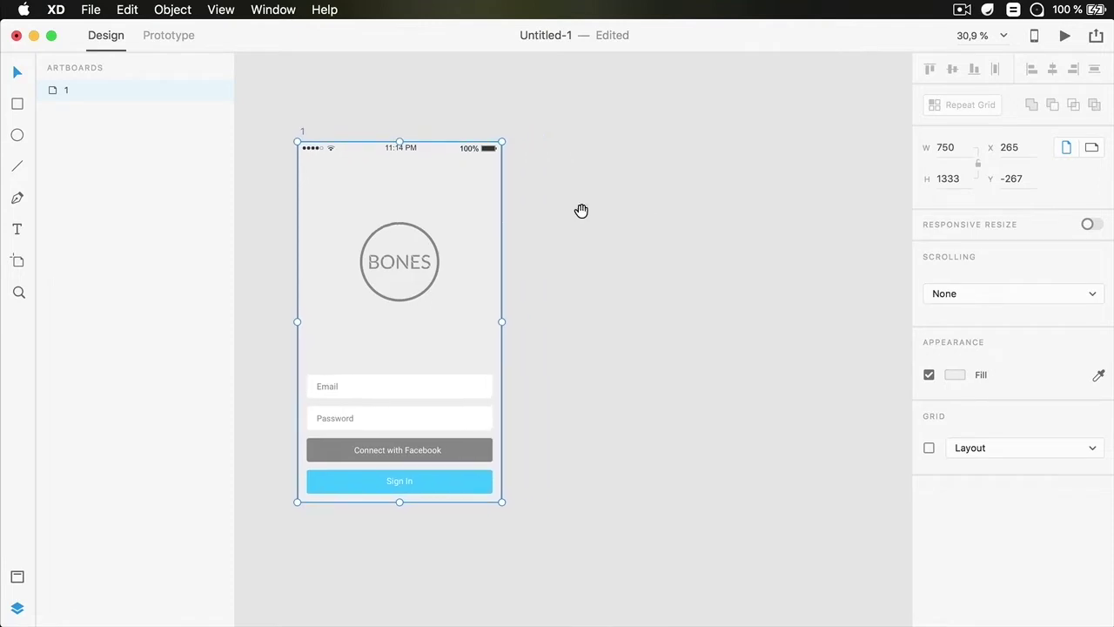
pyautogui.press('super+d')
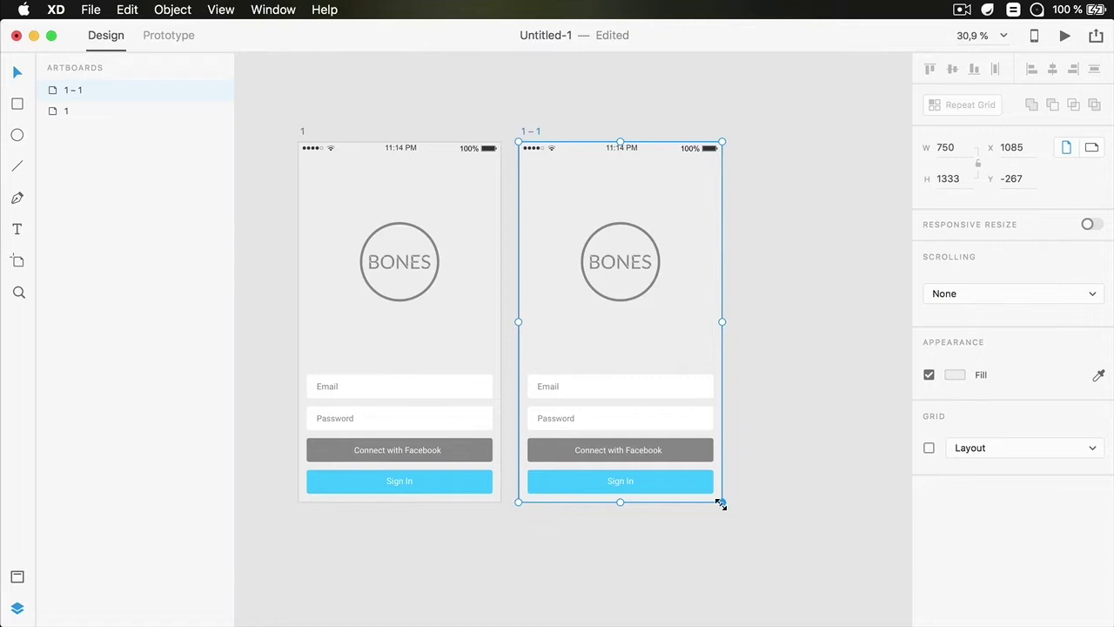
pyautogui.moveTo(722, 502); pyautogui.dragTo(776, 555)
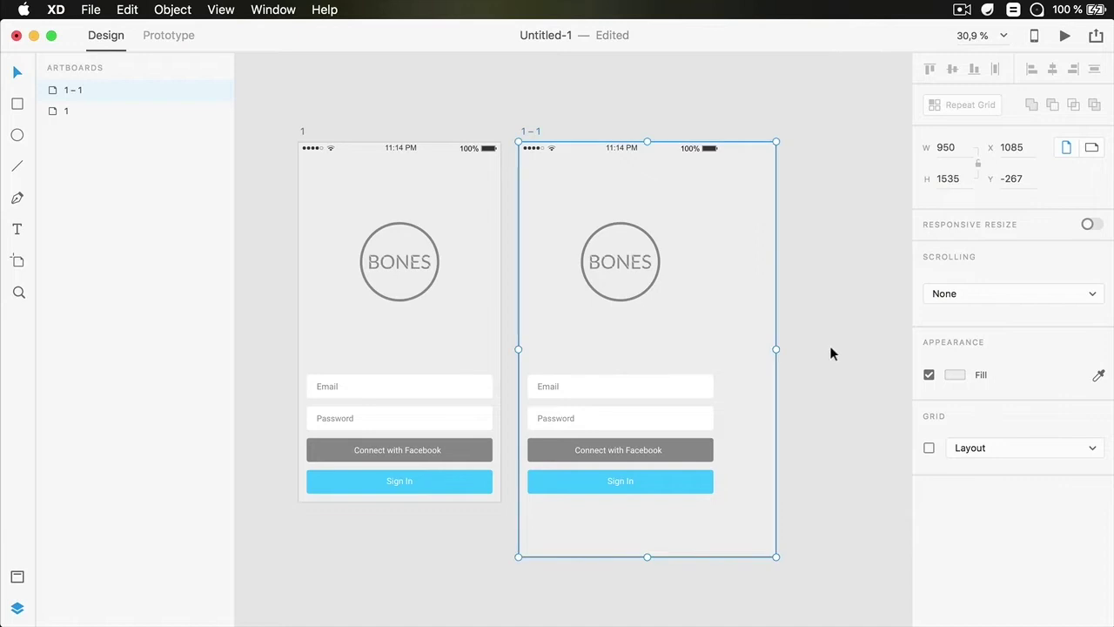
# Move the battery readout to the right edge of the larger artboard's status bar
pyautogui.click(818, 260)
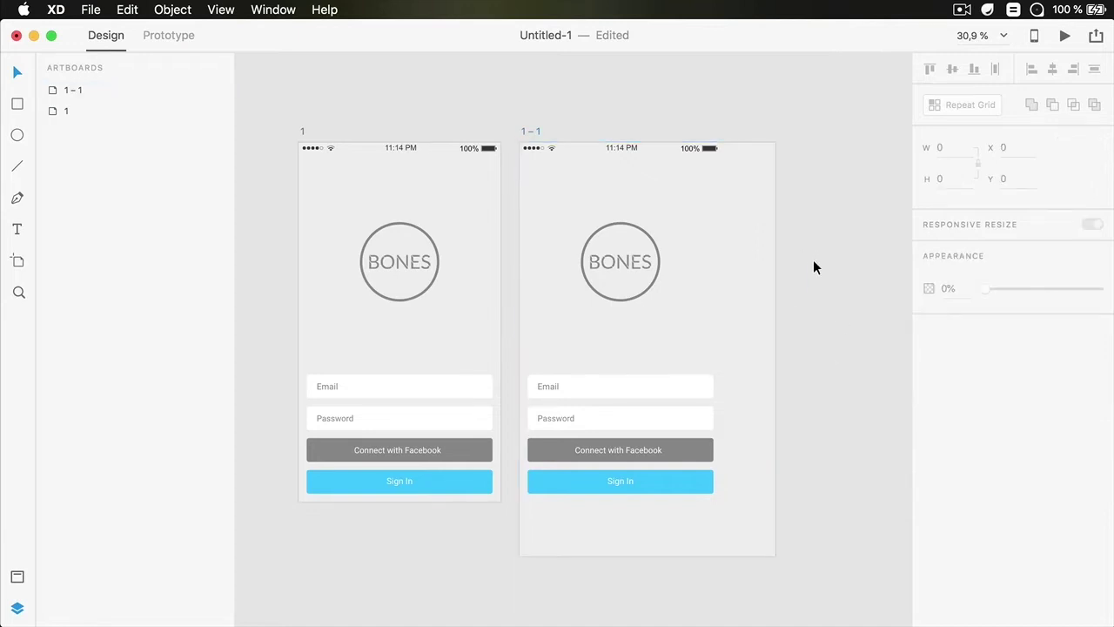
pyautogui.click(698, 148)
pyautogui.doubleClick(707, 148)
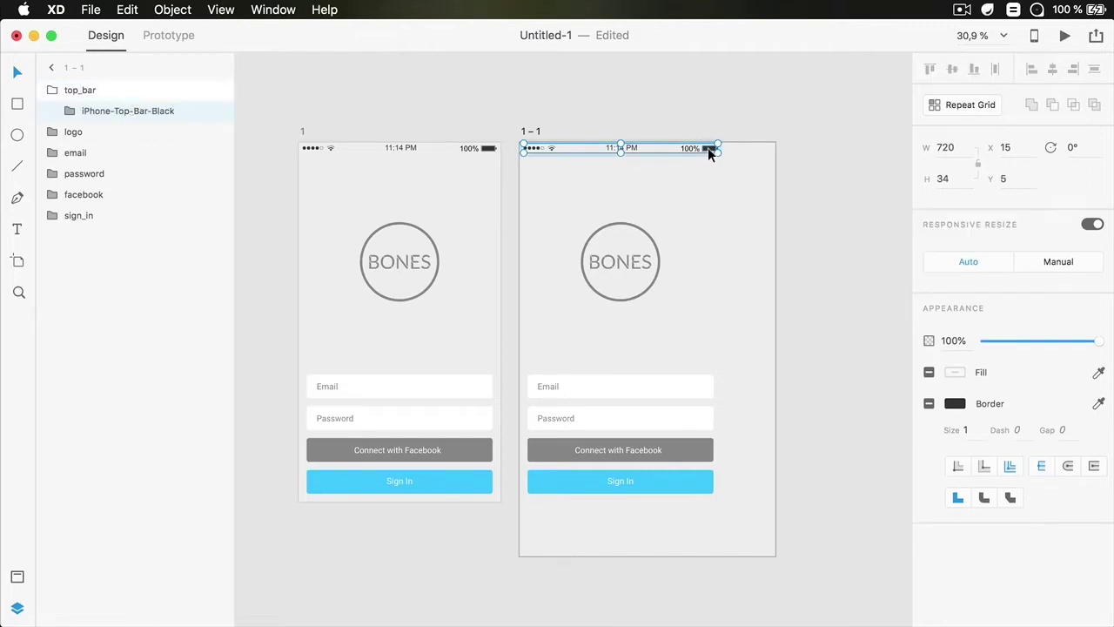
pyautogui.doubleClick(710, 154)
pyautogui.moveTo(709, 153); pyautogui.dragTo(762, 150)
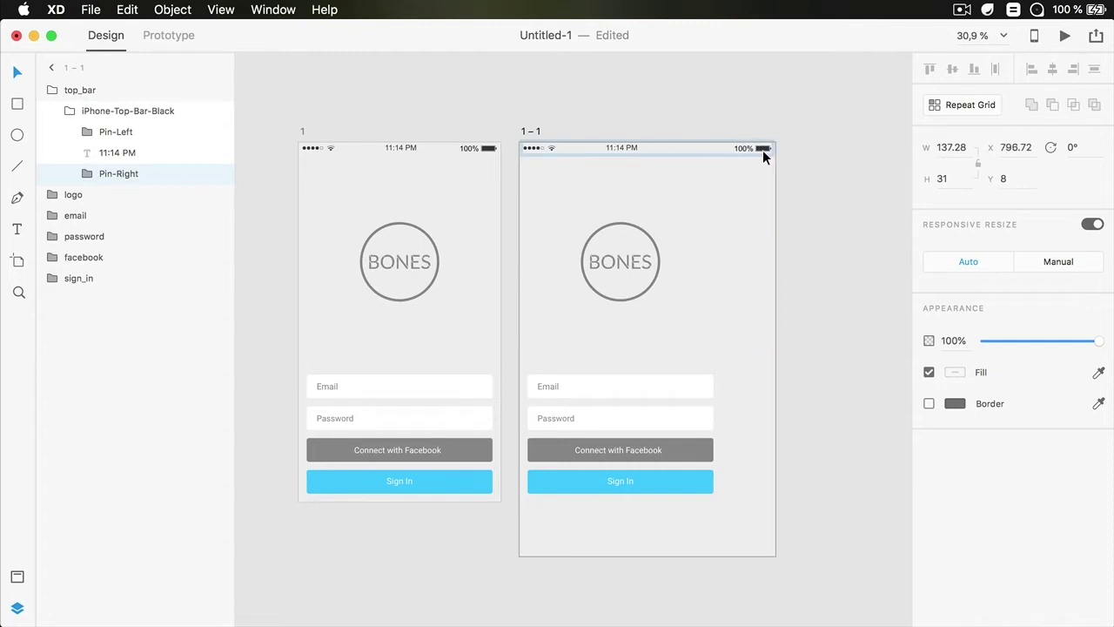
# Centre the 11:14 PM time and the BONES logo on the larger artboard
pyautogui.click(490, 149)
pyautogui.doubleClick(491, 150)
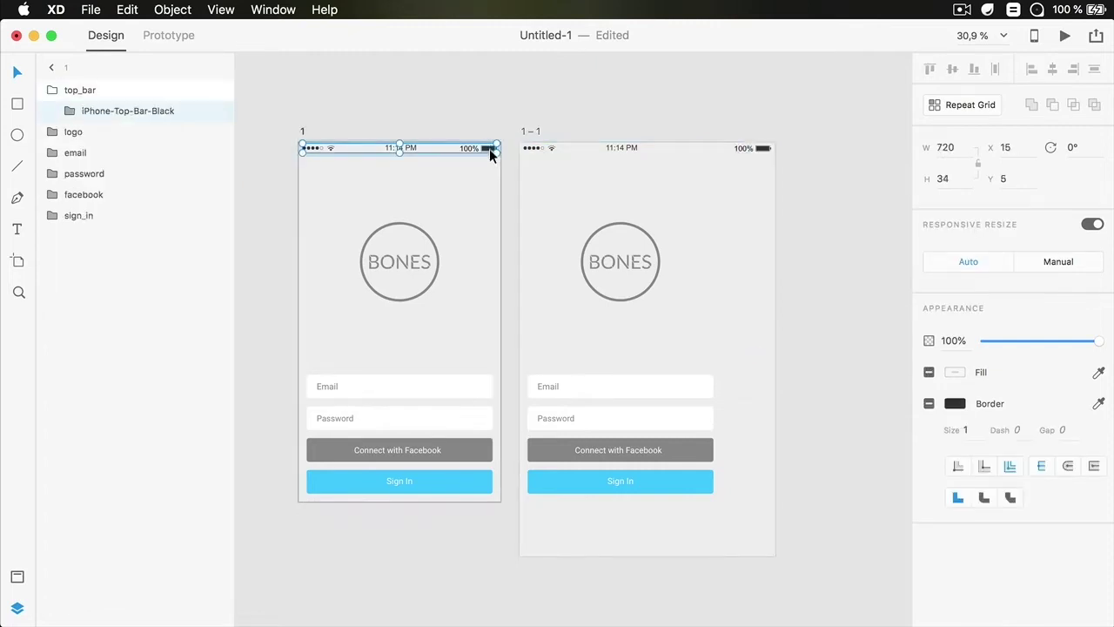
pyautogui.click(490, 127)
pyautogui.click(488, 150)
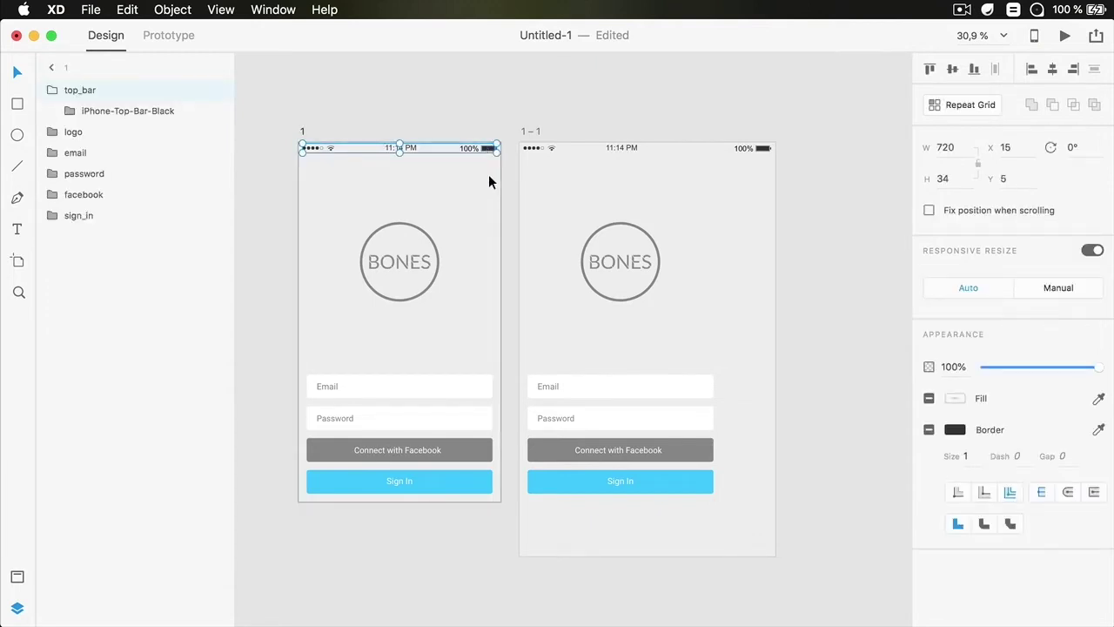
pyautogui.click(628, 148)
pyautogui.doubleClick(629, 148)
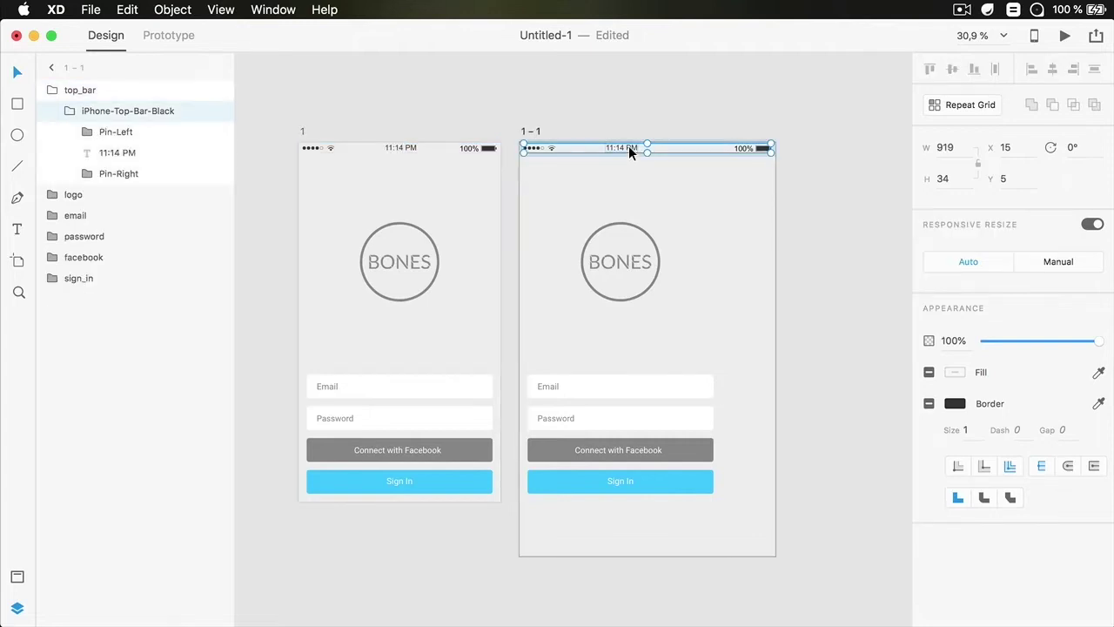
pyautogui.doubleClick(629, 148)
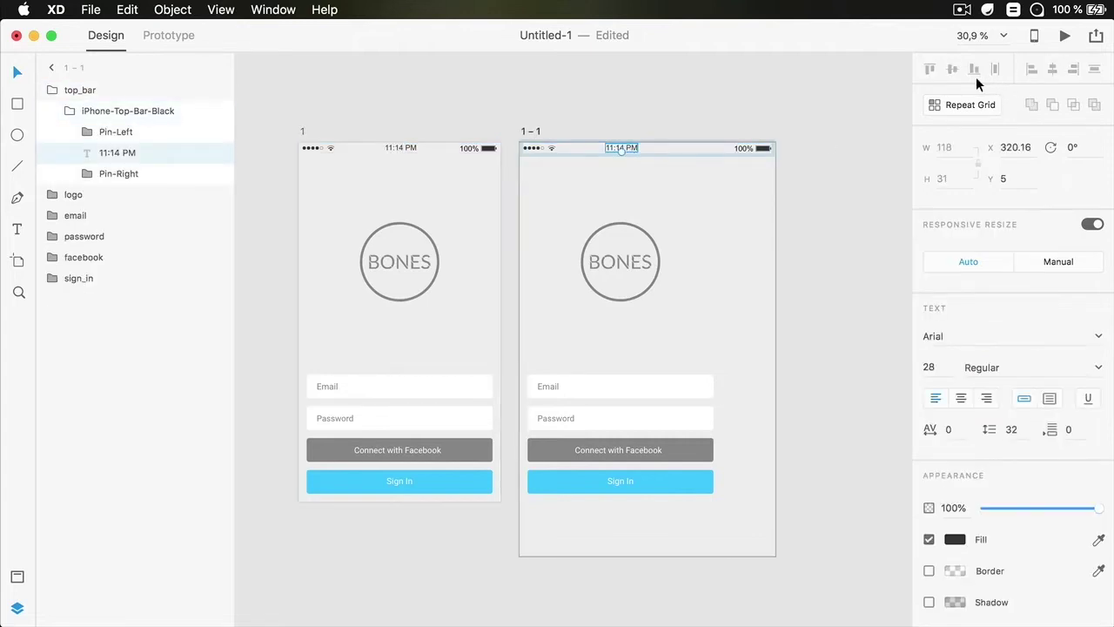
pyautogui.moveTo(633, 149); pyautogui.dragTo(660, 150)
pyautogui.click(615, 226)
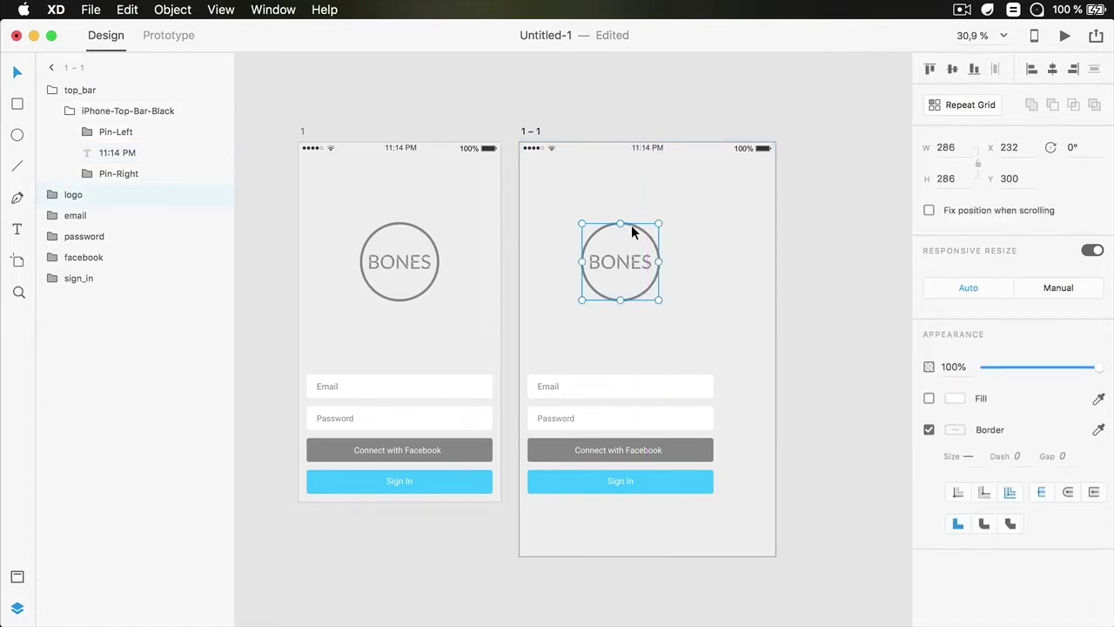
pyautogui.moveTo(632, 229); pyautogui.dragTo(662, 233)
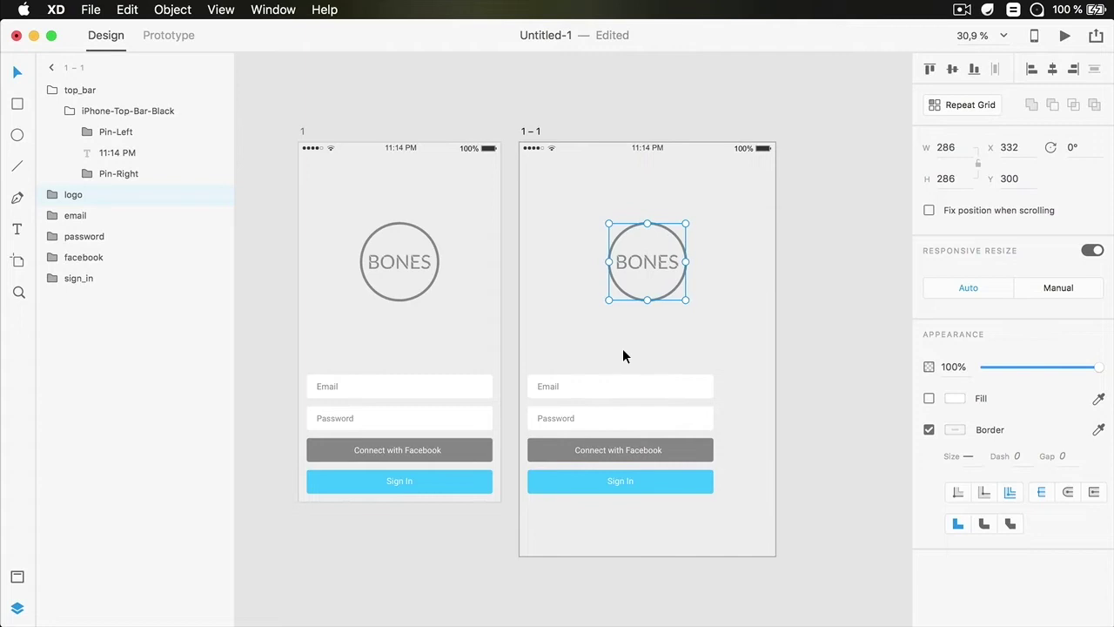
# Widen the Email and Password fields to the larger artboard's right edge
pyautogui.doubleClick(635, 389)
pyautogui.doubleClick(641, 421)
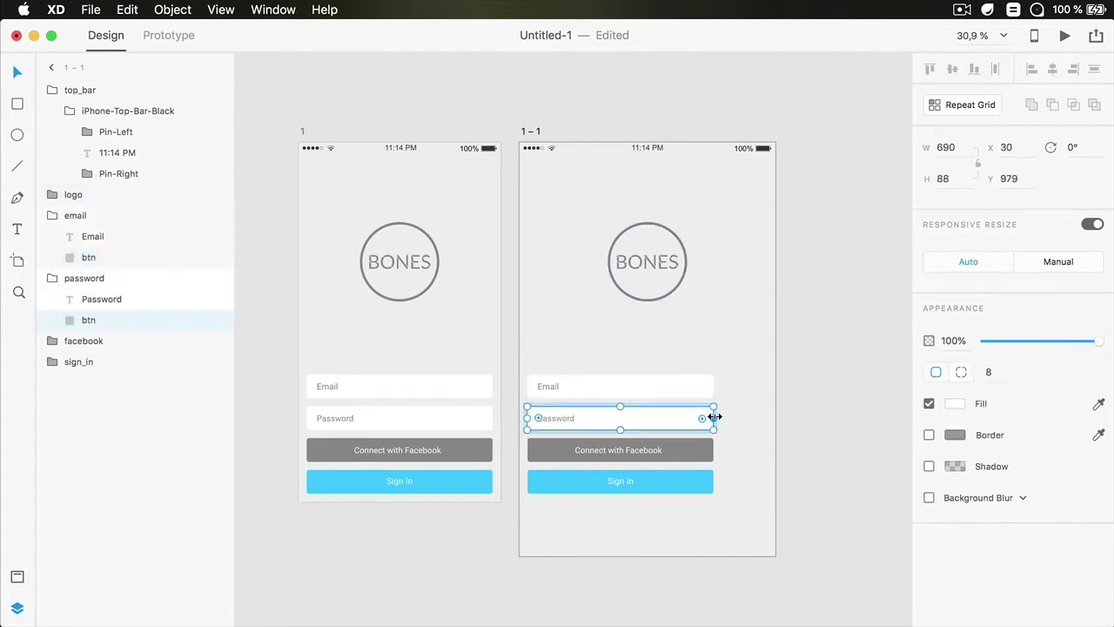
pyautogui.moveTo(713, 417); pyautogui.dragTo(764, 418)
pyautogui.doubleClick(662, 387)
pyautogui.moveTo(714, 387); pyautogui.dragTo(764, 388)
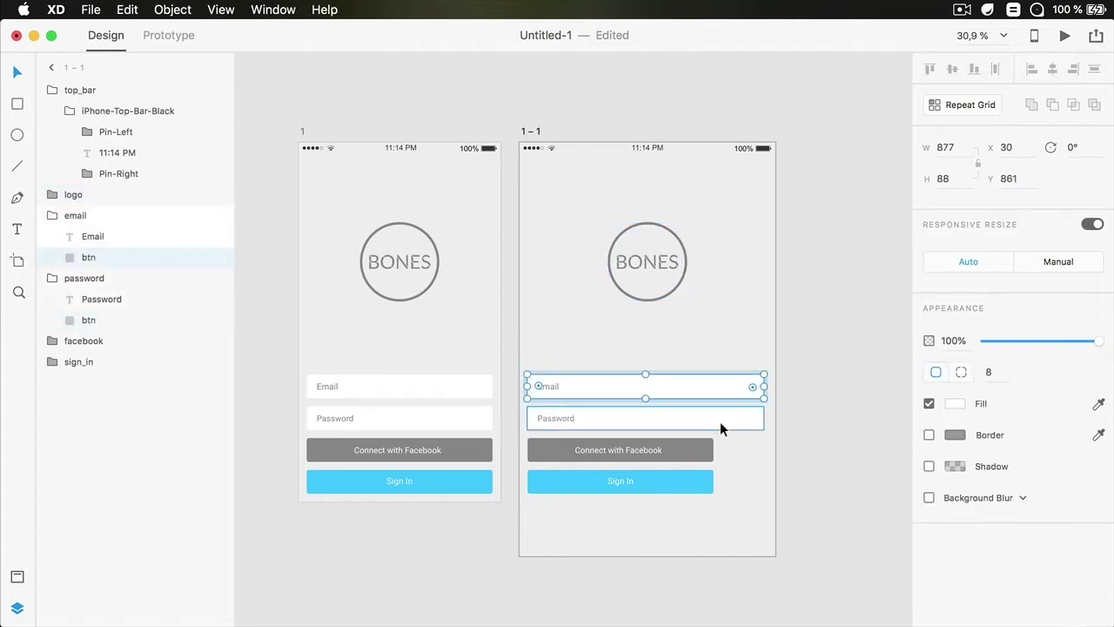
pyautogui.click(757, 475)
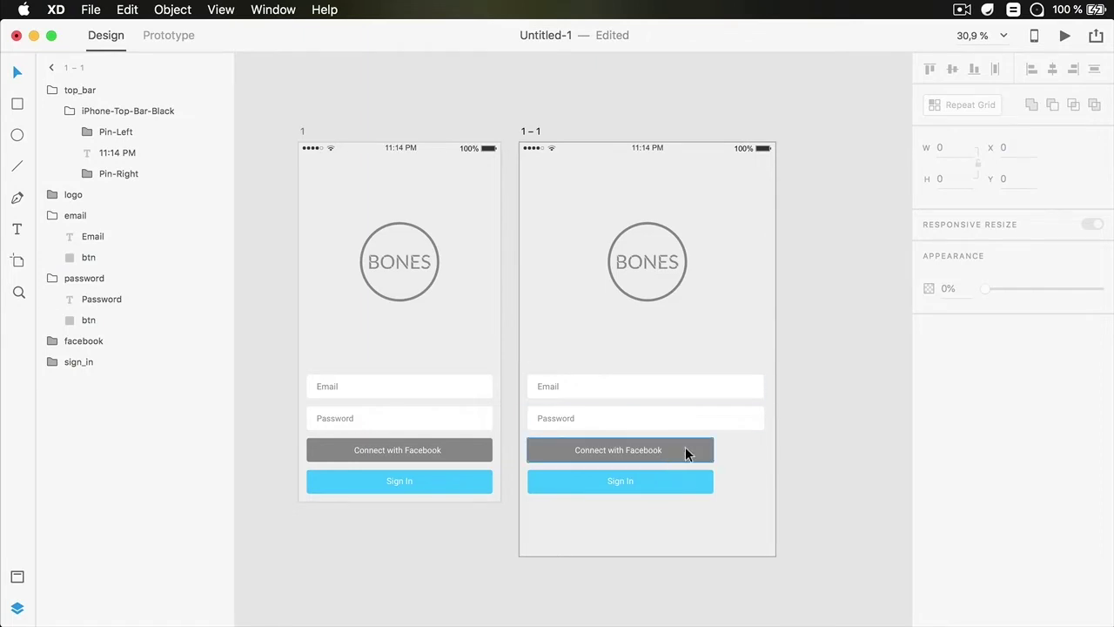
# Stretch the Sign In and Facebook buttons to the form width, Facebook width 877
pyautogui.click(704, 480)
pyautogui.moveTo(714, 479); pyautogui.dragTo(765, 481)
pyautogui.click(709, 450)
pyautogui.moveTo(709, 450); pyautogui.dragTo(762, 450)
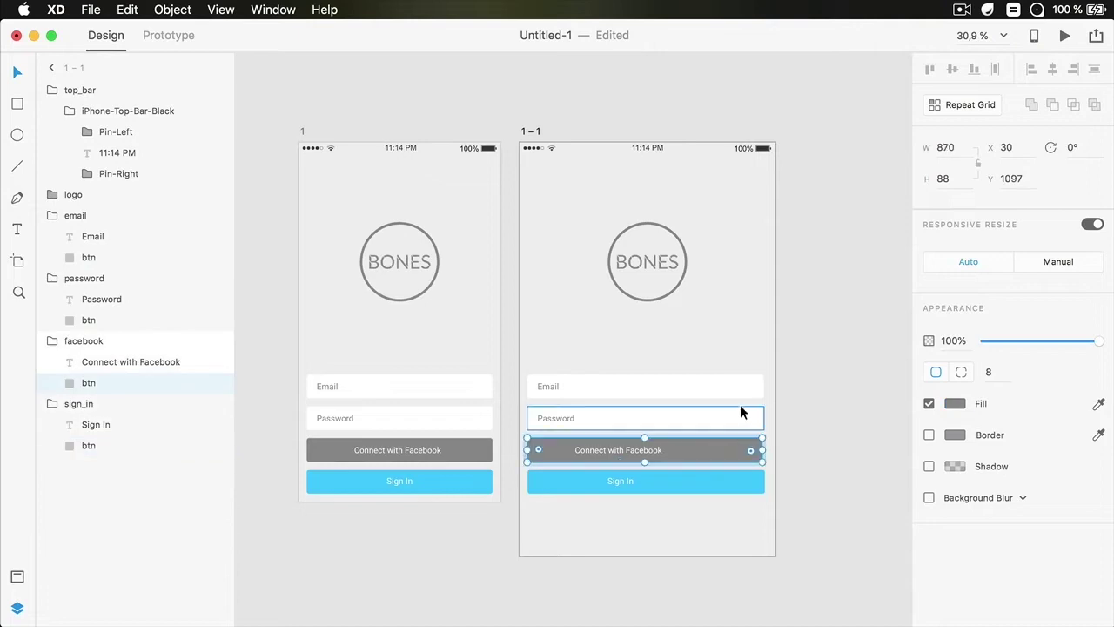
pyautogui.click(733, 388)
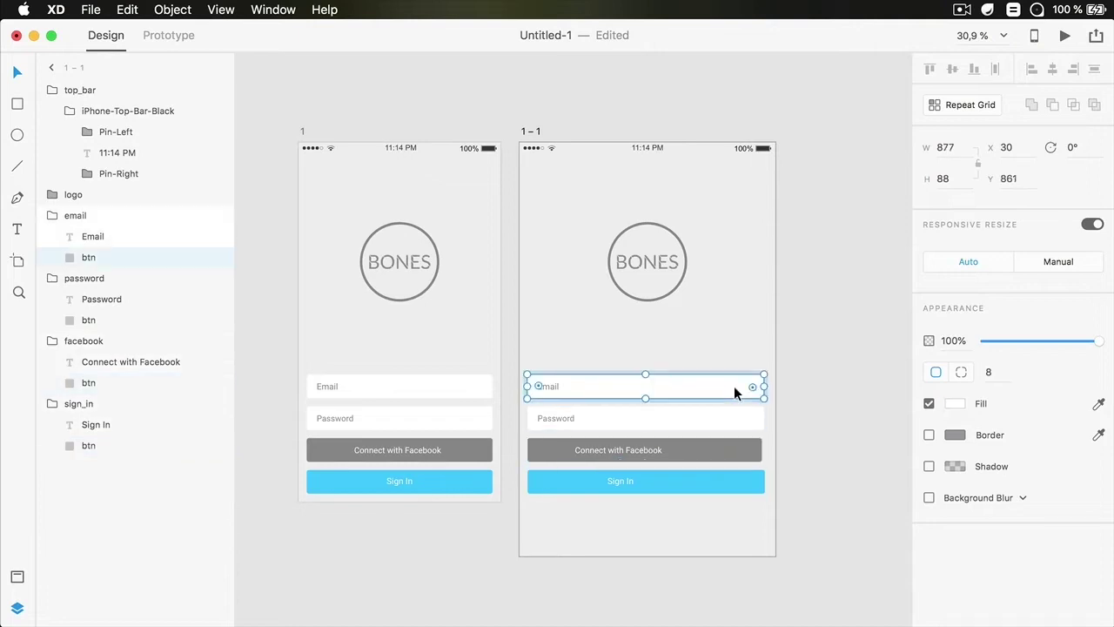
pyautogui.click(731, 452)
pyautogui.click(956, 150)
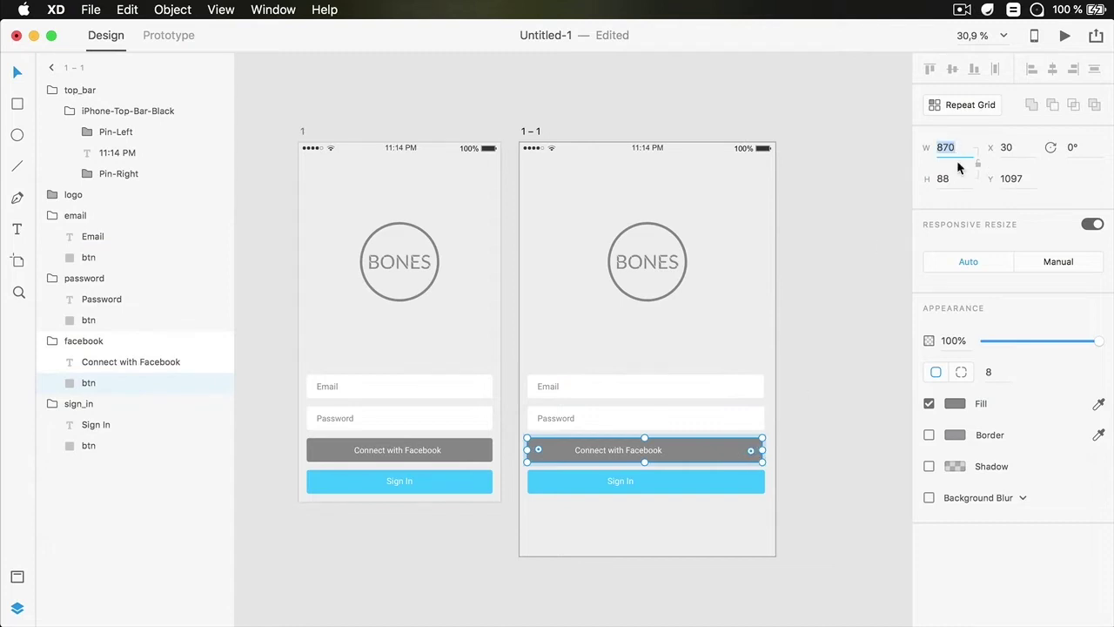
pyautogui.write('877')
pyautogui.press('Return')
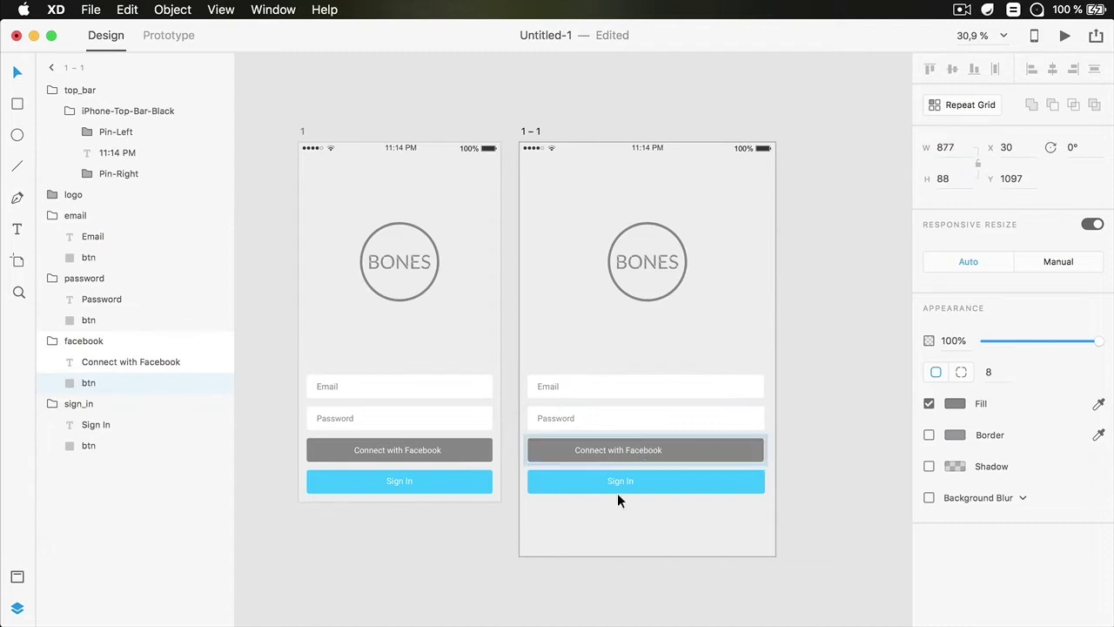
# Centre the Connect with Facebook and Sign In labels on their buttons
pyautogui.keyDown('shift'); pyautogui.click(641, 450); pyautogui.keyUp('shift')
pyautogui.click(1052, 69)
pyautogui.press('Escape')
pyautogui.doubleClick(623, 480)
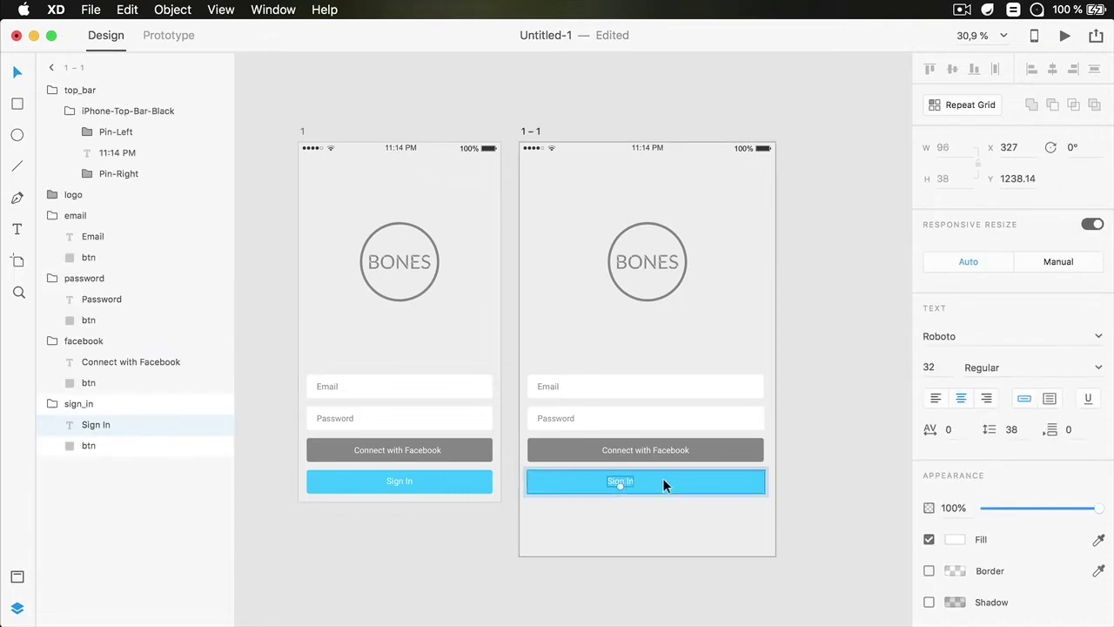
pyautogui.keyDown('shift'); pyautogui.click(664, 481); pyautogui.keyUp('shift')
pyautogui.click(1053, 69)
pyautogui.click(801, 337)
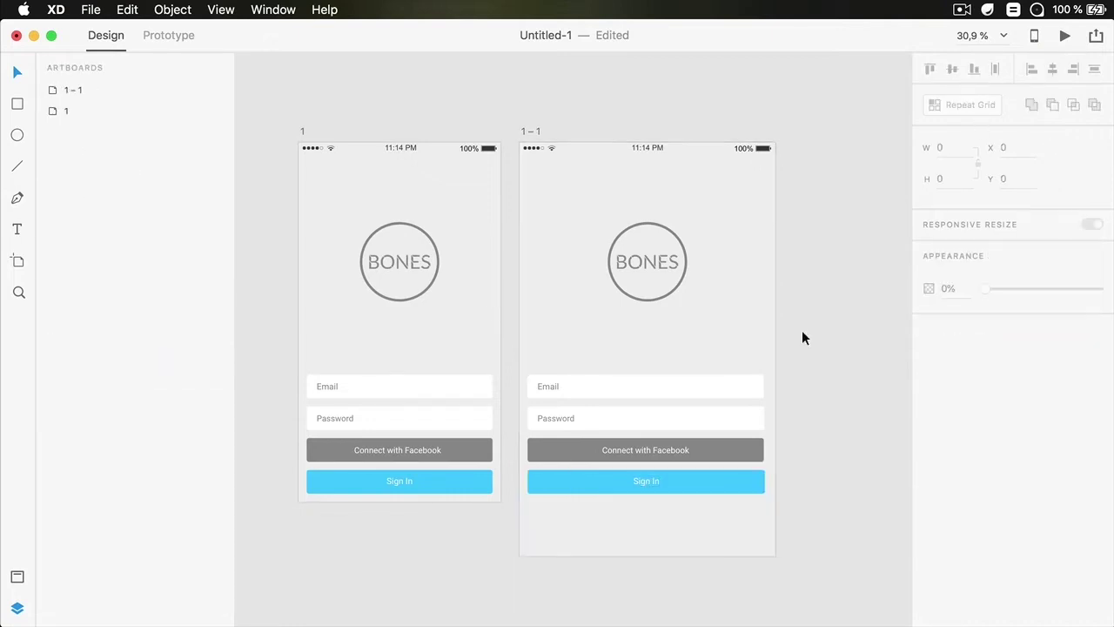
# Inspect the layers of artboards 1 and 1 – 1, then return to the artboard list
pyautogui.click(362, 171)
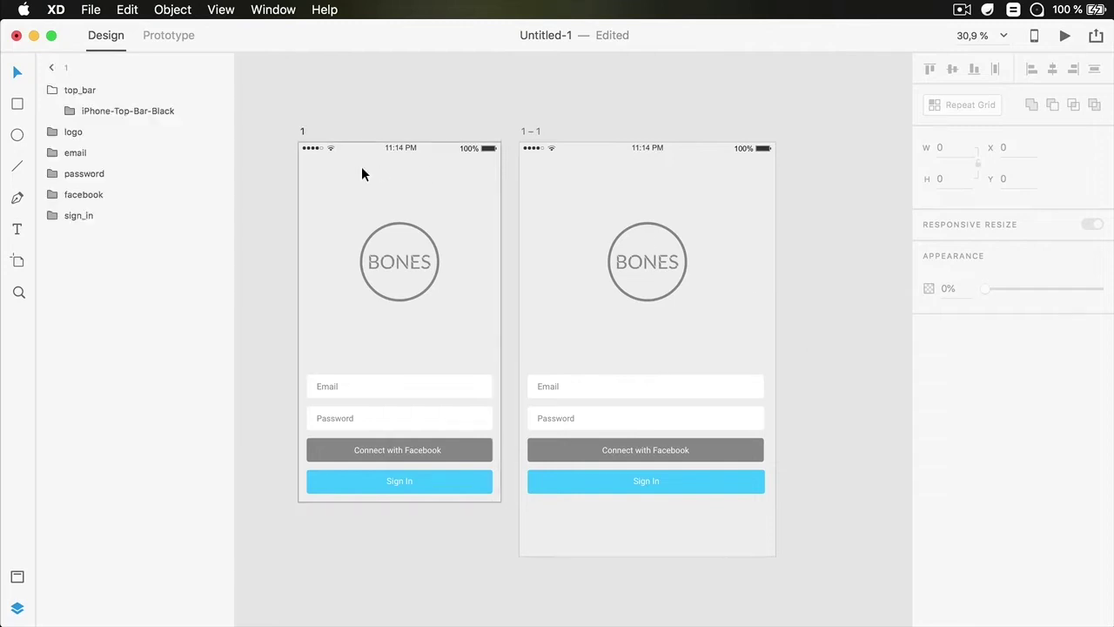
pyautogui.click(580, 162)
pyautogui.click(609, 120)
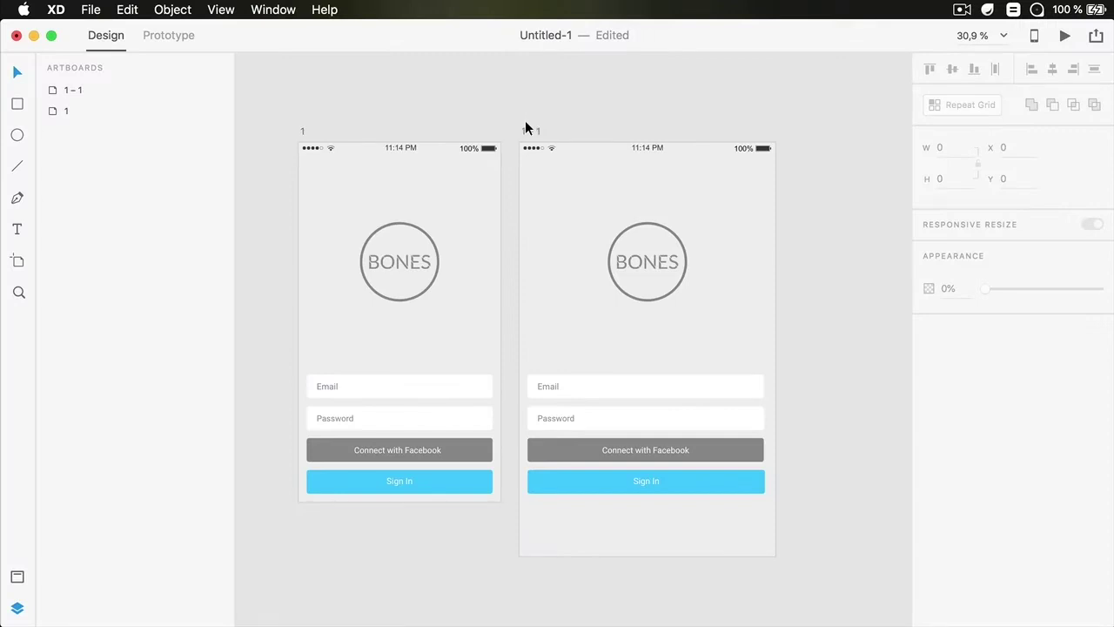
# Delete artboard 1 – 1 and make a fresh duplicate of artboard 1
pyautogui.click(529, 130)
pyautogui.press('Delete')
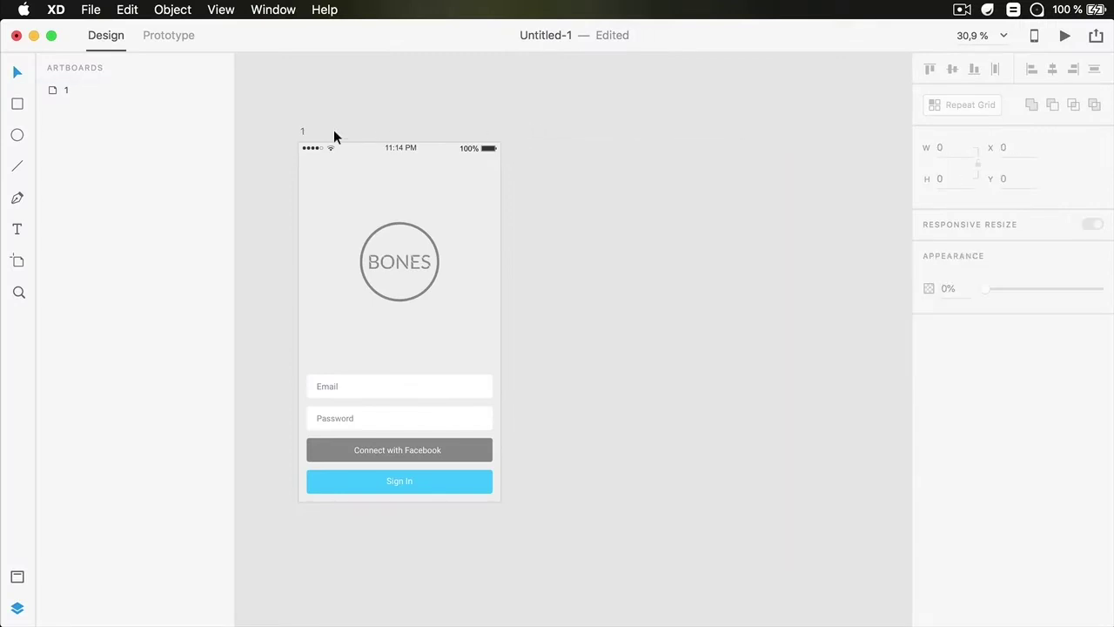
pyautogui.click(311, 128)
pyautogui.press('super+d')
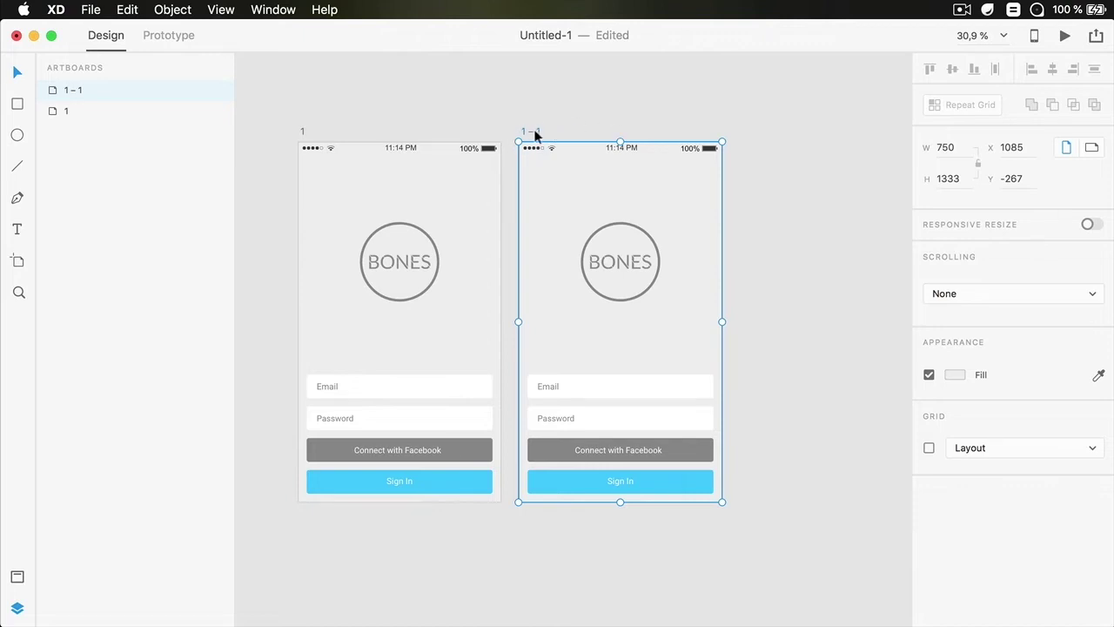
# Turn on Responsive Resize and enlarge the copy to 1127 × 1643
pyautogui.click(1092, 223)
pyautogui.moveTo(722, 320); pyautogui.dragTo(824, 319)
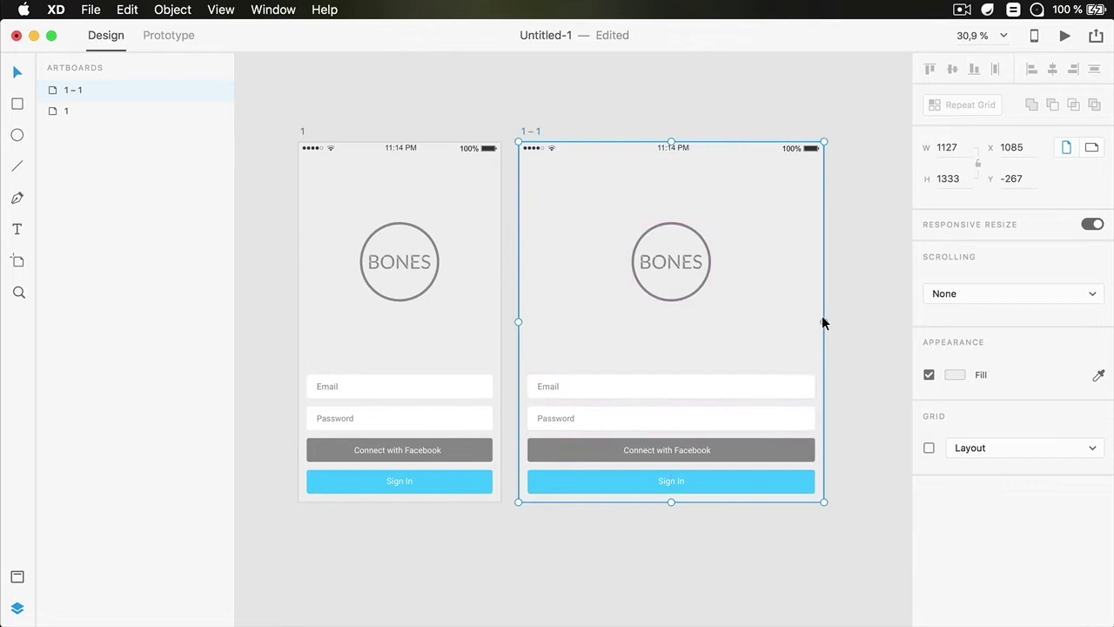
pyautogui.moveTo(672, 502); pyautogui.dragTo(684, 587)
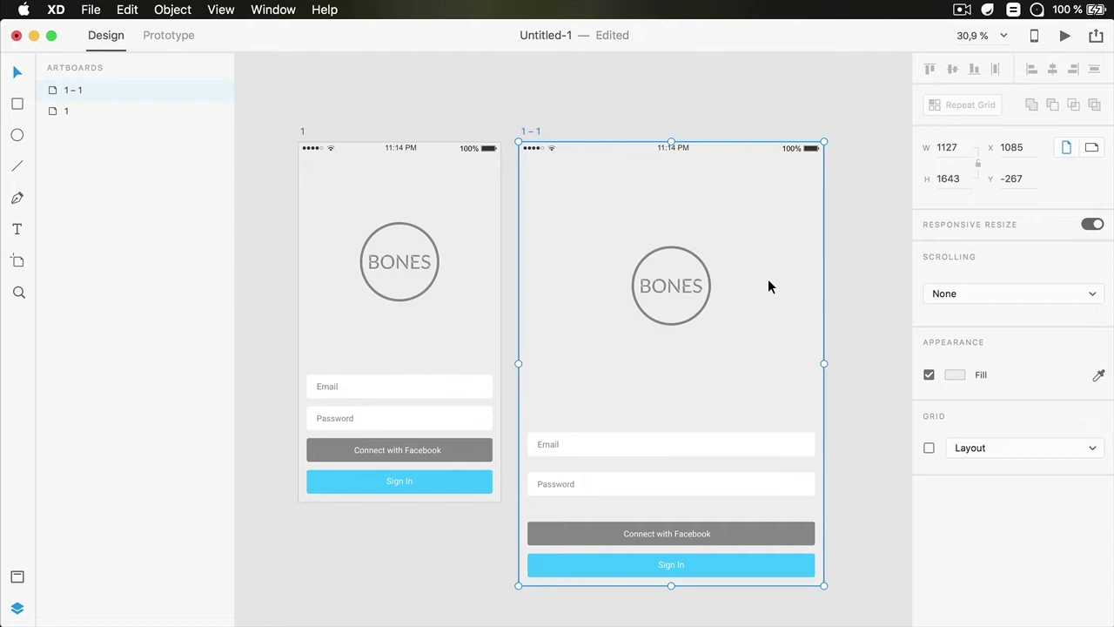
# Drag artboard 1 – 1's width narrower and wider to watch the login contents reflow
pyautogui.moveTo(825, 364)
pyautogui.mouseDown()
pyautogui.moveTo(797, 359)
pyautogui.moveTo(811, 359)
pyautogui.mouseUp()
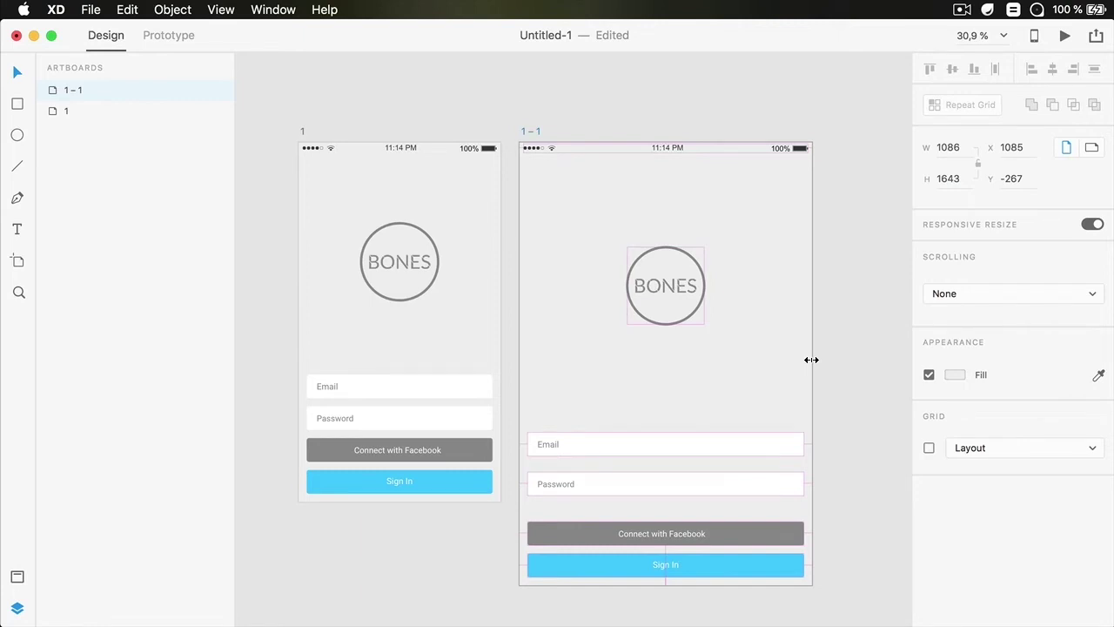
pyautogui.moveTo(811, 359); pyautogui.dragTo(808, 360)
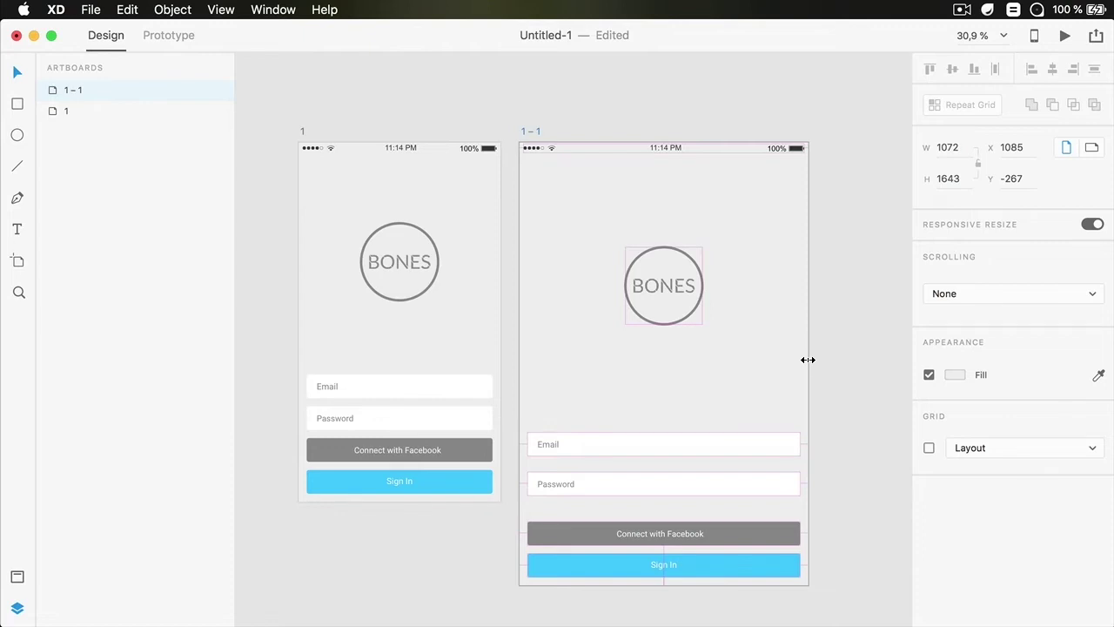
pyautogui.moveTo(807, 360)
pyautogui.mouseDown()
pyautogui.moveTo(796, 357)
pyautogui.moveTo(809, 358)
pyautogui.mouseUp()
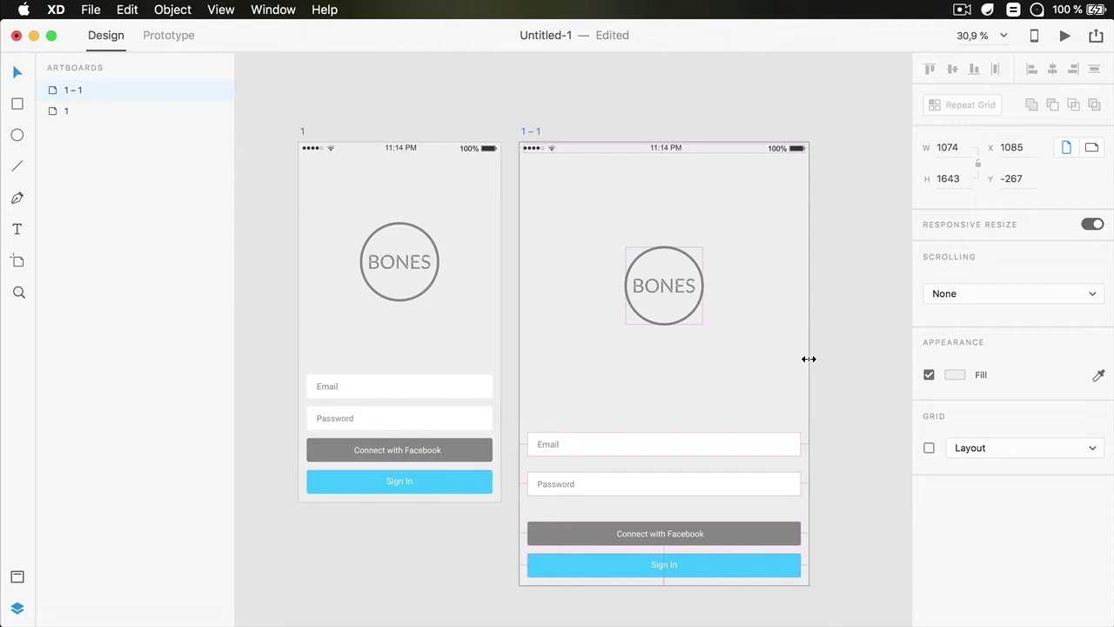
pyautogui.moveTo(809, 359)
pyautogui.mouseDown()
pyautogui.moveTo(744, 356)
pyautogui.moveTo(865, 361)
pyautogui.moveTo(827, 362)
pyautogui.mouseUp()
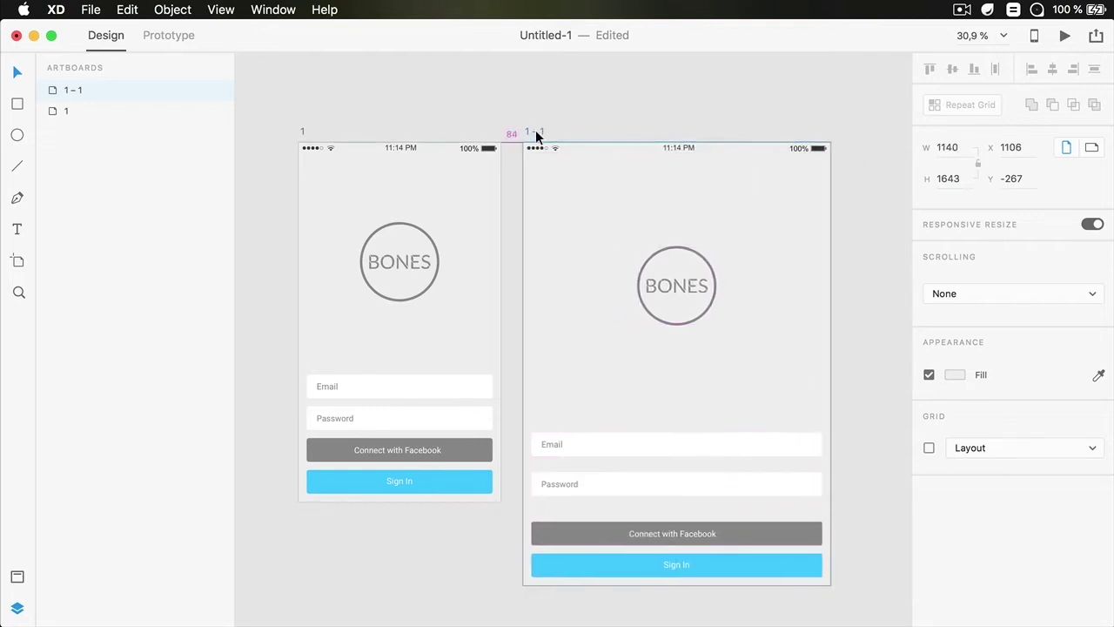
# Move artboard 1 – 1 right and resize it from the left and bottom to 1320 × 1512
pyautogui.moveTo(535, 132); pyautogui.dragTo(585, 130)
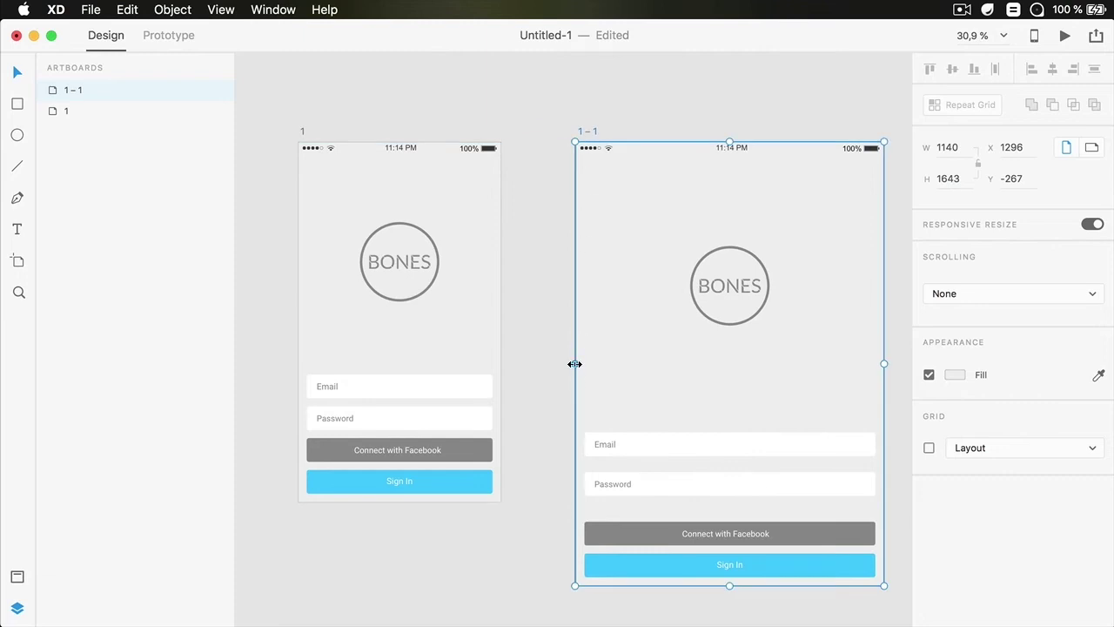
pyautogui.moveTo(575, 364); pyautogui.dragTo(528, 357)
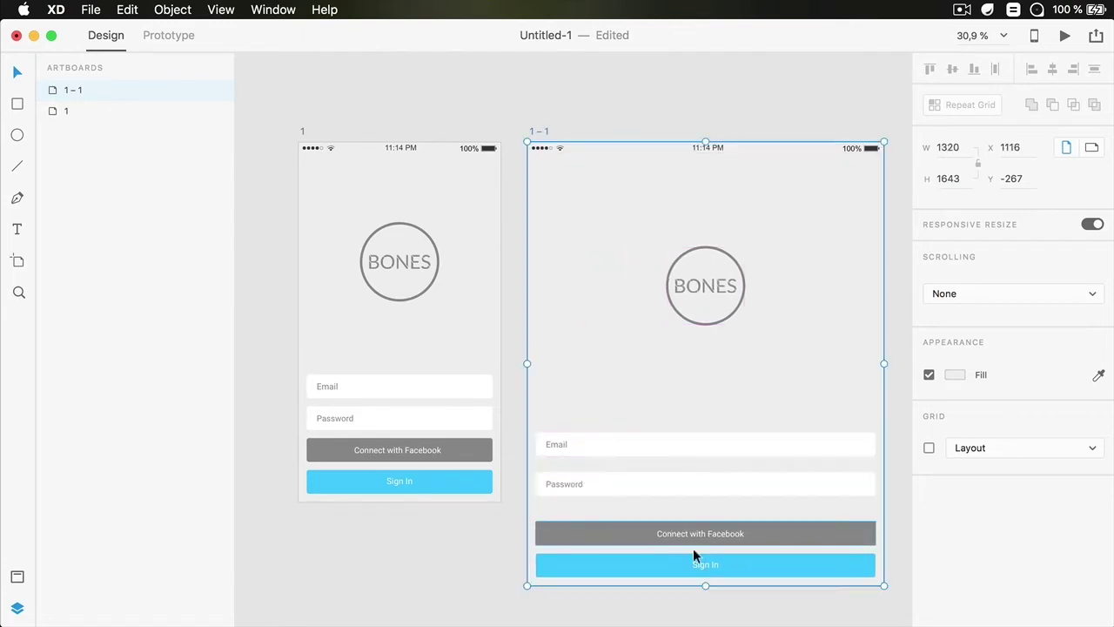
pyautogui.moveTo(707, 586); pyautogui.dragTo(733, 547)
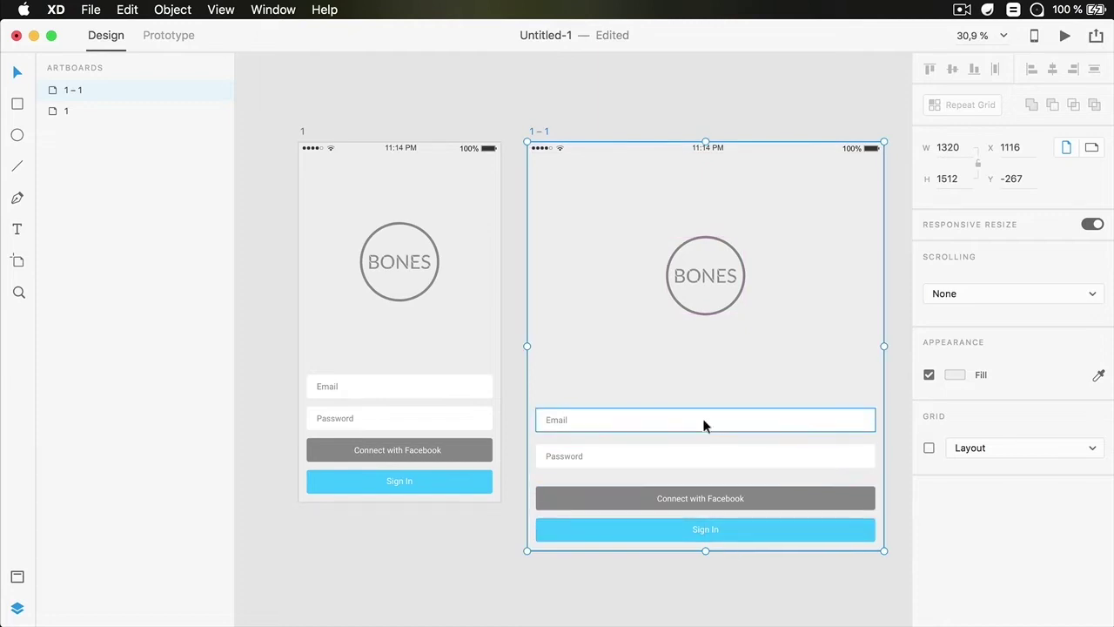
pyautogui.click(1090, 224)
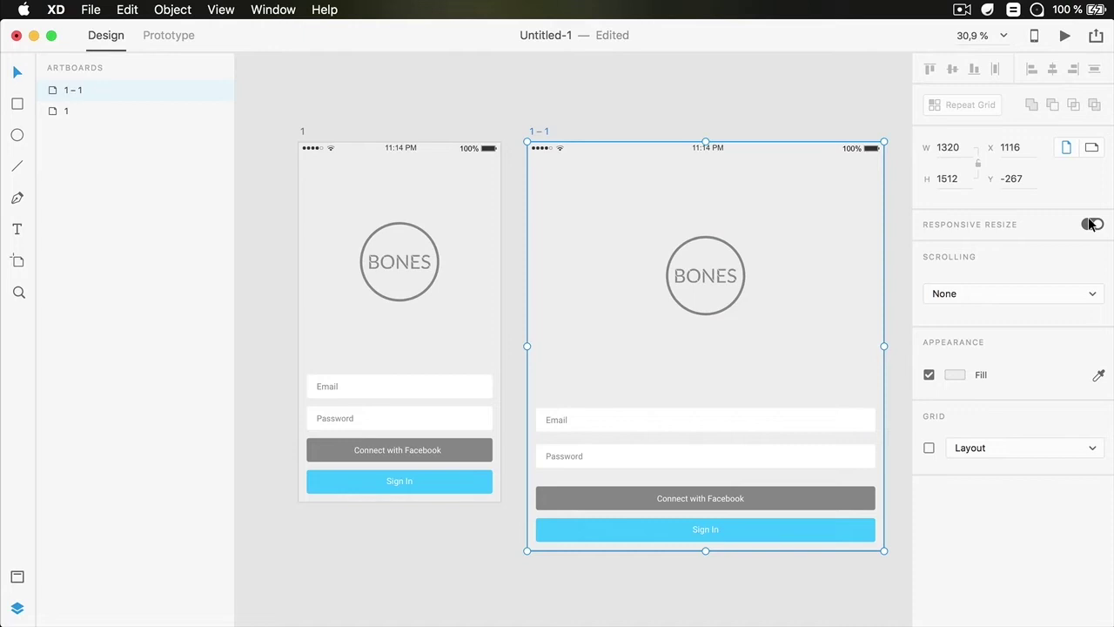
pyautogui.click(780, 346)
pyautogui.scroll(-1, 780, 346)
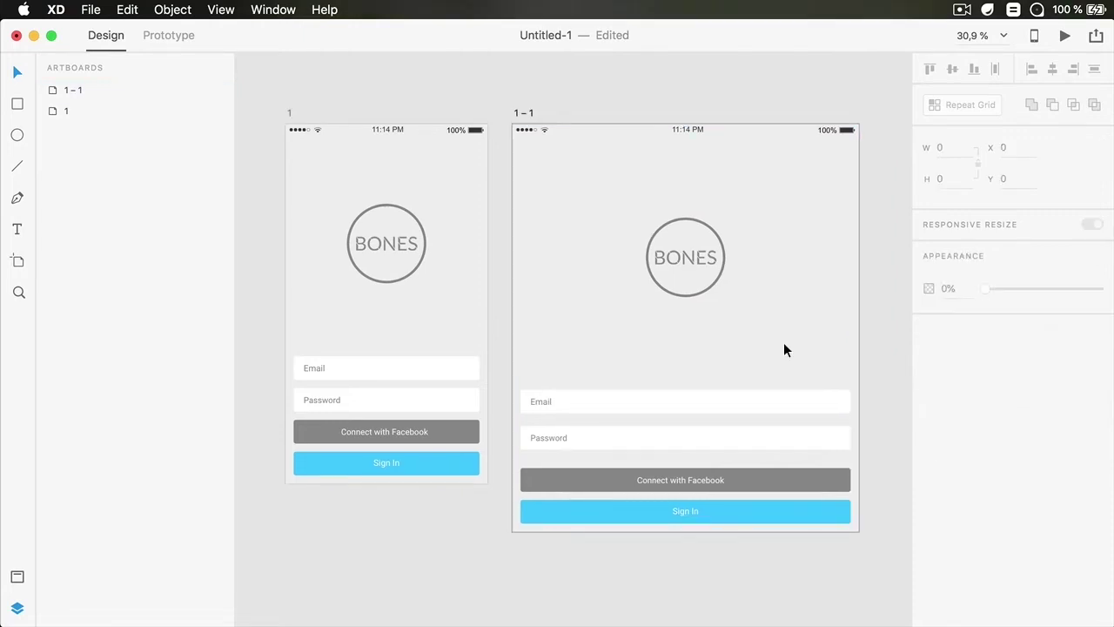
pyautogui.moveTo(778, 338); pyautogui.dragTo(761, 319)
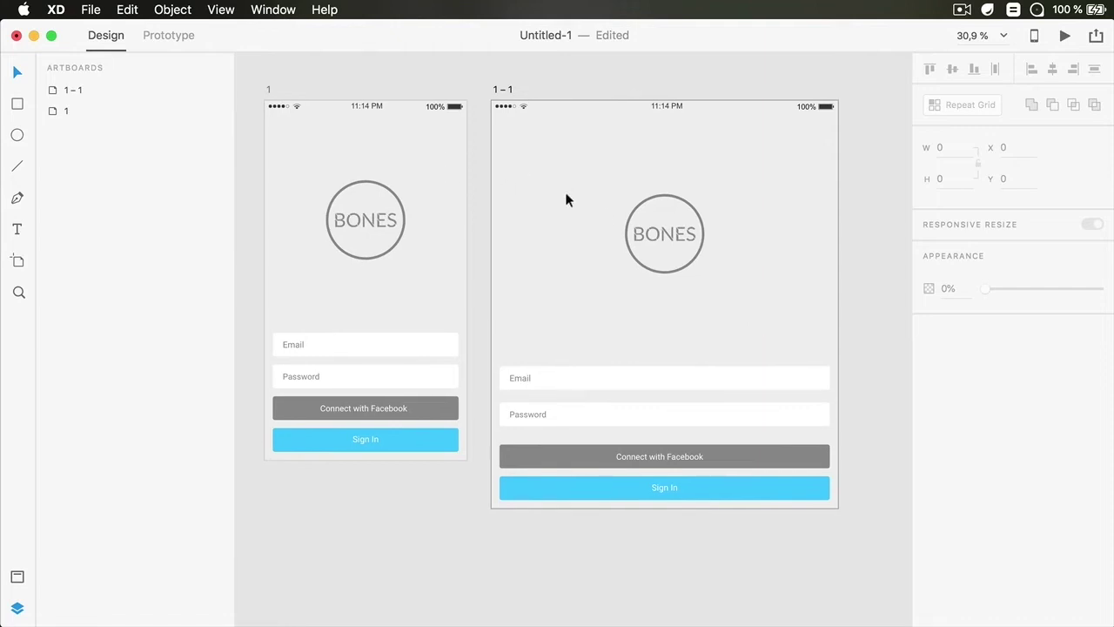
# Delete 1 – 1 and duplicate artboard 1 again with Responsive Resize turned on
pyautogui.click(507, 89)
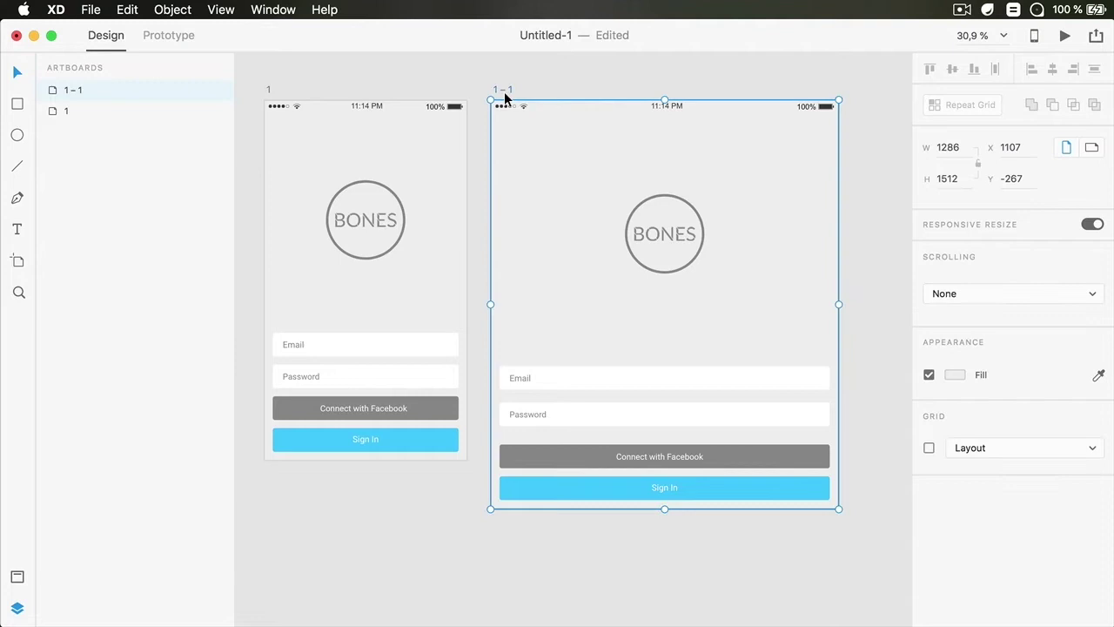
pyautogui.press('Delete')
pyautogui.click(270, 87)
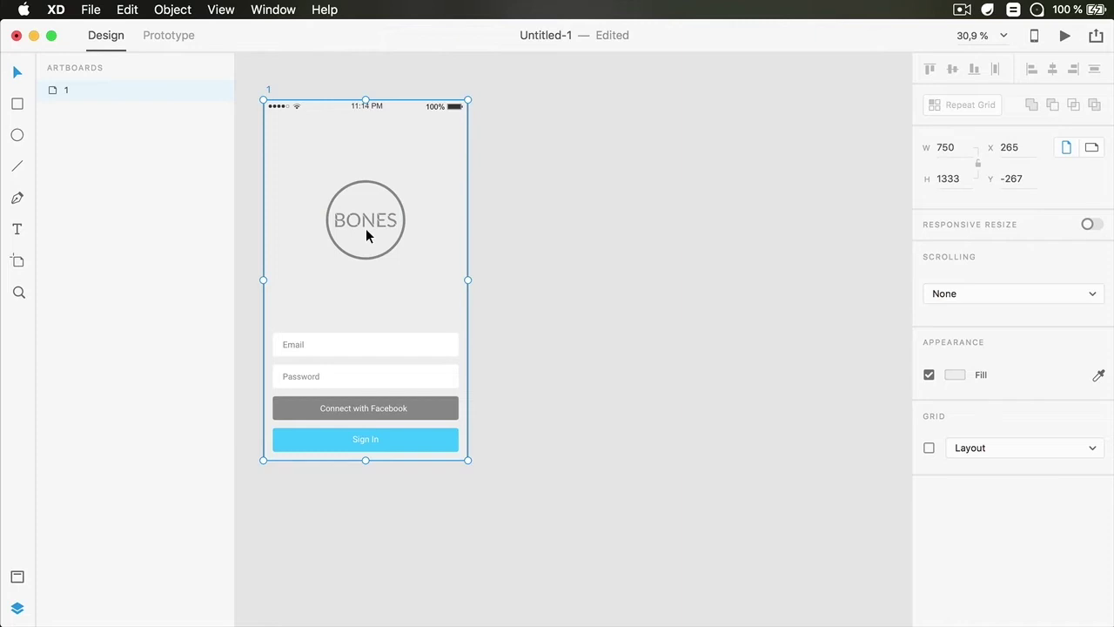
pyautogui.press('super+d')
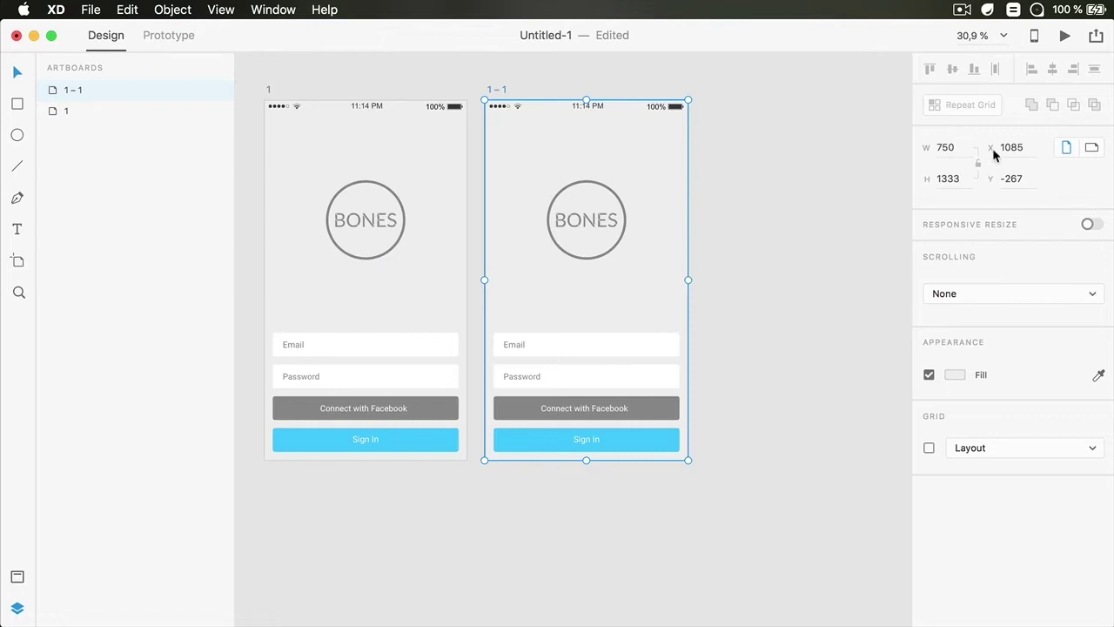
pyautogui.click(1094, 225)
pyautogui.click(959, 146)
# Set artboard 1 – 1 to 1200 wide and 2000 tall
pyautogui.write('1200')
pyautogui.press('Tab')
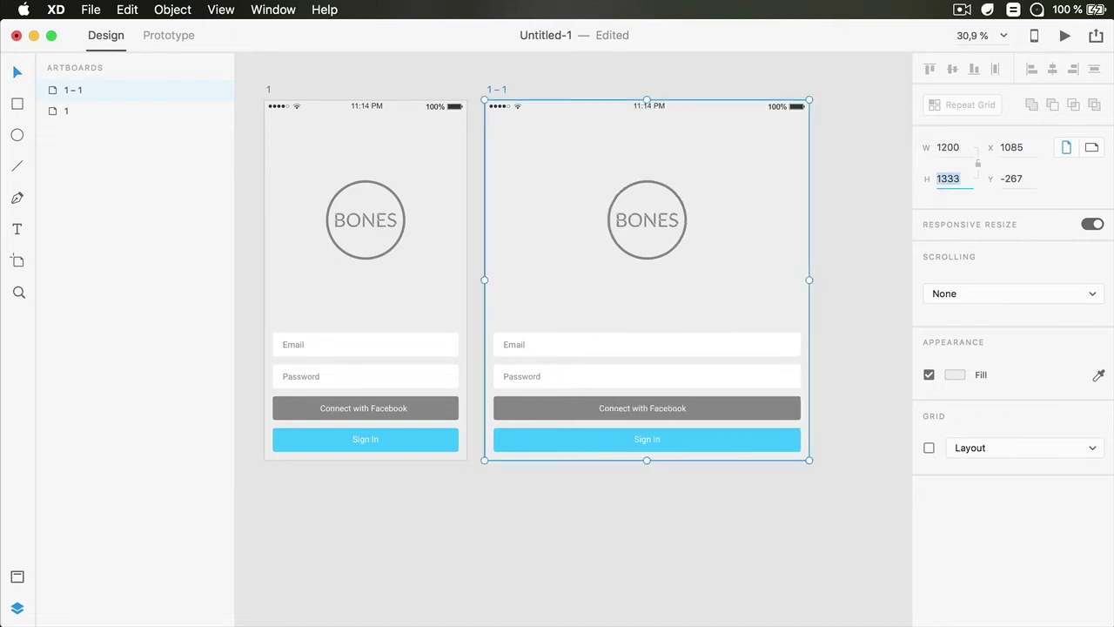
pyautogui.write('2000')
pyautogui.press('Return')
# Check the stretched Email and Password fields and the spacing between them
pyautogui.click(835, 287)
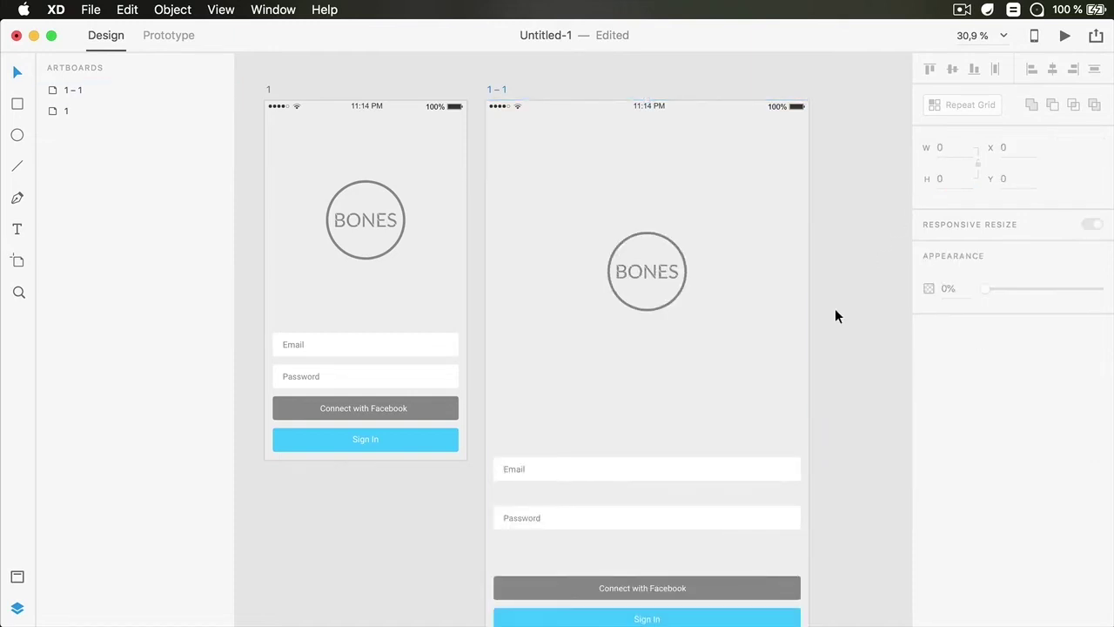
pyautogui.scroll(-5, 835, 317)
pyautogui.scroll(4, 835, 318)
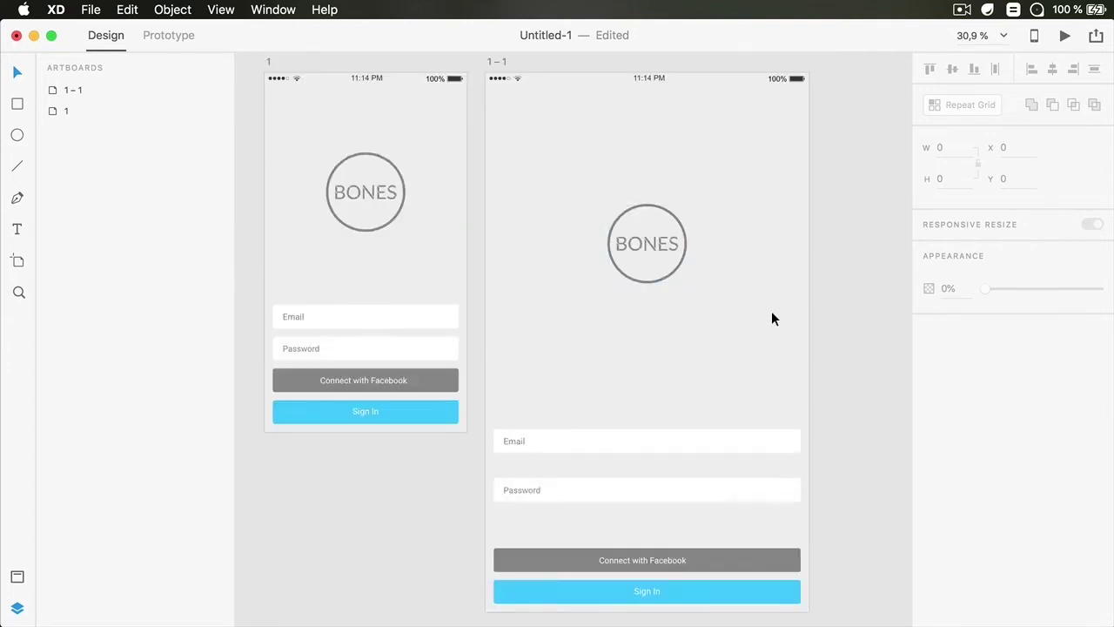
pyautogui.scroll(-3, 772, 315)
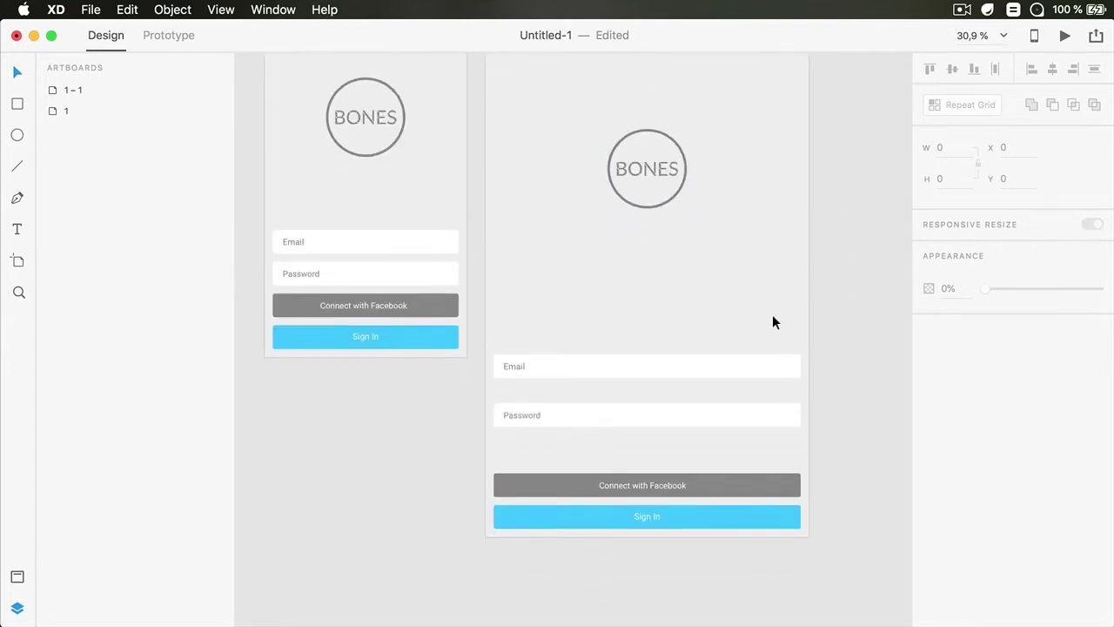
pyautogui.click(670, 310)
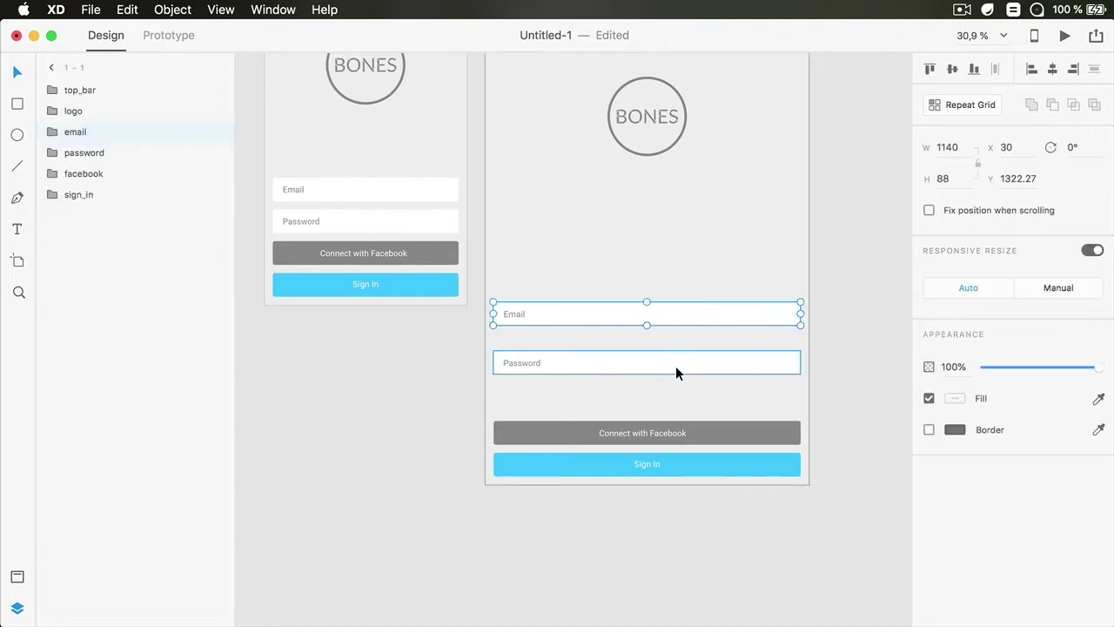
pyautogui.click(741, 389)
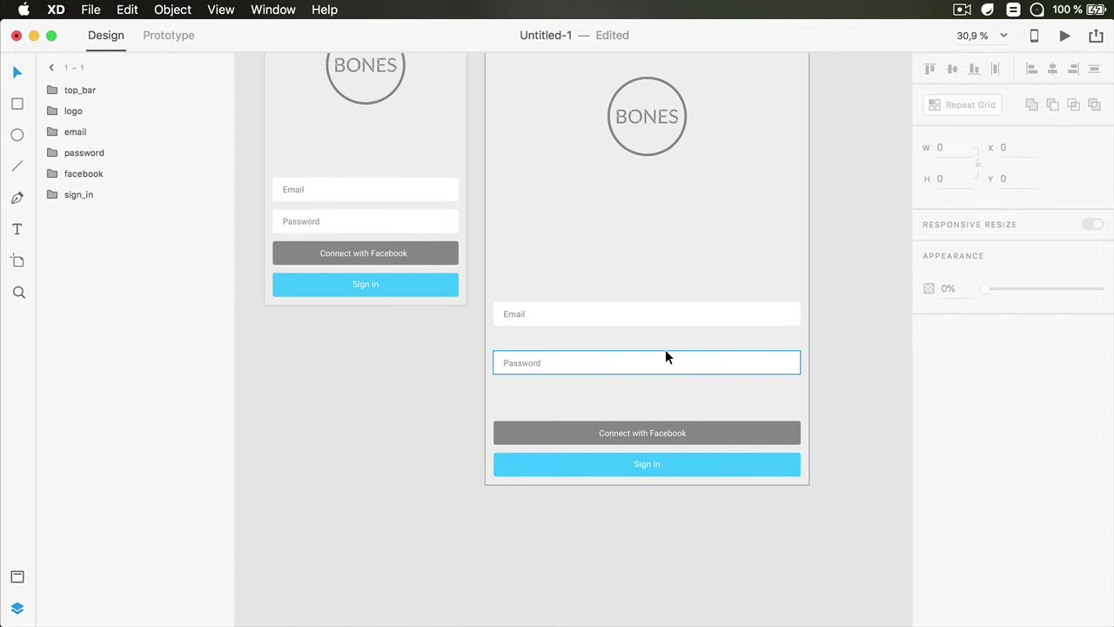
pyautogui.click(654, 316)
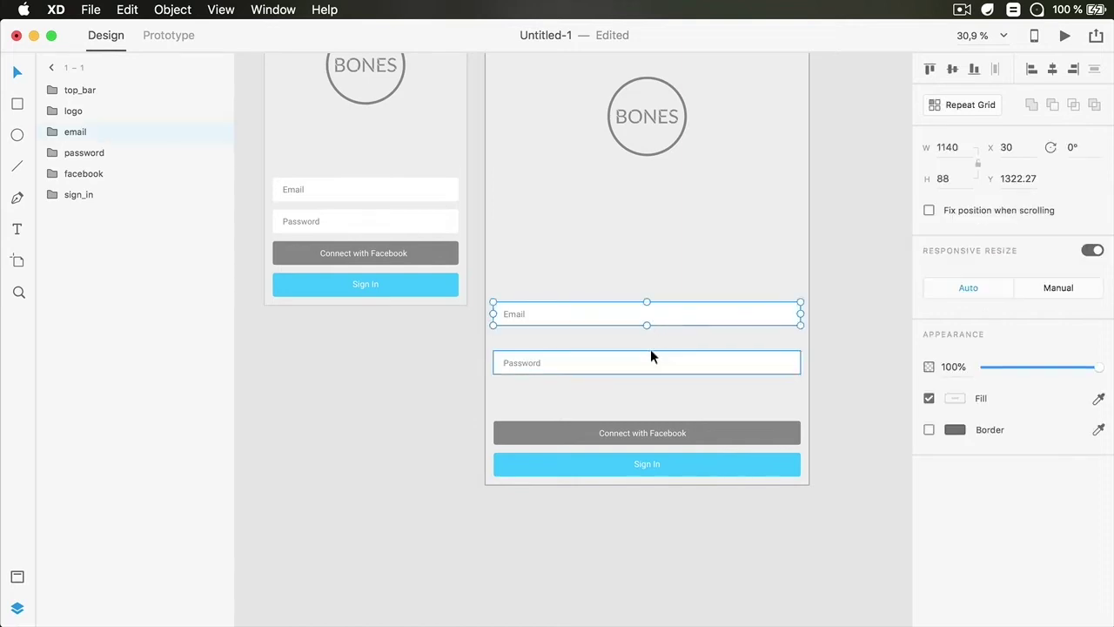
pyautogui.click(651, 363)
pyautogui.click(652, 306)
pyautogui.click(652, 364)
pyautogui.click(833, 356)
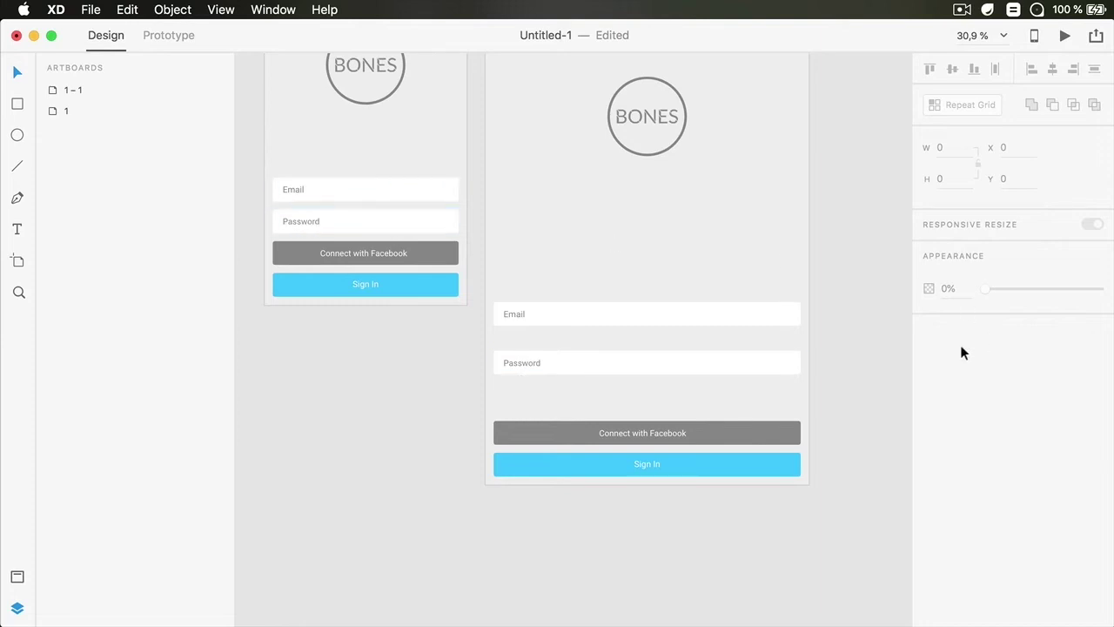
# Undo the size change back to 750 wide and group the Email and Password fields
pyautogui.scroll(3, 898, 355)
pyautogui.press('super+z')
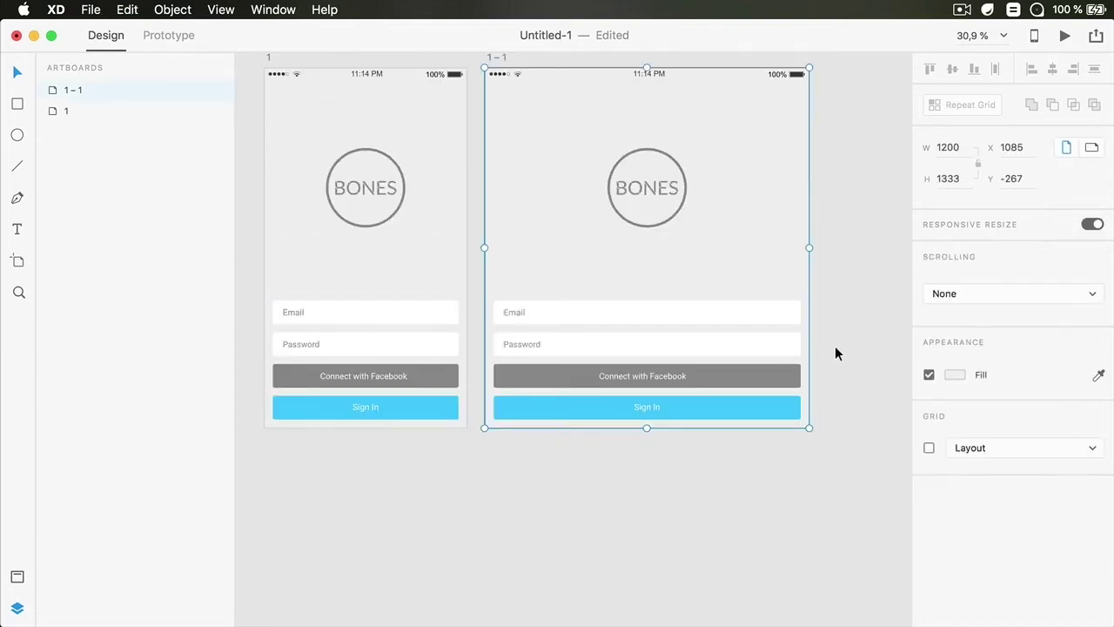
pyautogui.press('super+z')
pyautogui.click(811, 305)
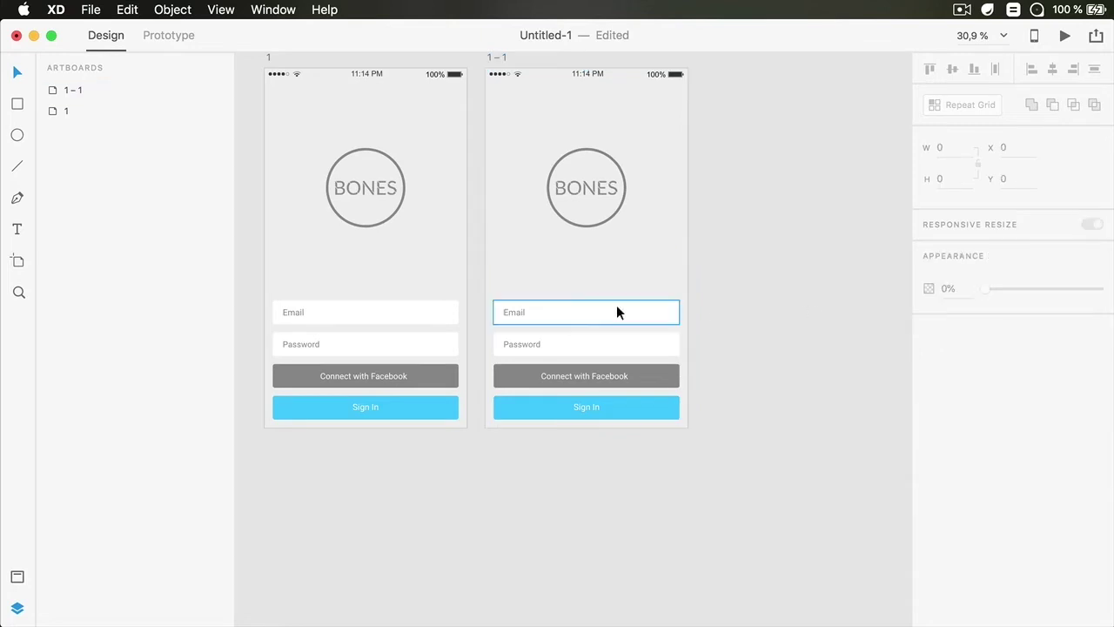
pyautogui.click(616, 311)
pyautogui.keyDown('shift'); pyautogui.click(613, 338); pyautogui.keyUp('shift')
pyautogui.press('super+g')
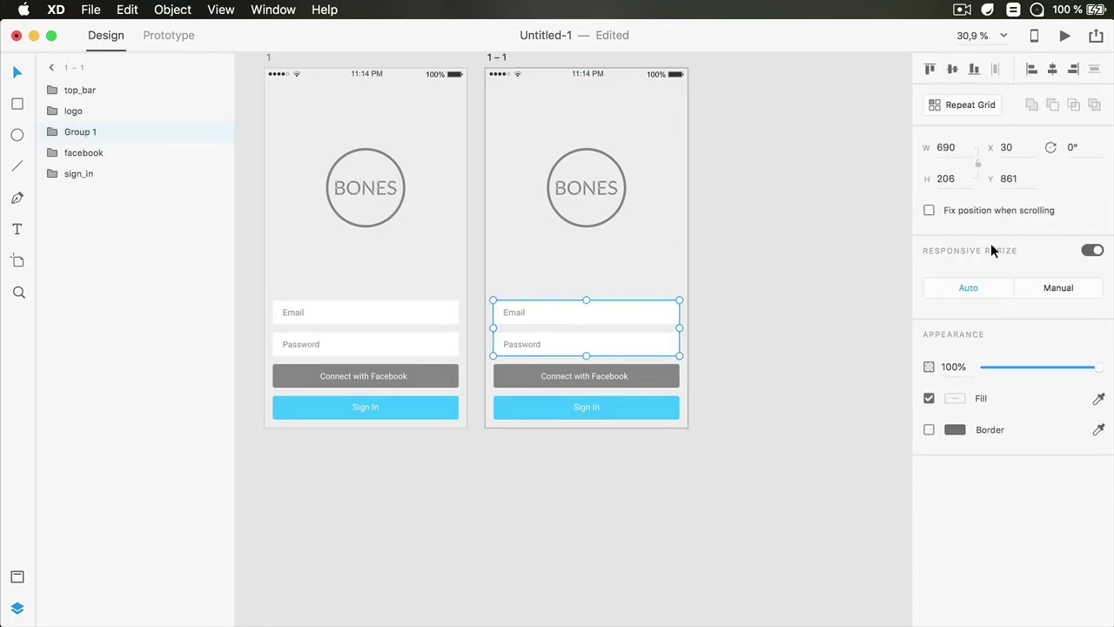
# Test-enlarge artboard 1 – 1 from its corner, then undo the resize
pyautogui.click(500, 57)
pyautogui.moveTo(689, 428); pyautogui.dragTo(884, 599)
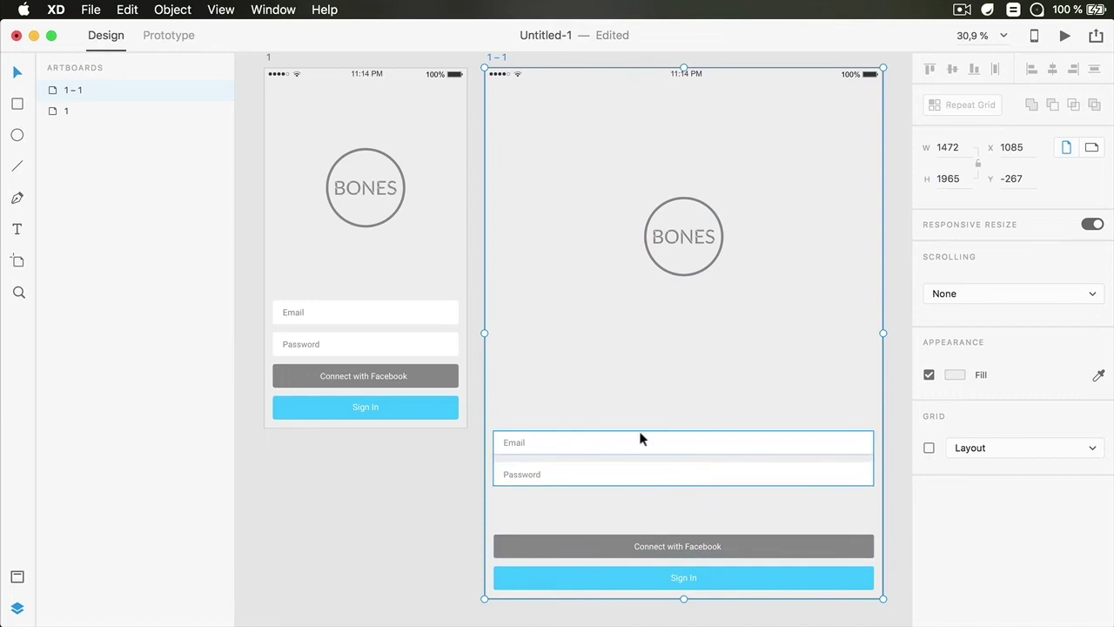
pyautogui.click(655, 394)
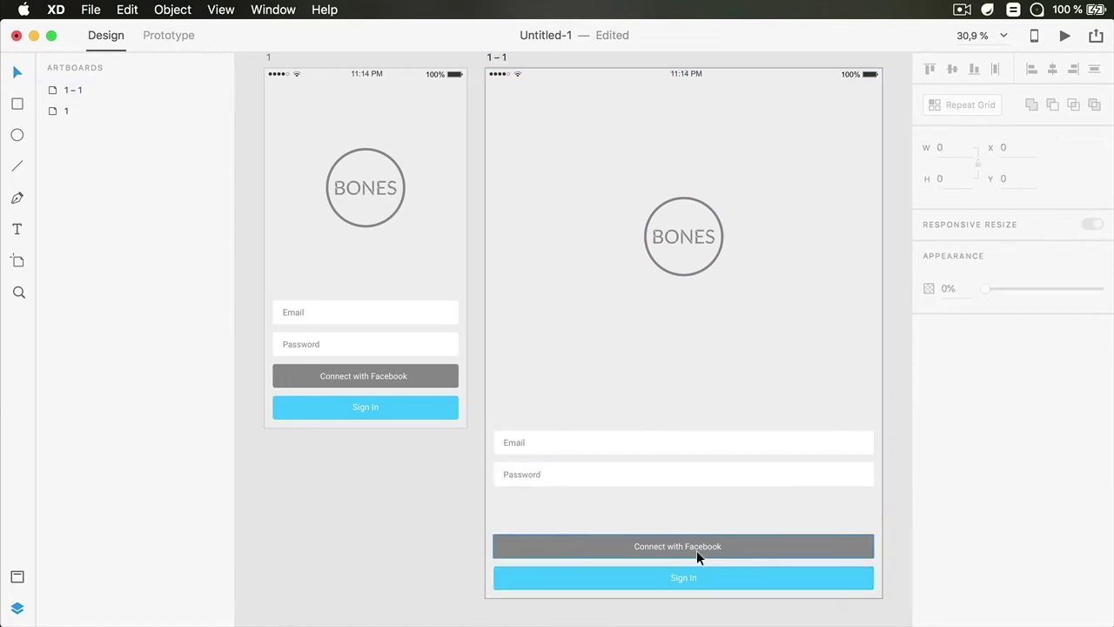
pyautogui.press('super+z')
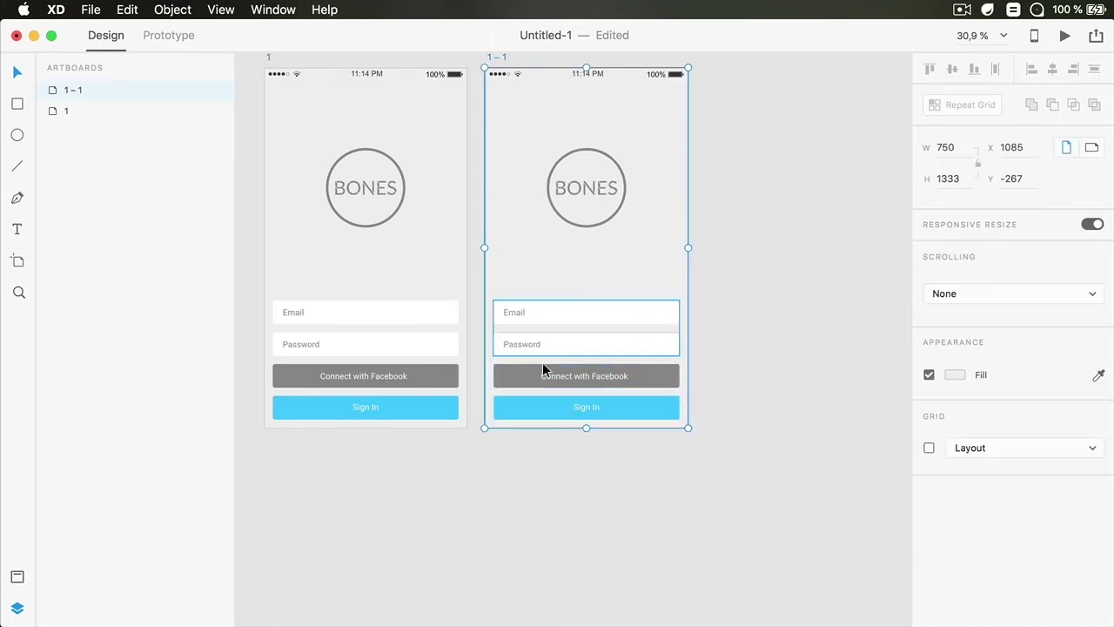
# Group the fields with both buttons and enlarge artboard 1 – 1 to 1531 × 2045
pyautogui.moveTo(572, 250); pyautogui.dragTo(620, 416)
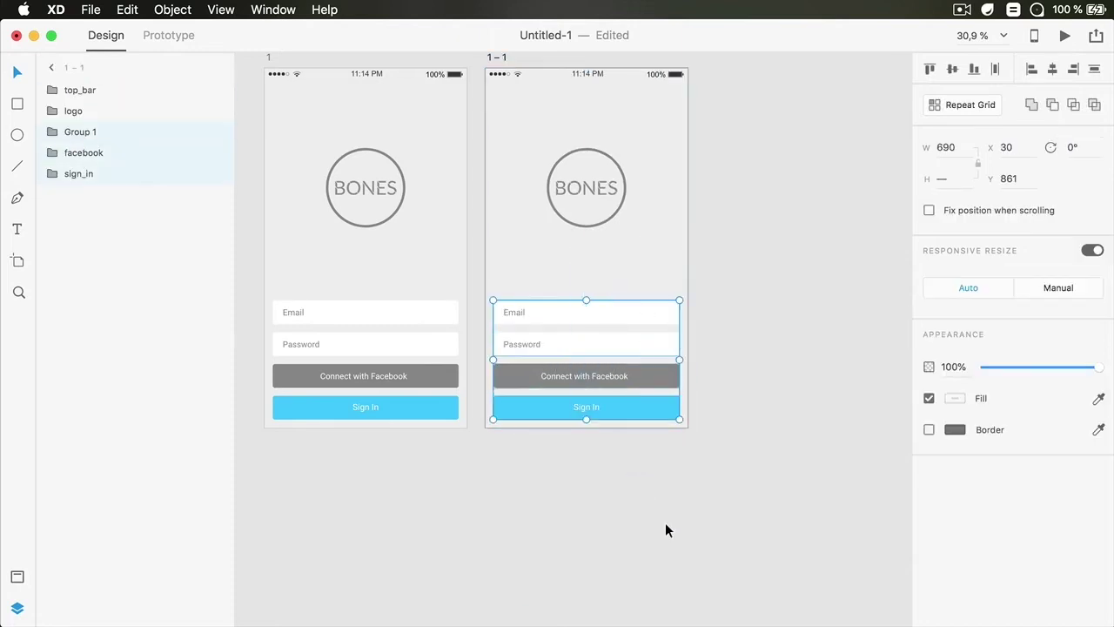
pyautogui.press('super+g')
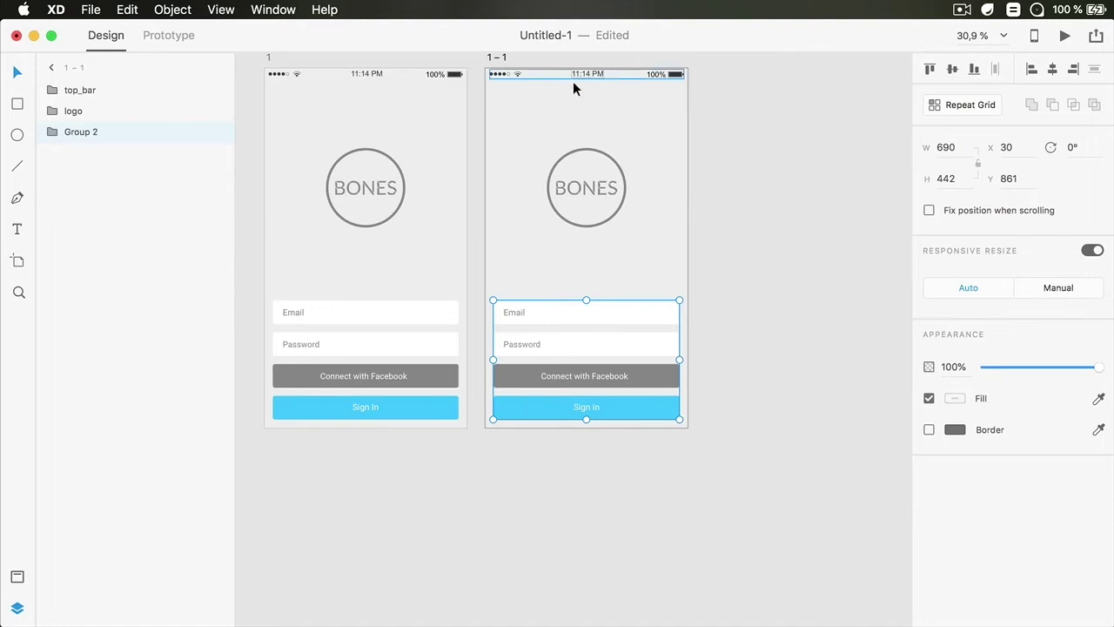
pyautogui.click(552, 106)
pyautogui.click(661, 180)
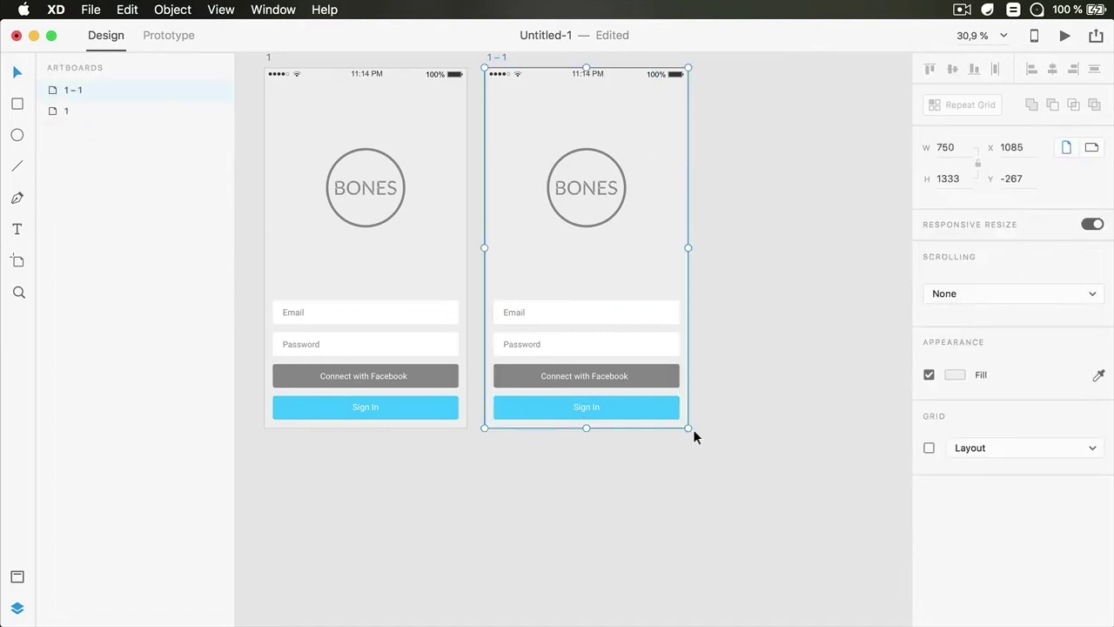
pyautogui.moveTo(689, 428); pyautogui.dragTo(898, 619)
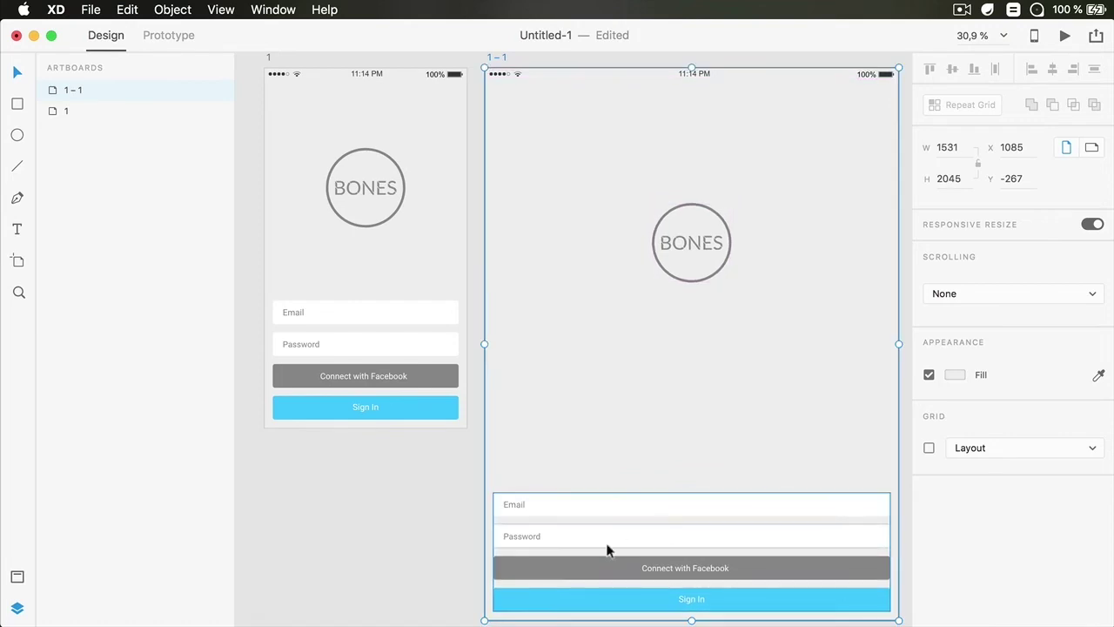
pyautogui.click(424, 467)
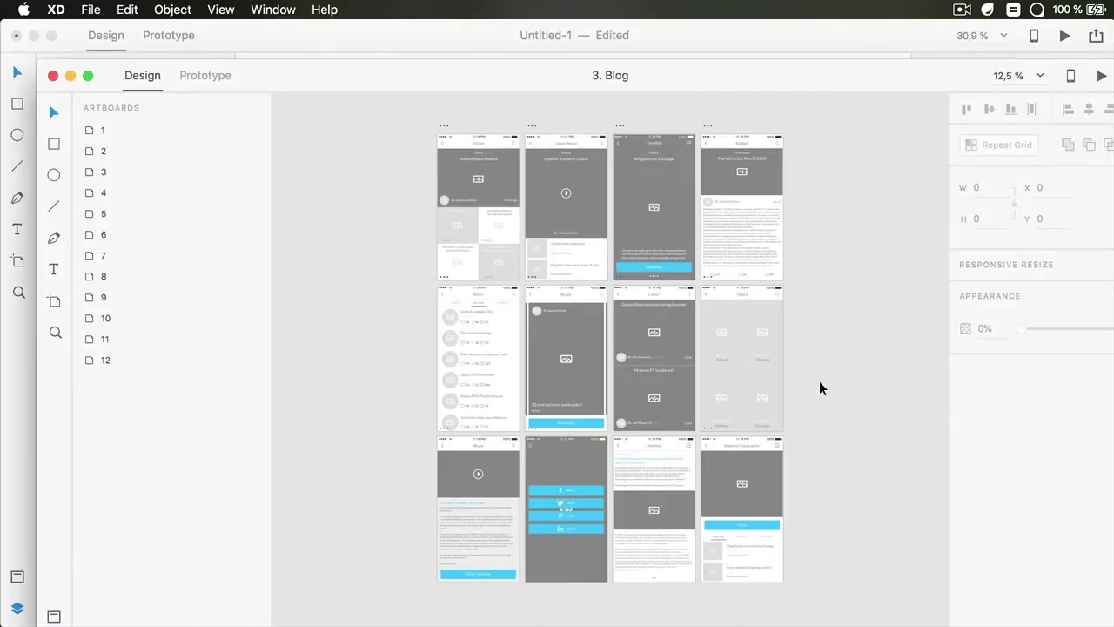
# Select the National Geographic artboard in the Blog file, then close the Blog window
pyautogui.scroll(5, 816, 376)
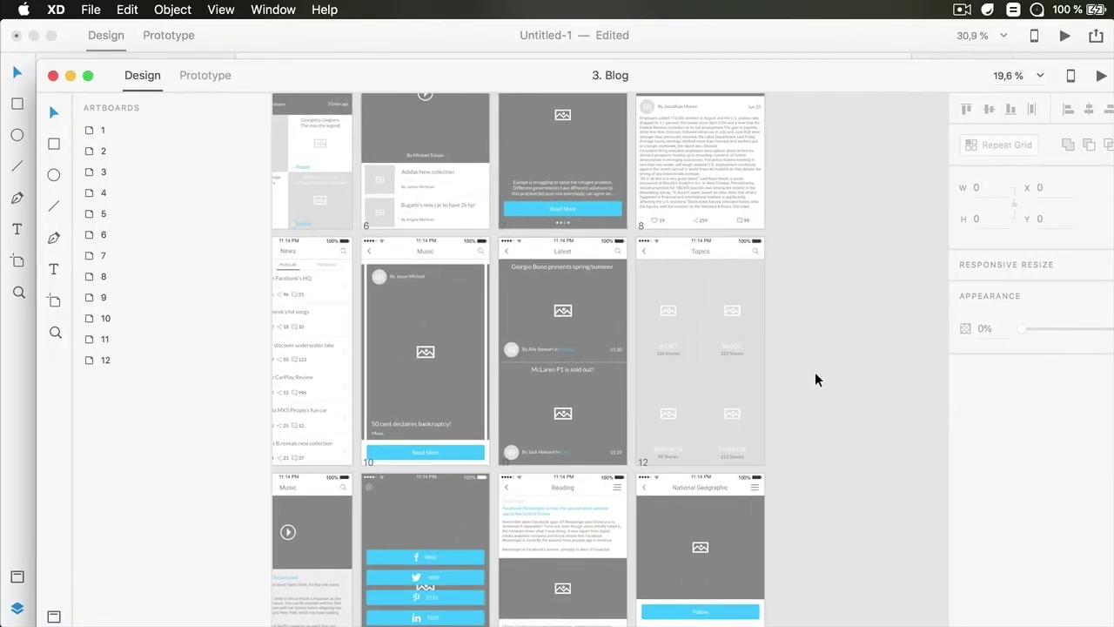
pyautogui.moveTo(808, 424); pyautogui.dragTo(841, 294)
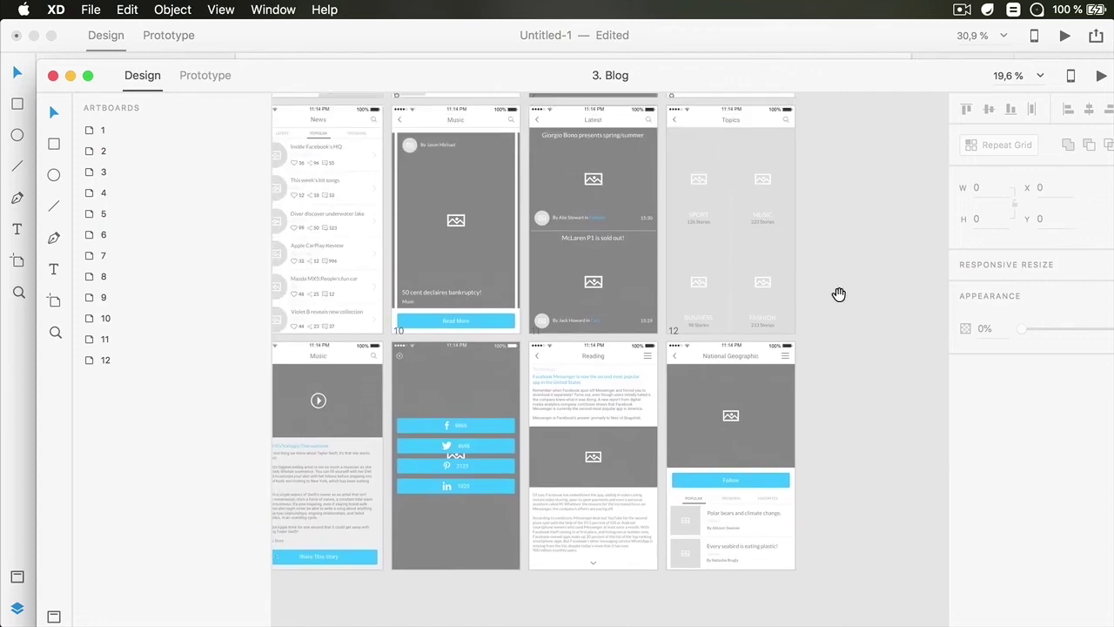
pyautogui.click(672, 345)
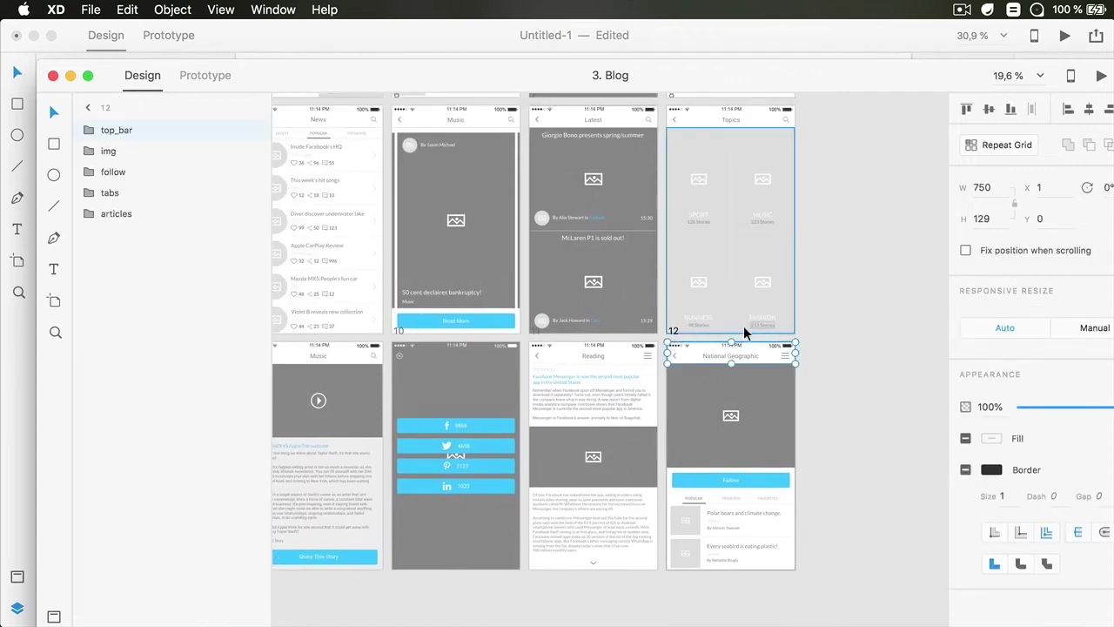
pyautogui.press('super+w')
# Find and select artboard 12 in the Untitled-1 document
pyautogui.hscroll(3, 709, 239)
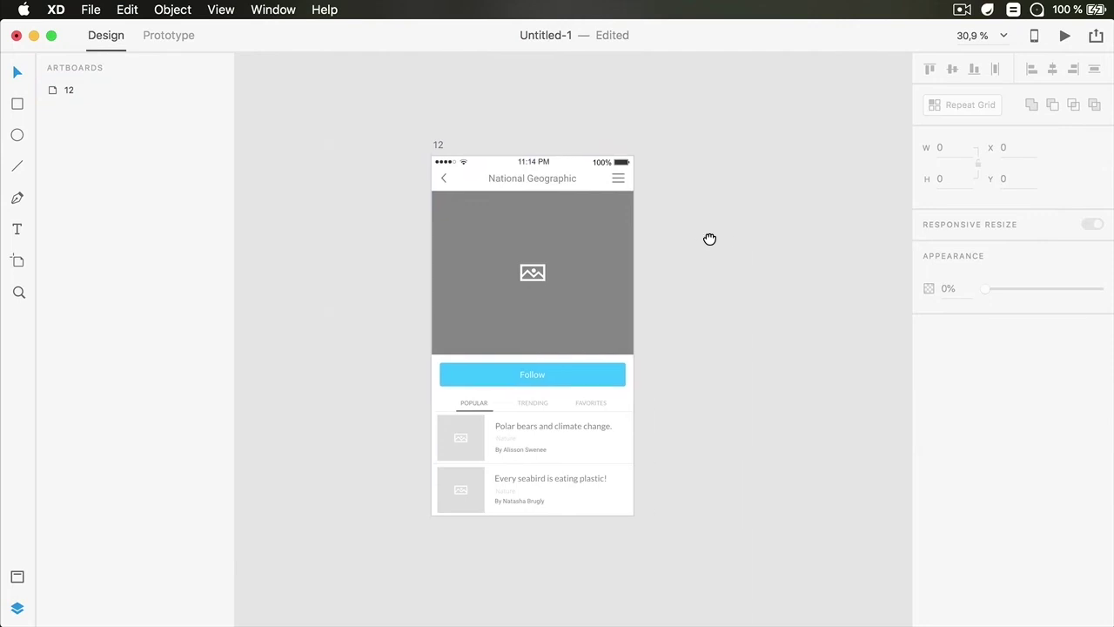
pyautogui.scroll(2, 698, 239)
pyautogui.scroll(3, 698, 239)
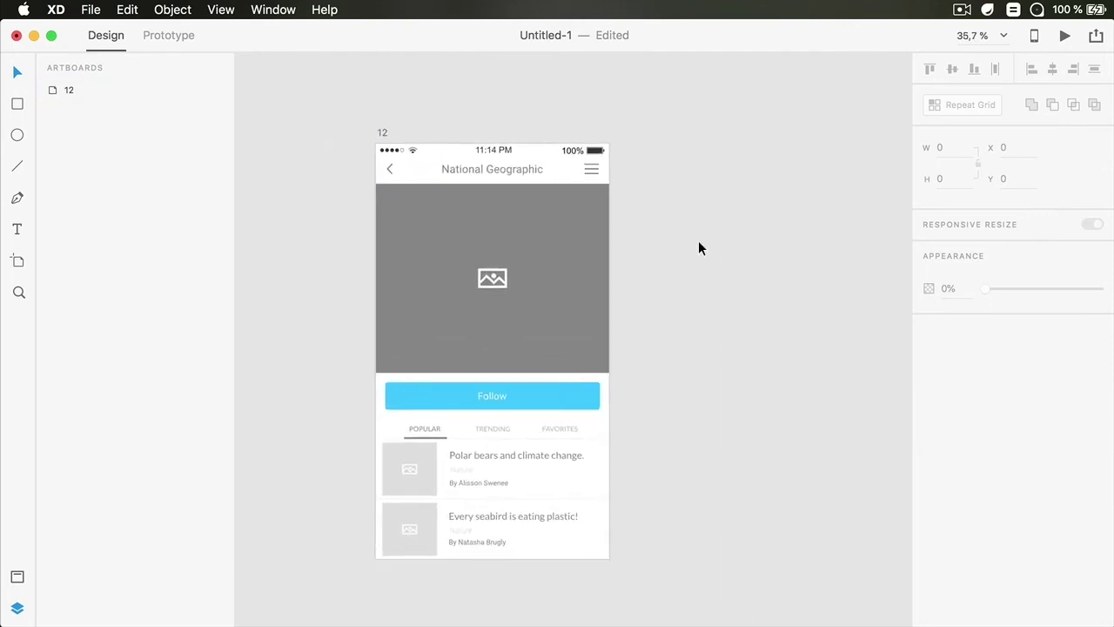
pyautogui.hscroll(2, 698, 241)
pyautogui.scroll(-1, 699, 241)
pyautogui.click(277, 77)
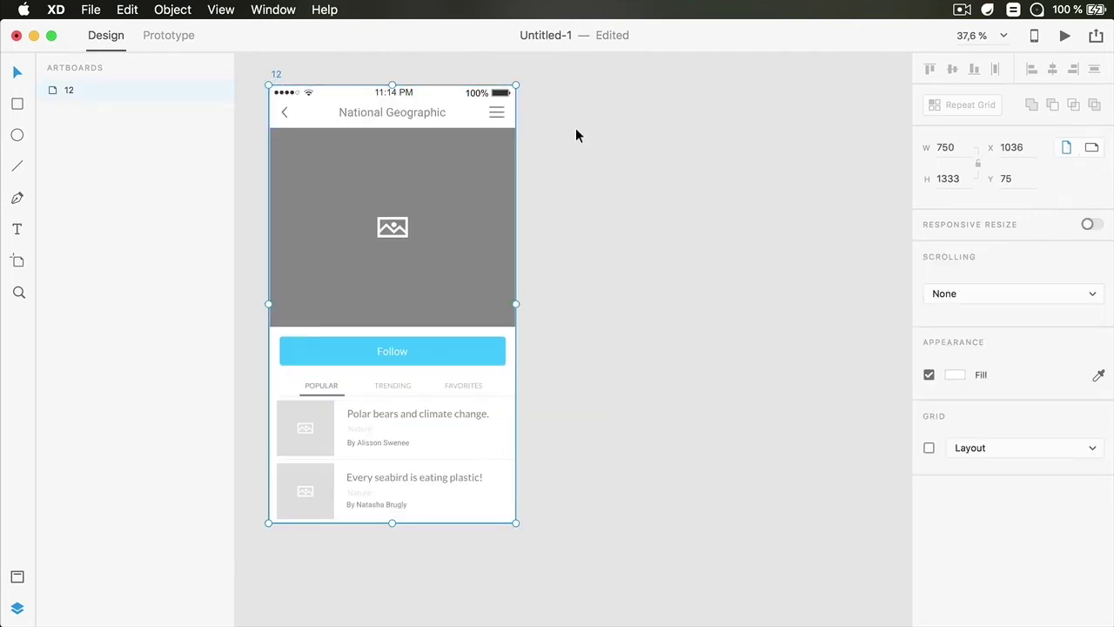
# Duplicate artboard 12 as 12 – 1, turn on Responsive Resize and stretch it to test
pyautogui.press('super+d')
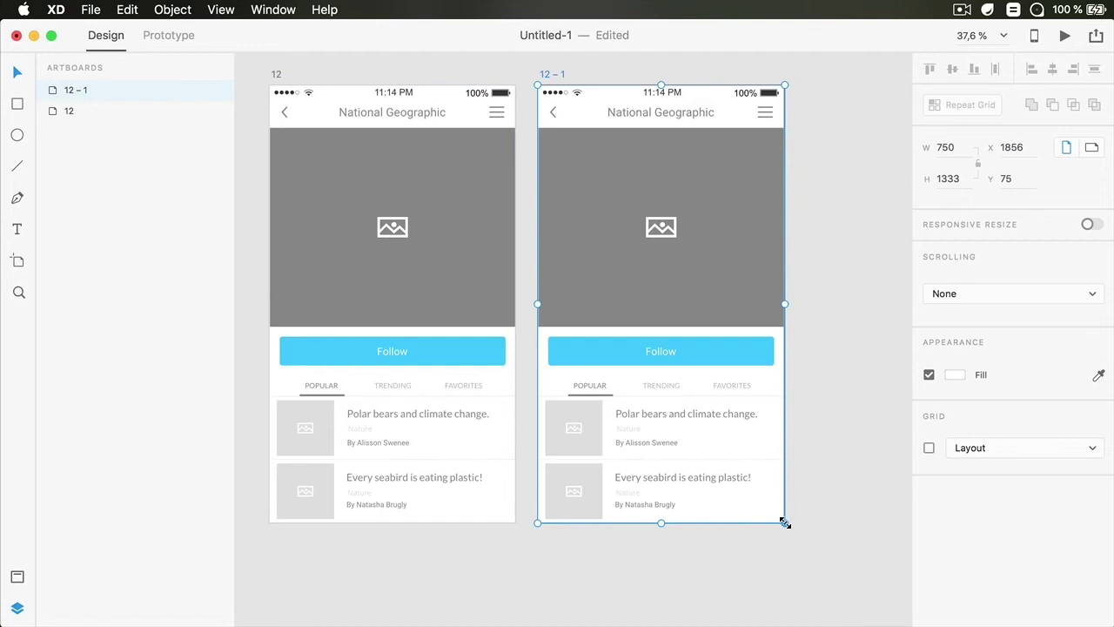
pyautogui.moveTo(784, 523)
pyautogui.mouseDown()
pyautogui.moveTo(799, 537)
pyautogui.moveTo(784, 523)
pyautogui.mouseUp()
pyautogui.click(1090, 224)
pyautogui.moveTo(786, 523); pyautogui.dragTo(894, 617)
# Inspect the Follow button and articles group, then undo the stretch back to 750 × 1333
pyautogui.click(490, 552)
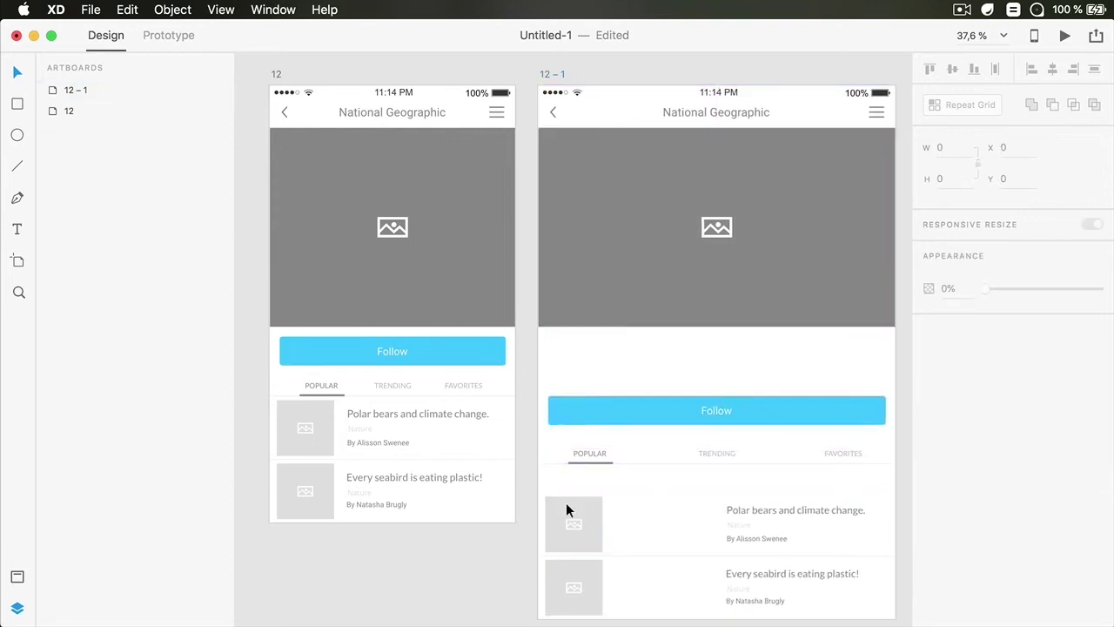
pyautogui.press('space')
pyautogui.moveTo(719, 406)
pyautogui.mouseDown()
pyautogui.moveTo(697, 396)
pyautogui.moveTo(707, 393)
pyautogui.mouseUp()
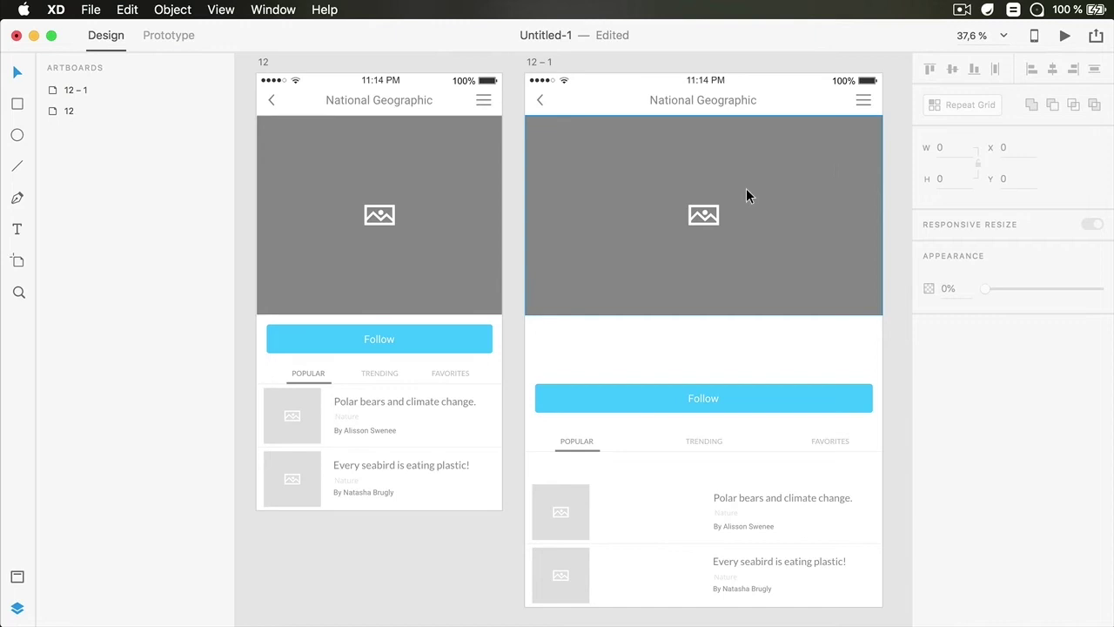
pyautogui.click(743, 401)
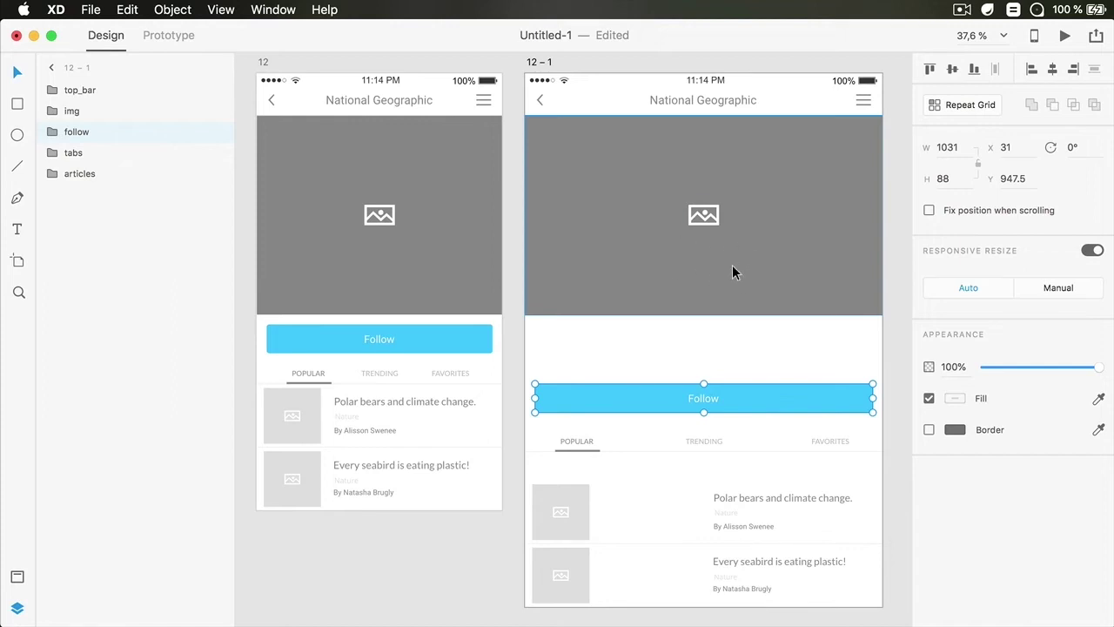
pyautogui.click(738, 496)
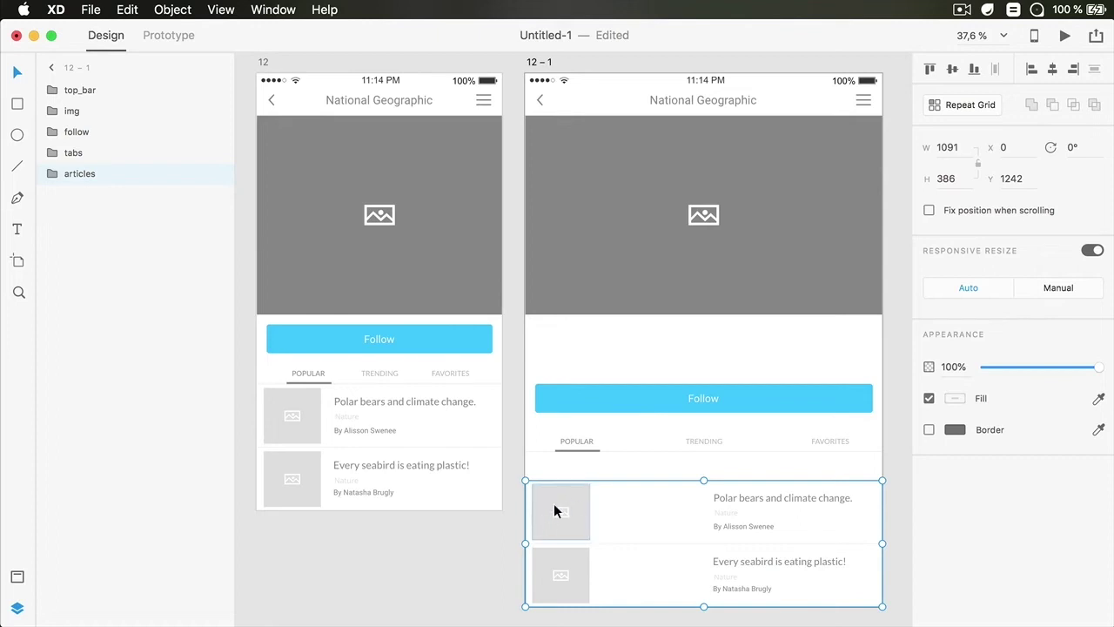
pyautogui.press('super+z')
pyautogui.click(809, 361)
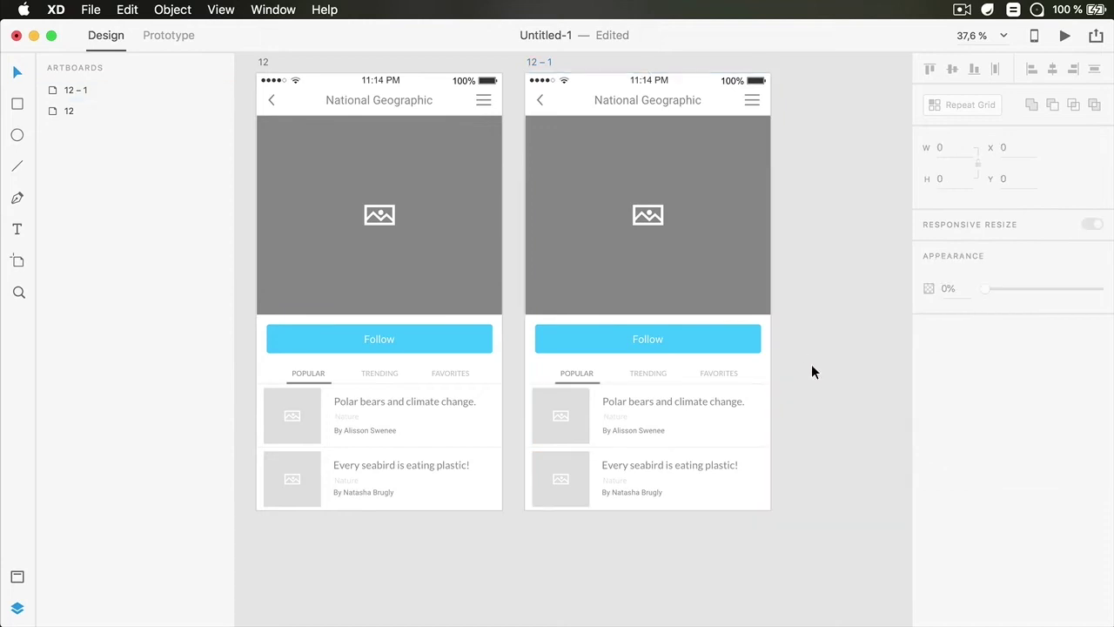
pyautogui.click(681, 339)
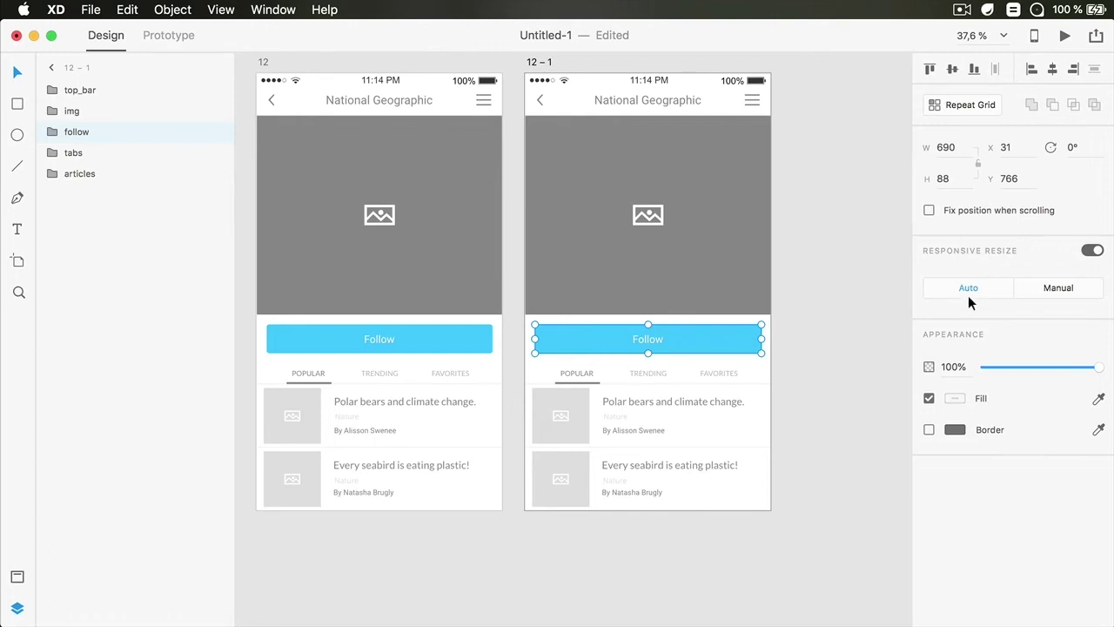
# Set the Follow button to Manual resize pinned left and right, then test-widen and undo
pyautogui.click(1032, 288)
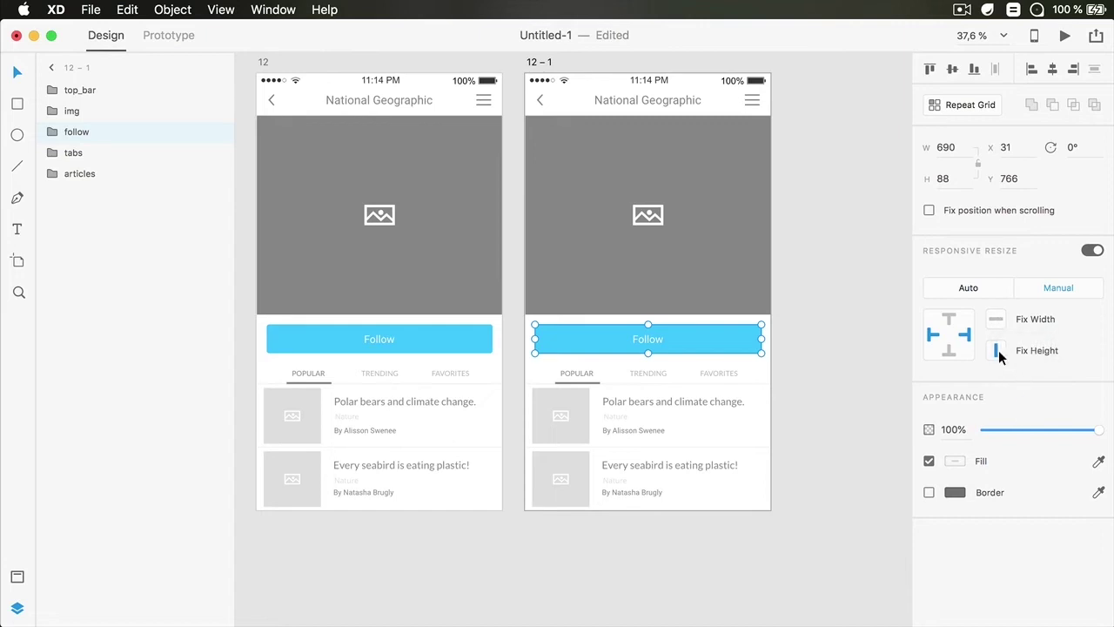
pyautogui.click(851, 254)
pyautogui.click(535, 62)
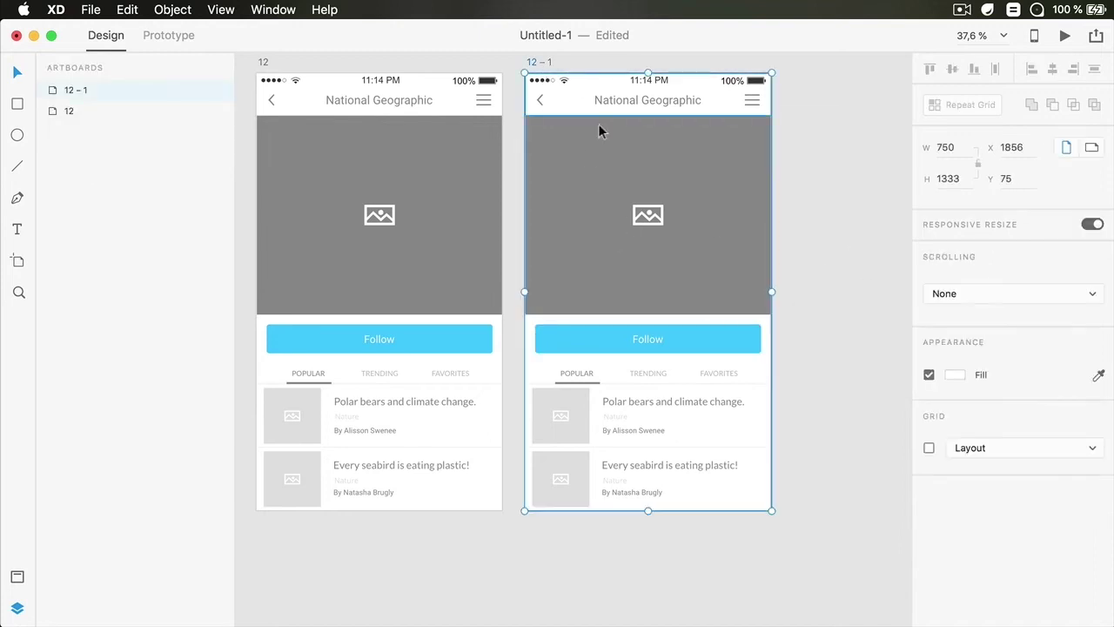
pyautogui.moveTo(771, 289); pyautogui.dragTo(827, 293)
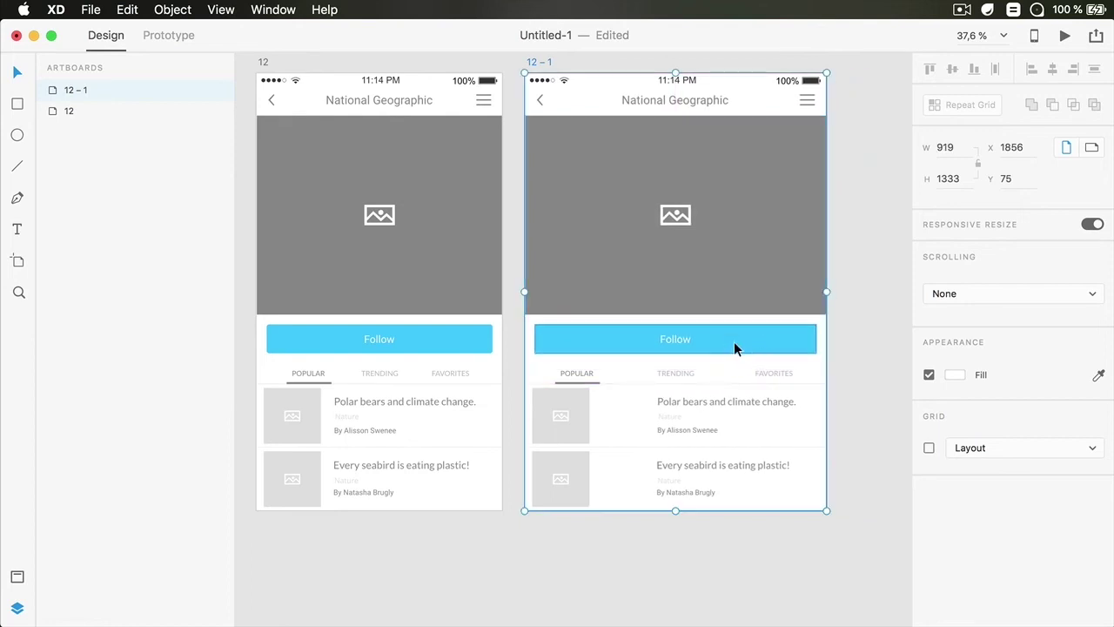
pyautogui.press('super+z')
# Preview 12 – 1 widened to about 992, then restore it to 750 wide
pyautogui.click(734, 341)
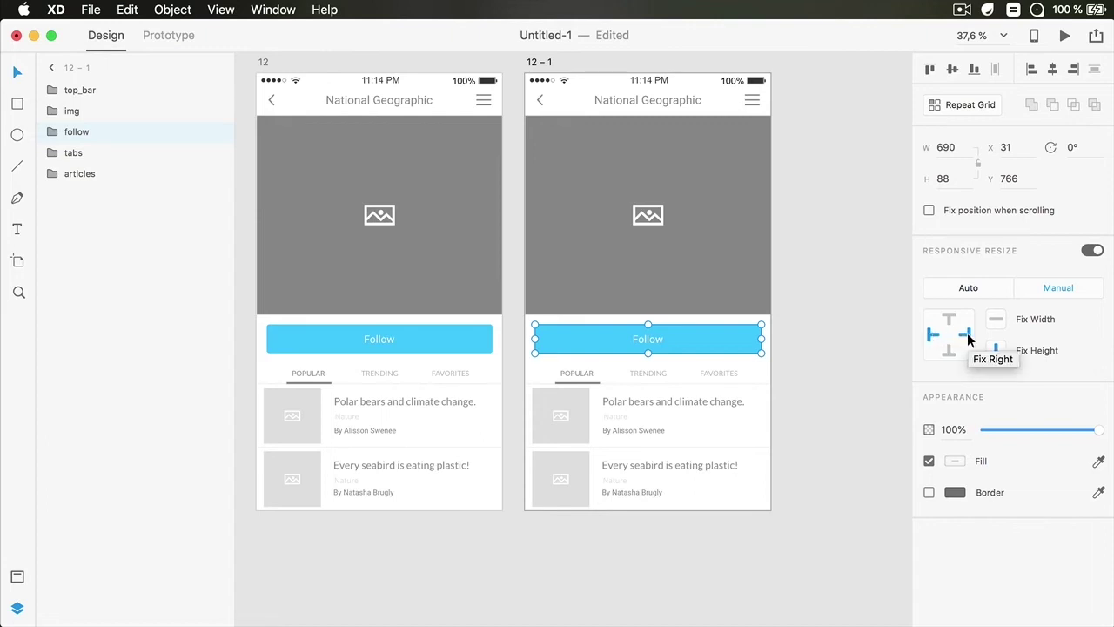
pyautogui.click(545, 64)
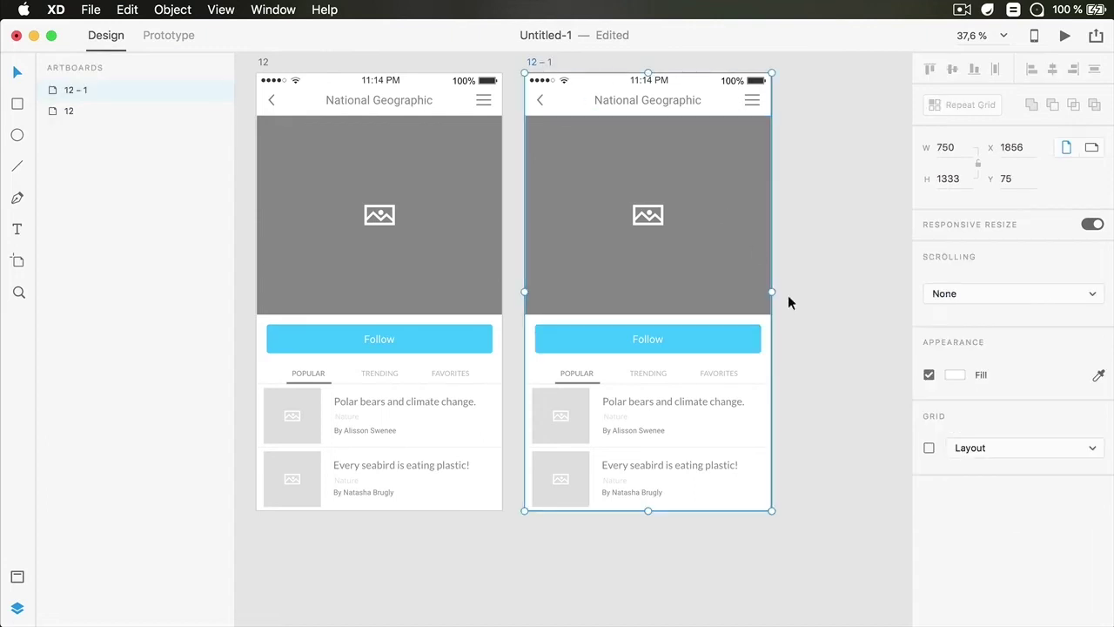
pyautogui.moveTo(772, 291); pyautogui.dragTo(851, 292)
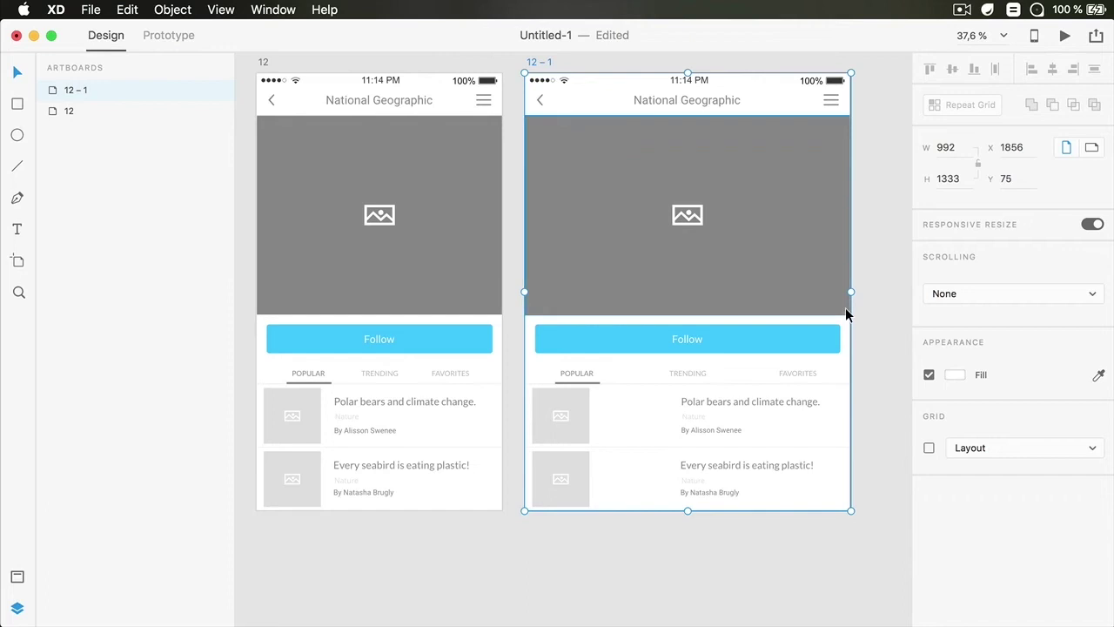
pyautogui.press('super+z')
# Test-enlarge the 12 – 1 artboard, then revert it to 750 × 1333
pyautogui.click(715, 342)
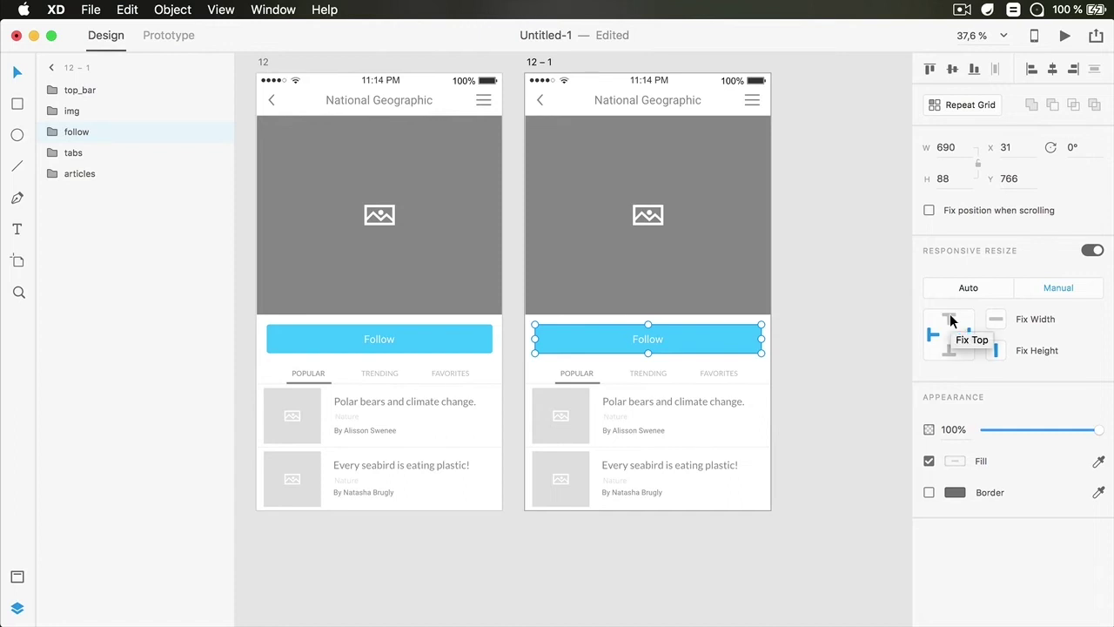
pyautogui.click(541, 63)
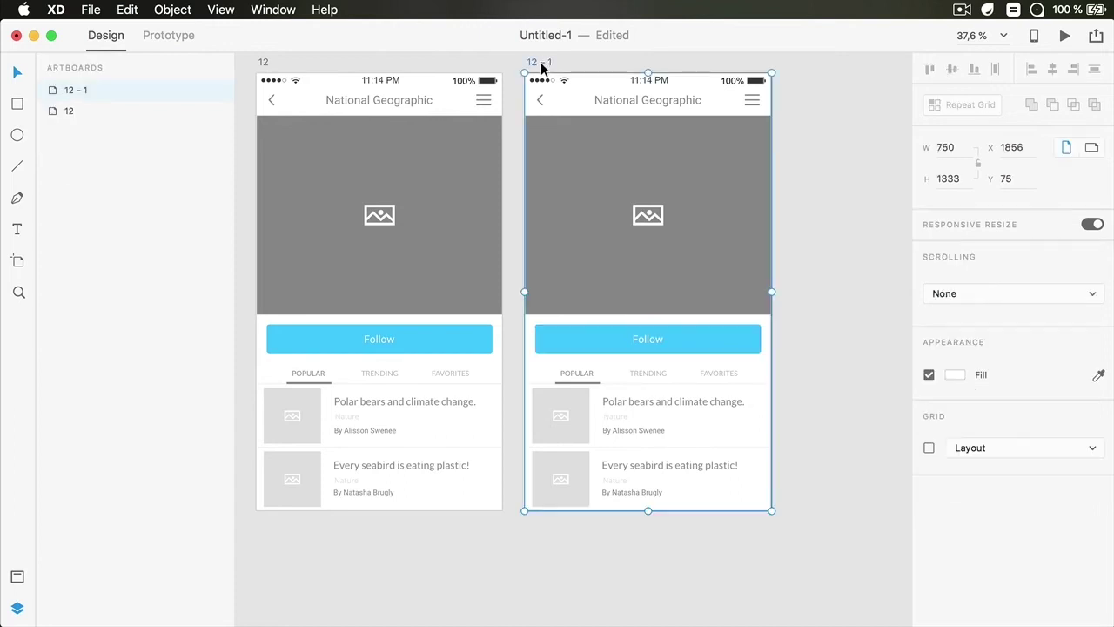
pyautogui.moveTo(771, 512); pyautogui.dragTo(889, 602)
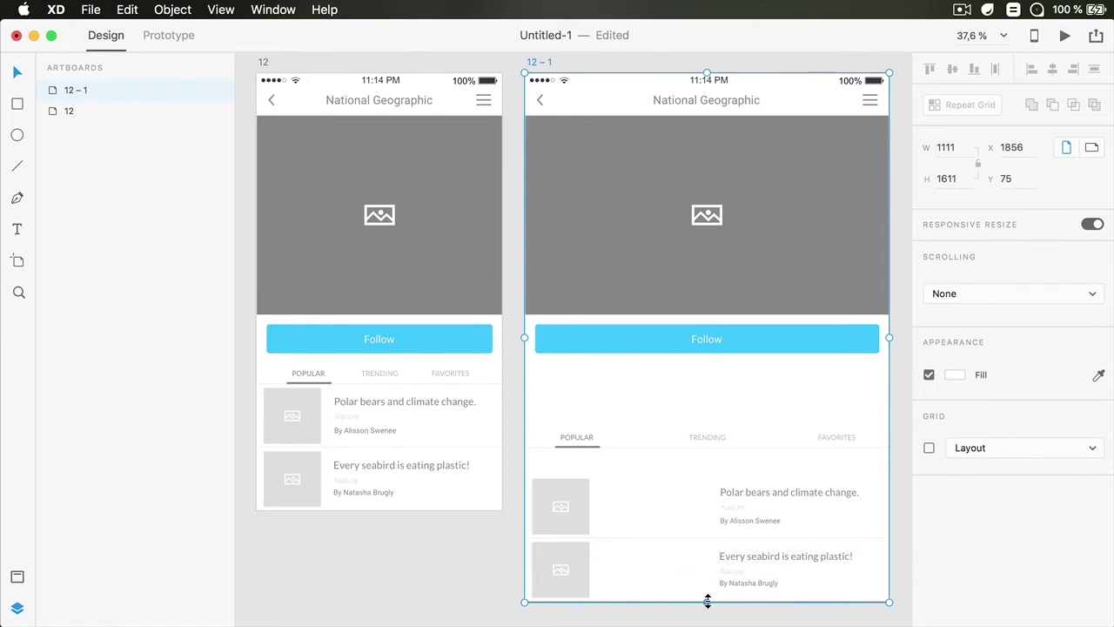
pyautogui.moveTo(708, 602)
pyautogui.mouseDown()
pyautogui.moveTo(707, 624)
pyautogui.moveTo(708, 584)
pyautogui.mouseUp()
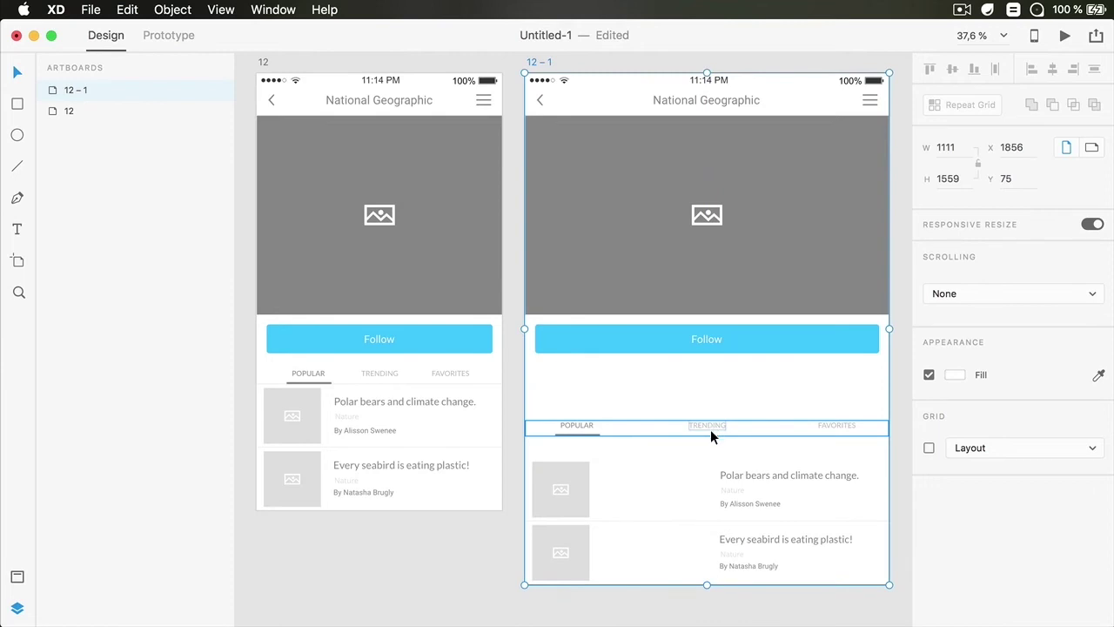
pyautogui.press('super+z')
pyautogui.press('super+z')
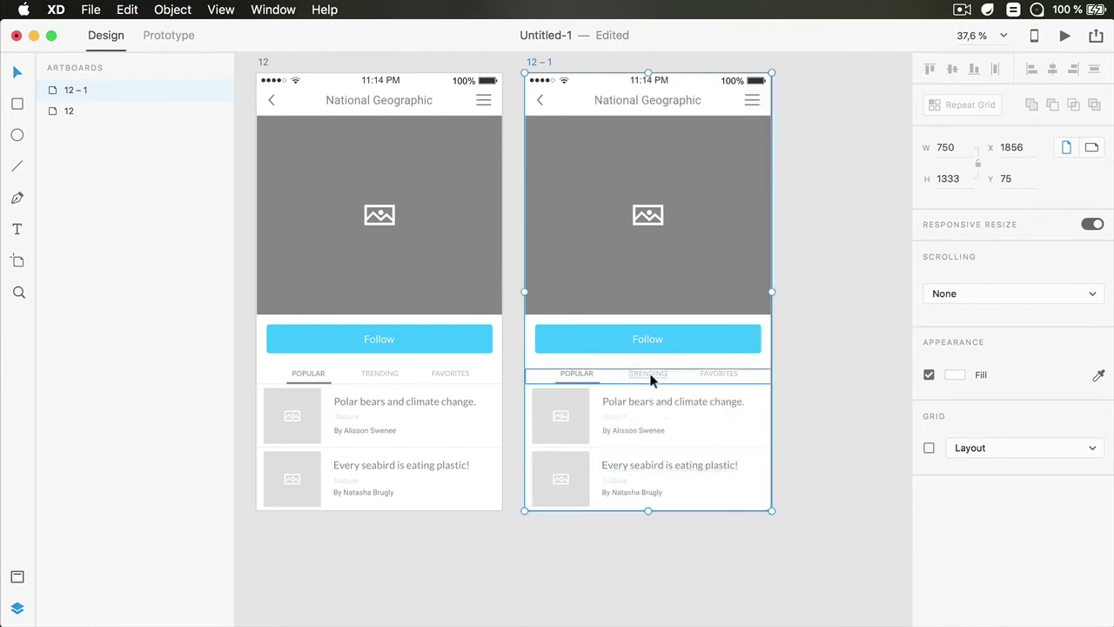
# Set the tabs row and both article text blocks to Manual responsive resize
pyautogui.click(723, 370)
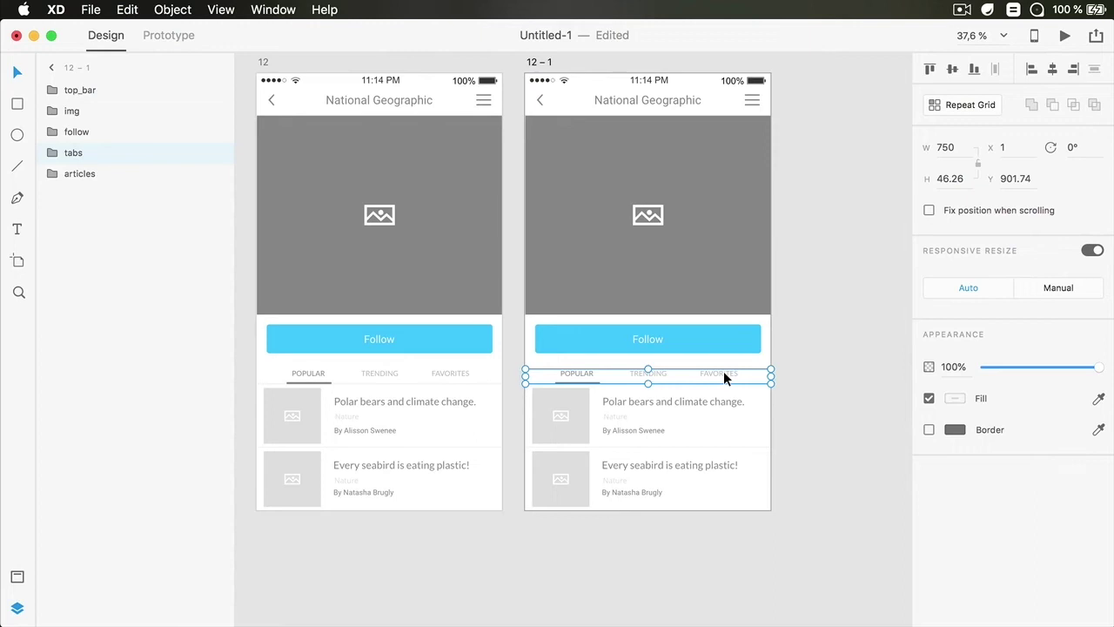
pyautogui.click(1058, 288)
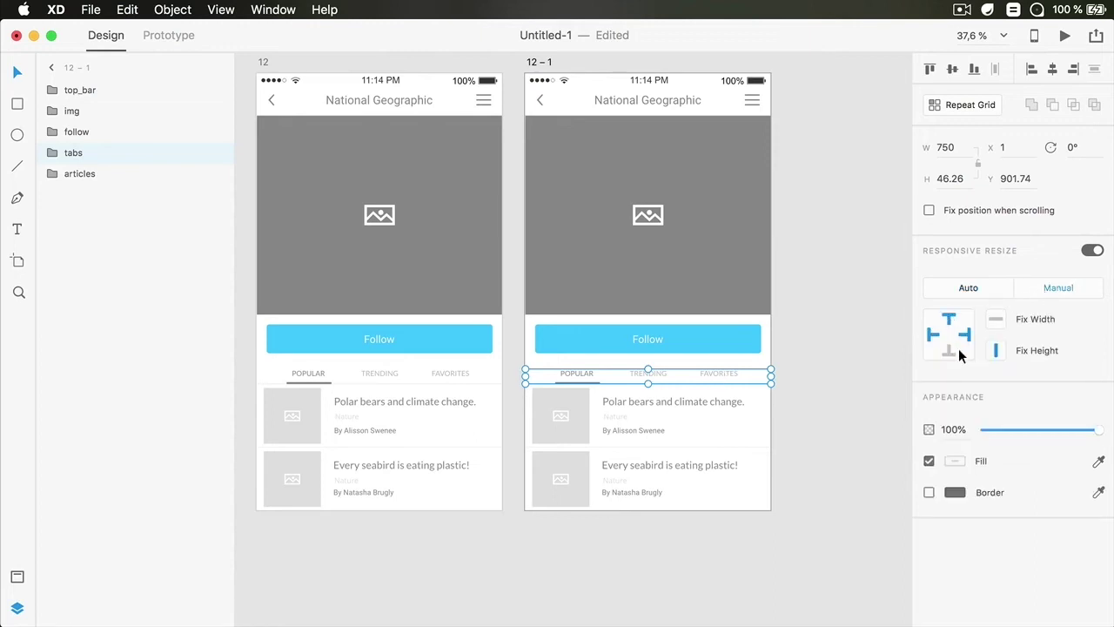
pyautogui.click(648, 401)
pyautogui.doubleClick(643, 400)
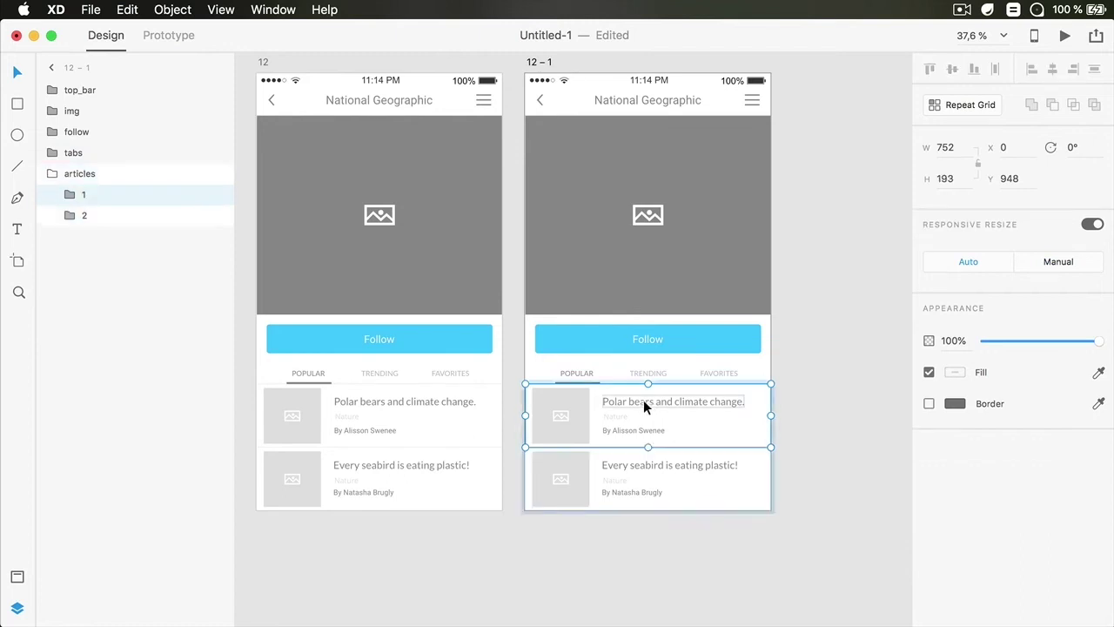
pyautogui.doubleClick(643, 400)
pyautogui.click(1064, 261)
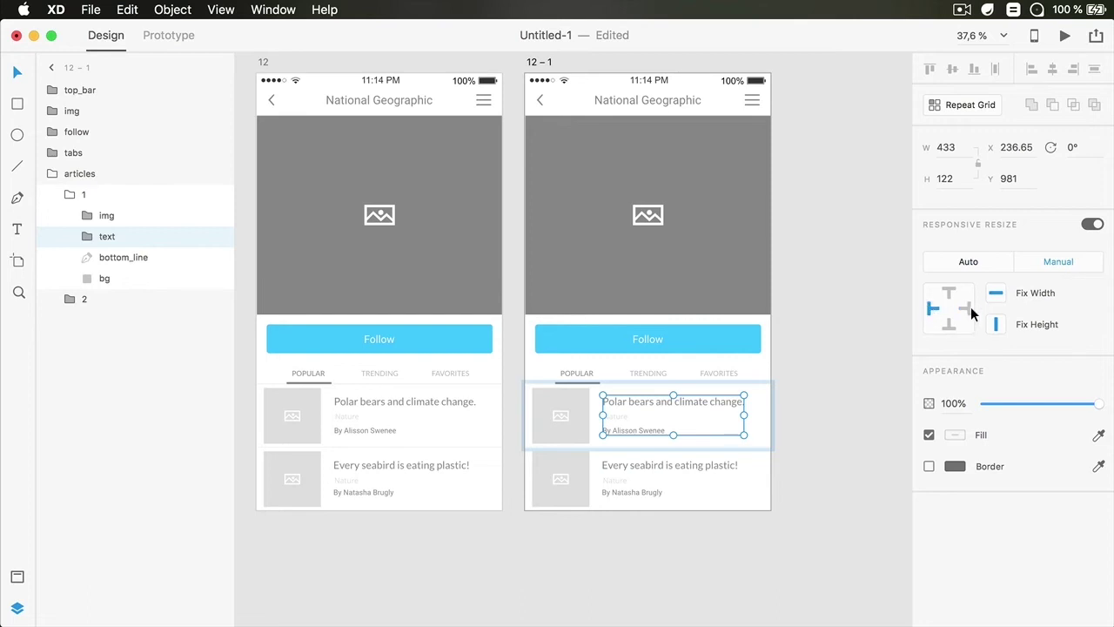
pyautogui.doubleClick(633, 463)
pyautogui.click(1048, 261)
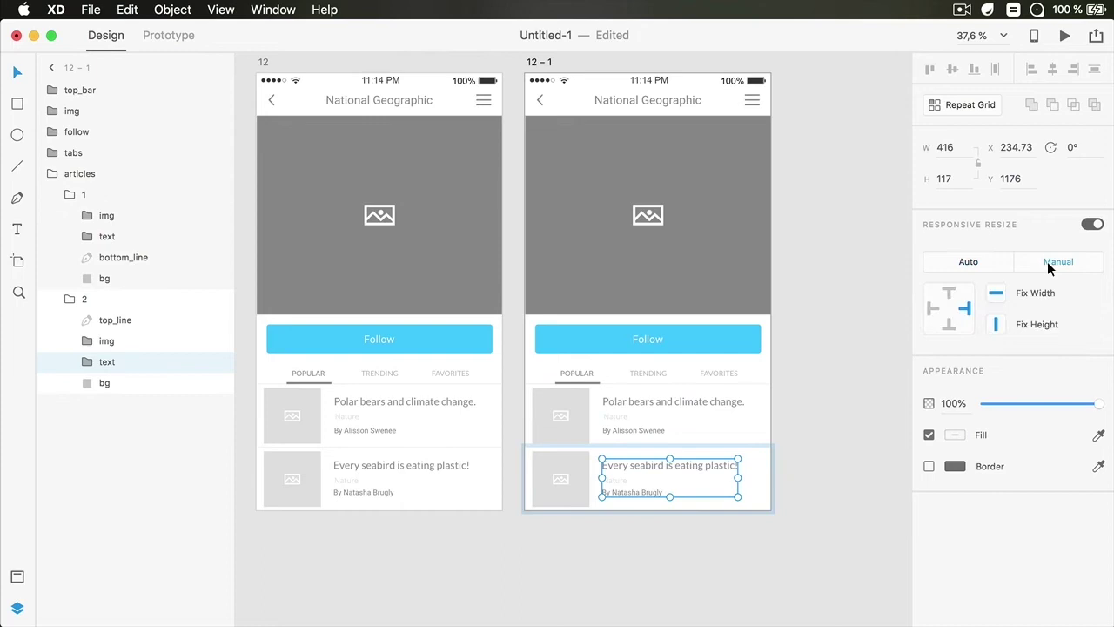
pyautogui.click(827, 342)
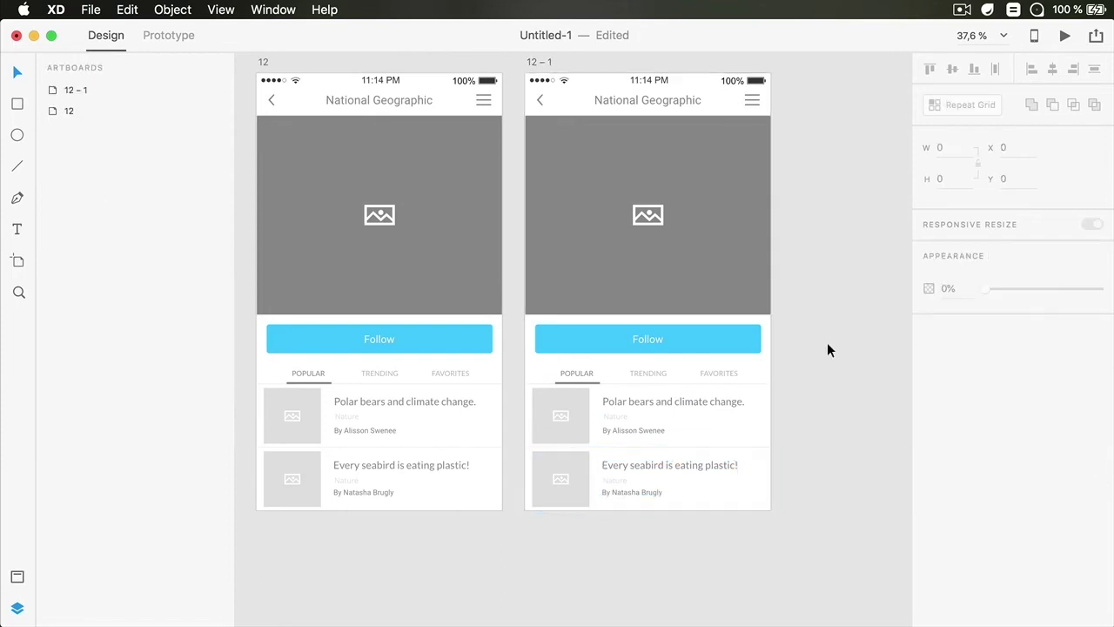
# Enlarge artboard 12 – 1 to 1114 × 1662 to check the constraints
pyautogui.click(541, 64)
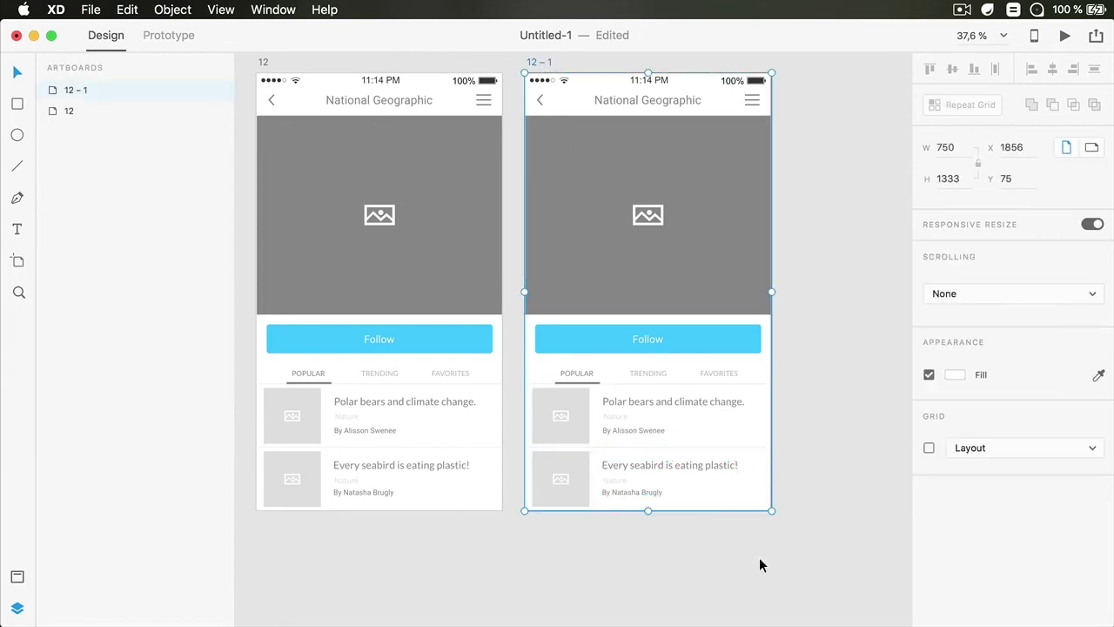
pyautogui.moveTo(771, 510); pyautogui.dragTo(890, 615)
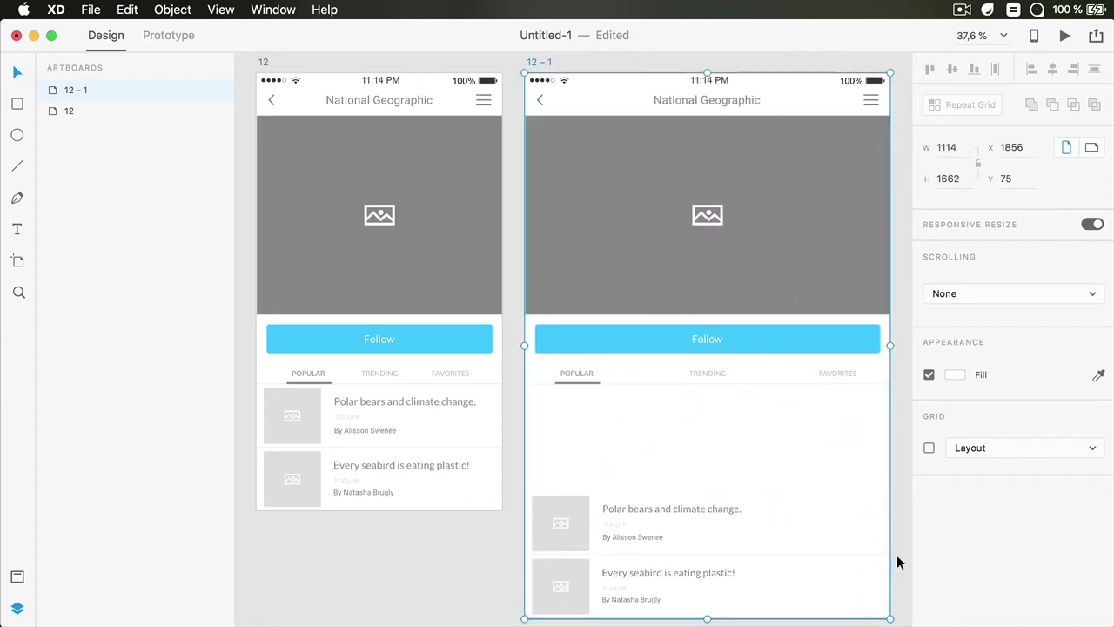
pyautogui.click(896, 555)
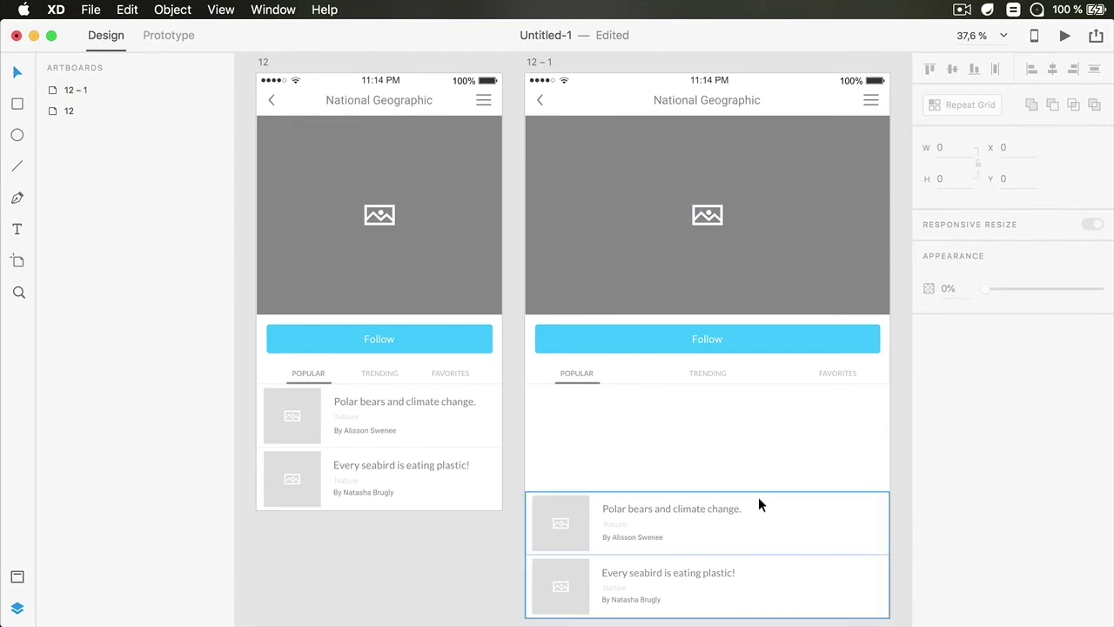
# Revert the artboard size and set the articles group to Manual, unpinned from the bottom
pyautogui.click(688, 505)
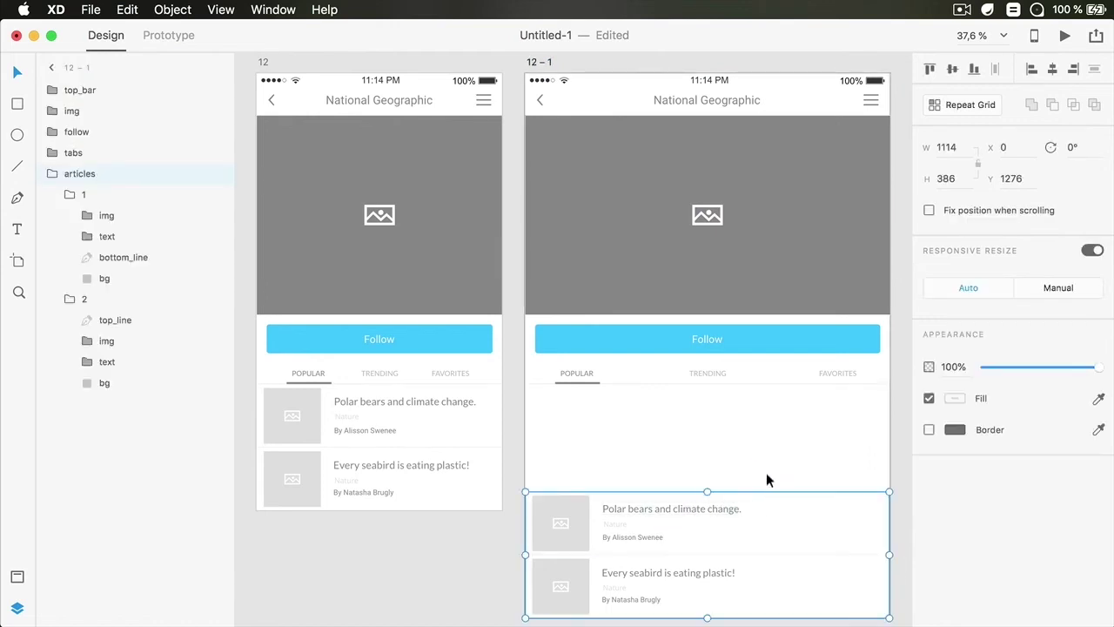
pyautogui.press('super+z')
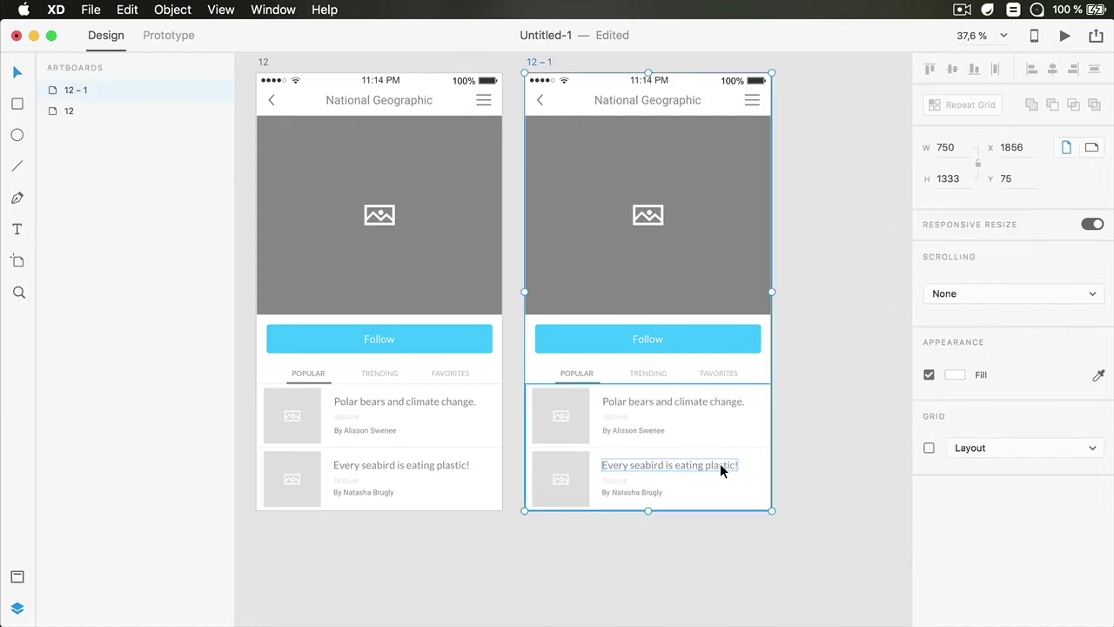
pyautogui.click(695, 400)
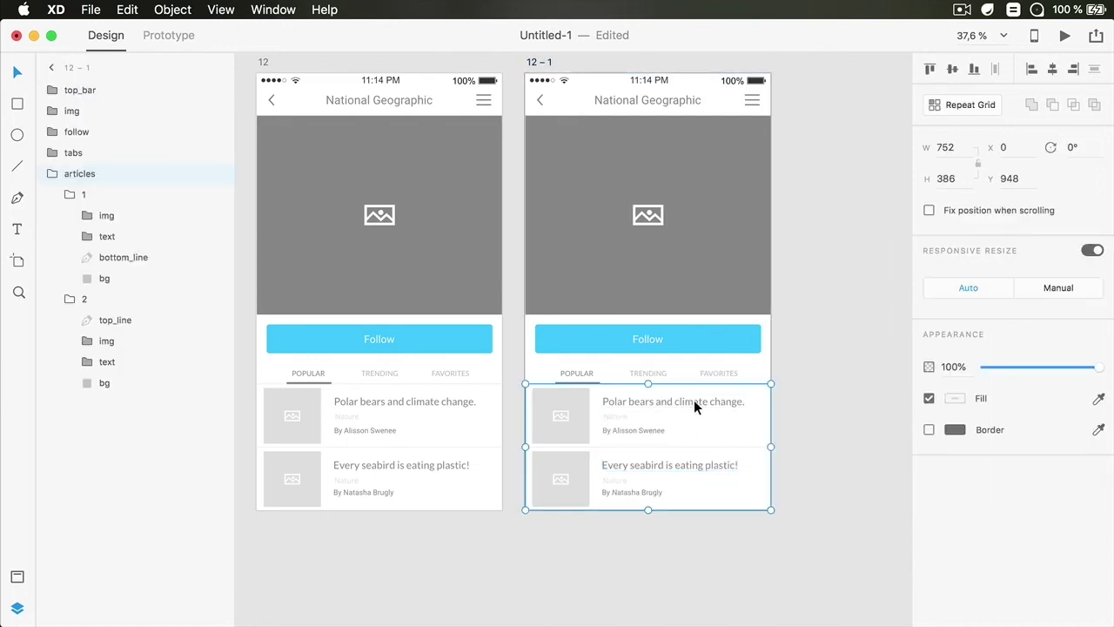
pyautogui.click(1052, 287)
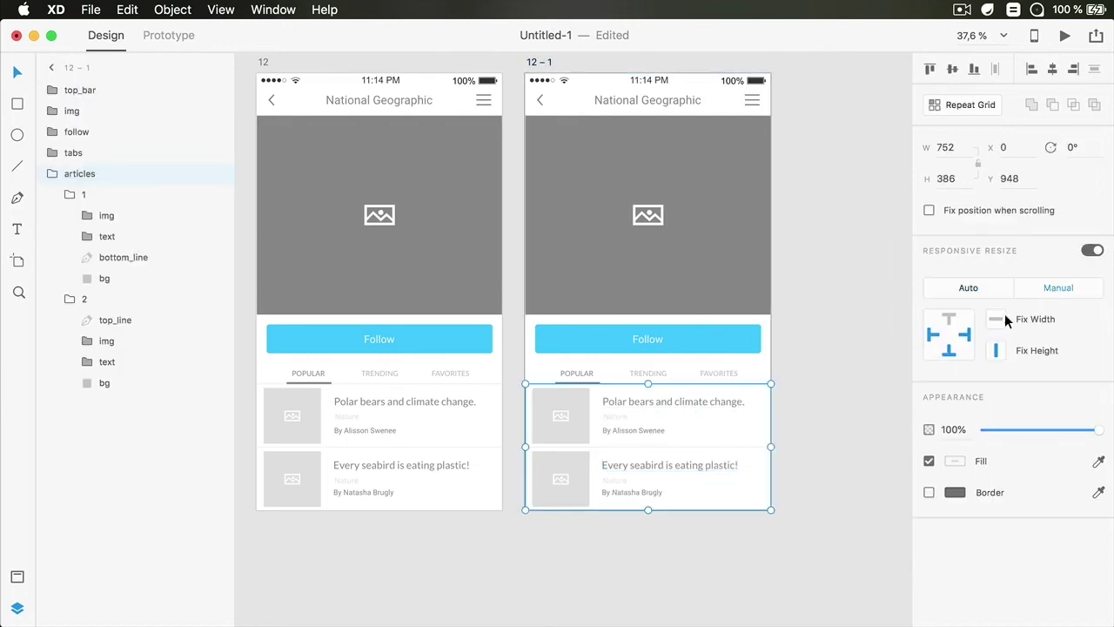
pyautogui.click(951, 321)
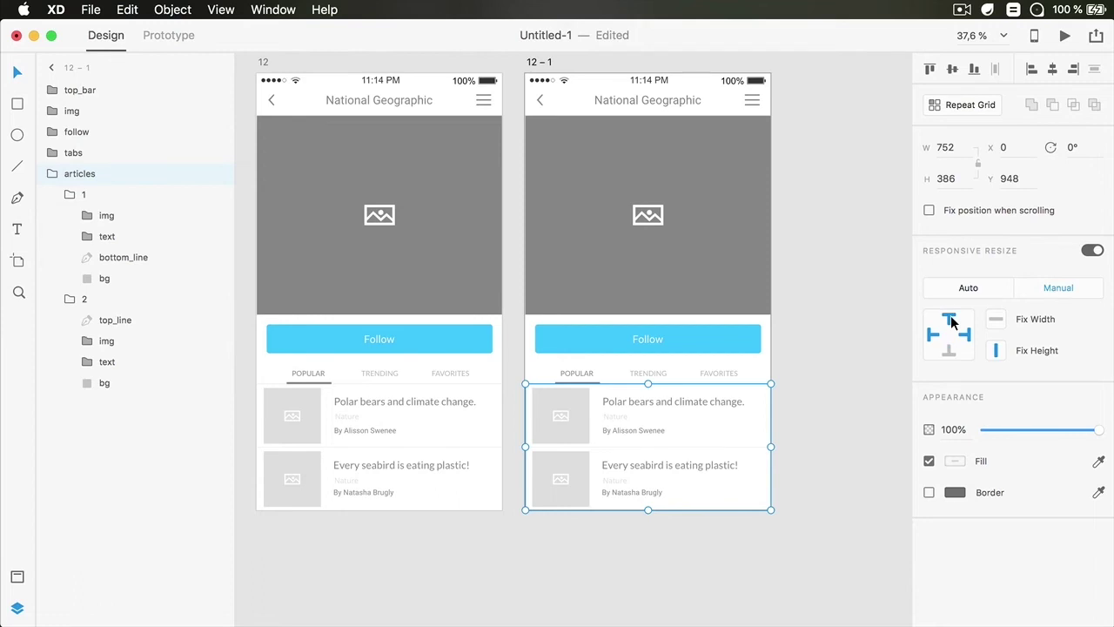
# Stretch artboard 12 – 1 to 1170 × 1662 to confirm the articles stay top-anchored
pyautogui.click(817, 362)
pyautogui.click(542, 62)
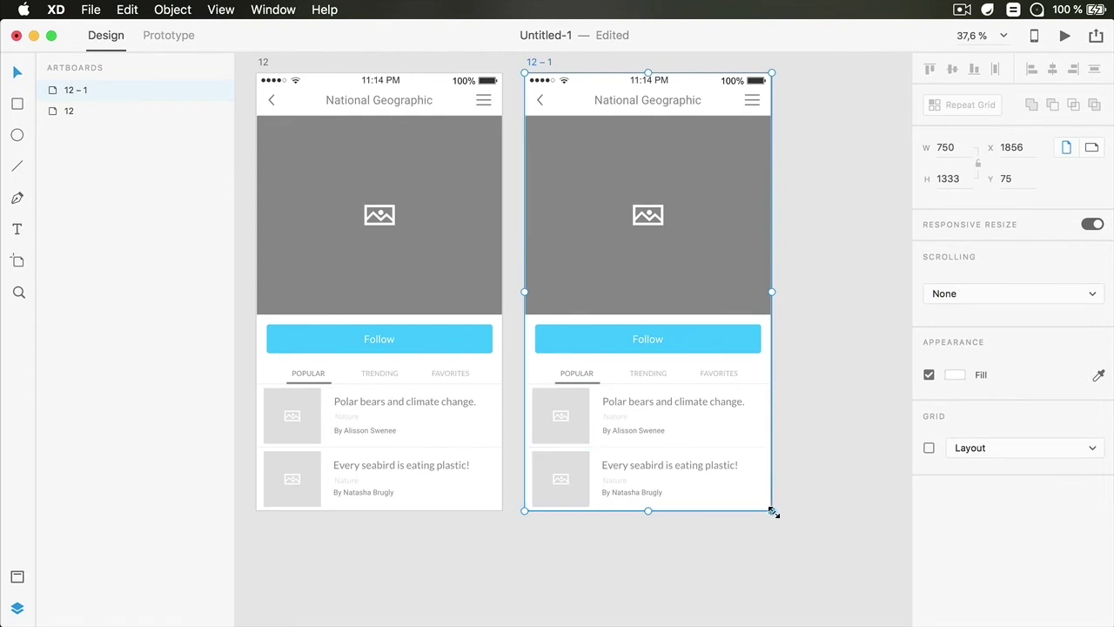
pyautogui.moveTo(772, 511); pyautogui.dragTo(909, 620)
pyautogui.click(438, 548)
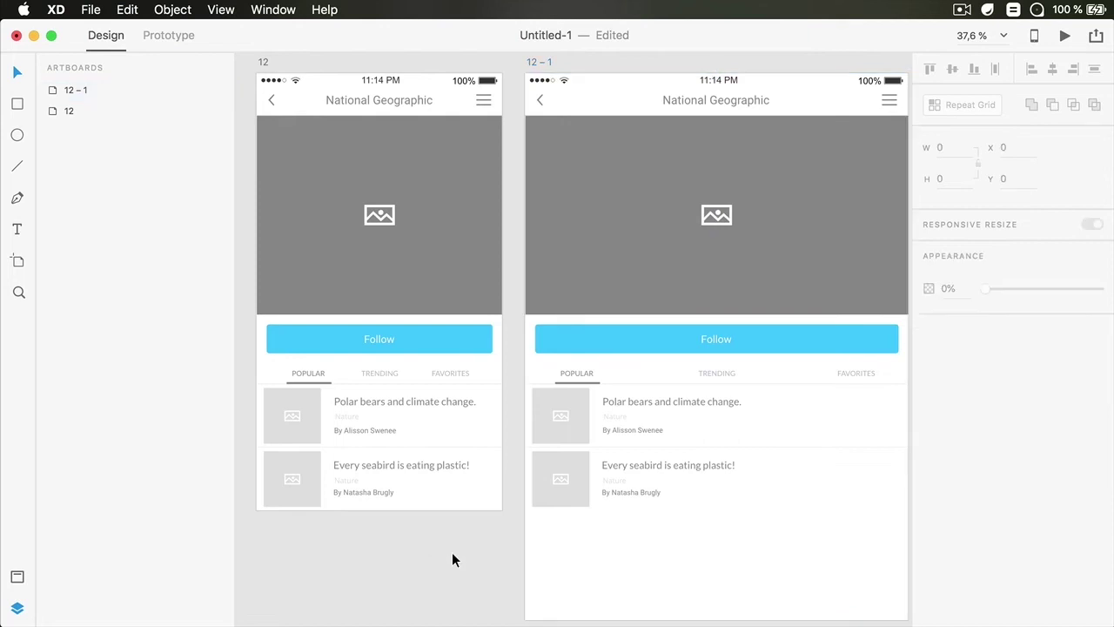
# Try deleting the second article row and repeat-gridding the first, then undo it all
pyautogui.hscroll(2, 889, 375)
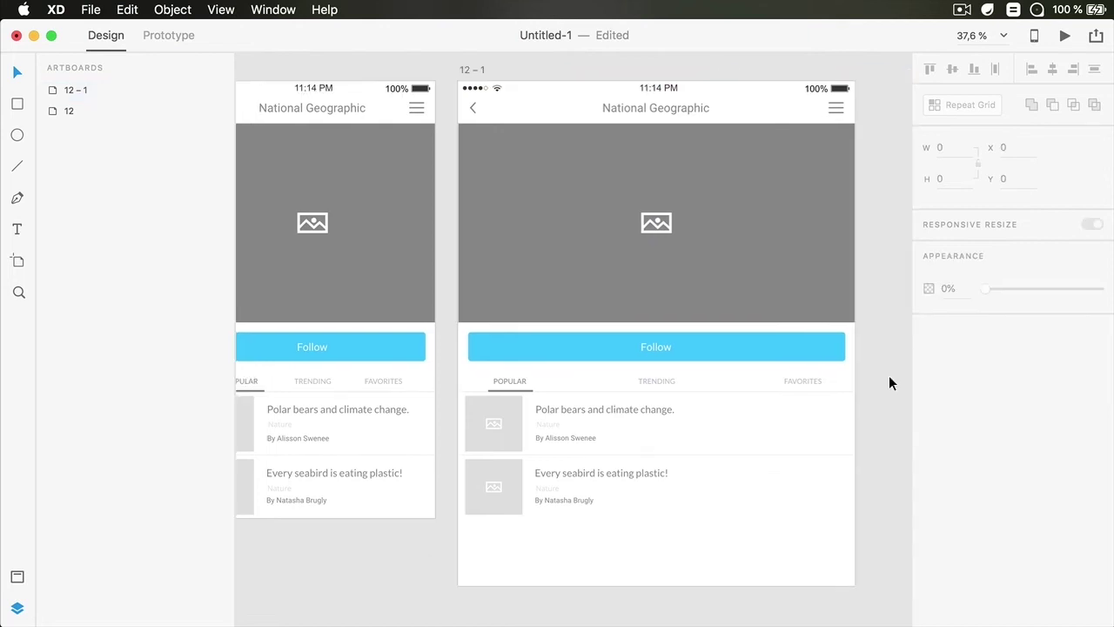
pyautogui.doubleClick(574, 471)
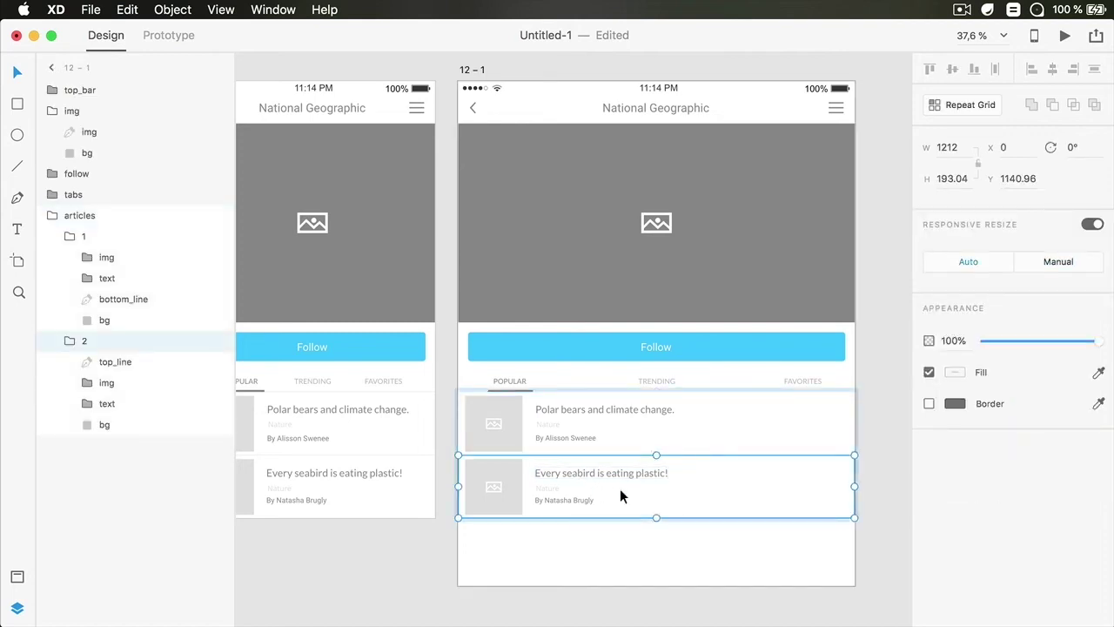
pyautogui.press('Delete')
pyautogui.click(599, 443)
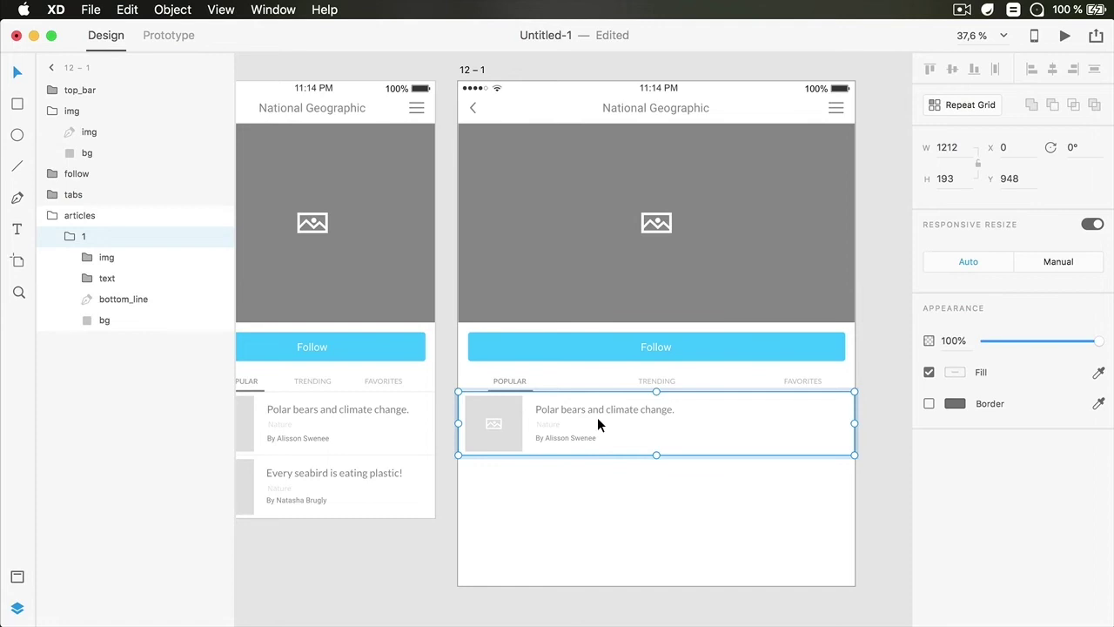
pyautogui.click(978, 105)
pyautogui.moveTo(654, 455); pyautogui.dragTo(662, 533)
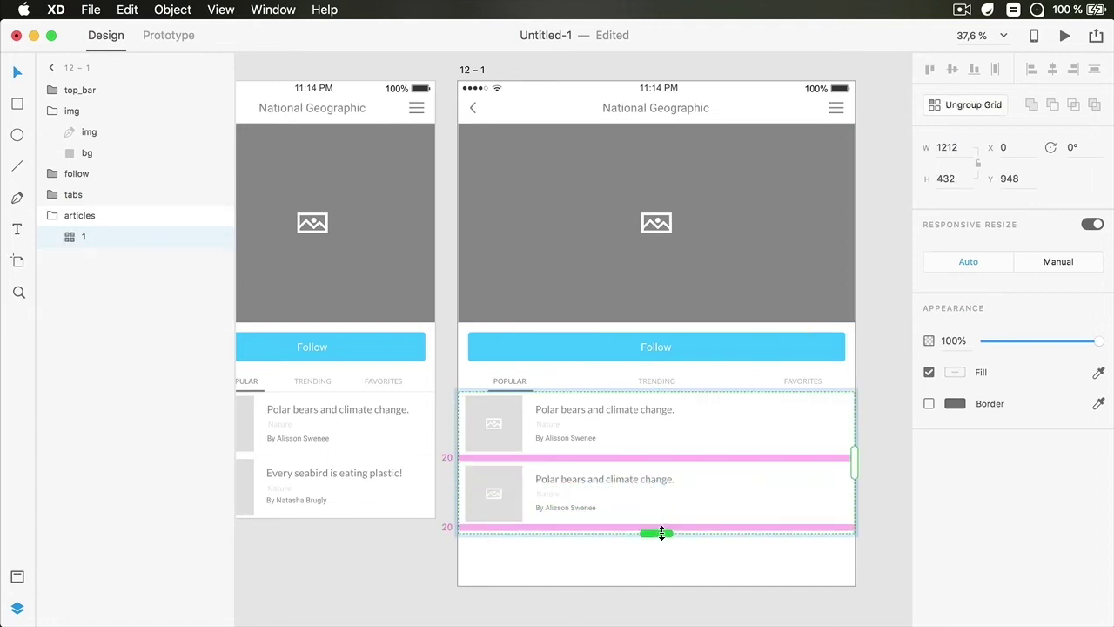
pyautogui.press('super+z')
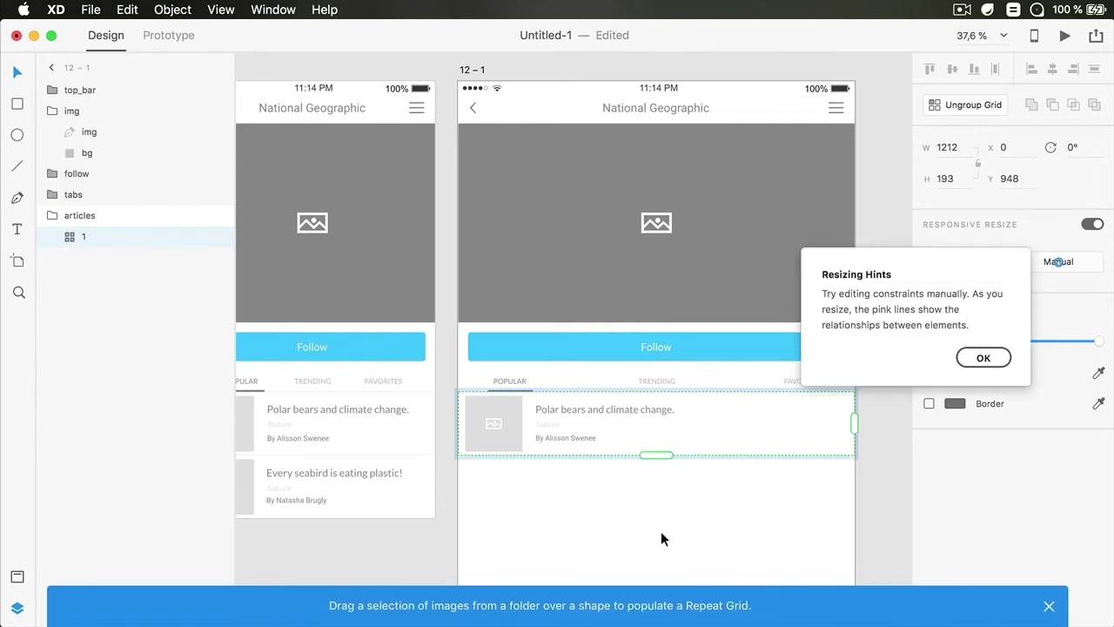
pyautogui.click(980, 363)
pyautogui.press('super+z')
pyautogui.press('super+z')
pyautogui.press('super+z')
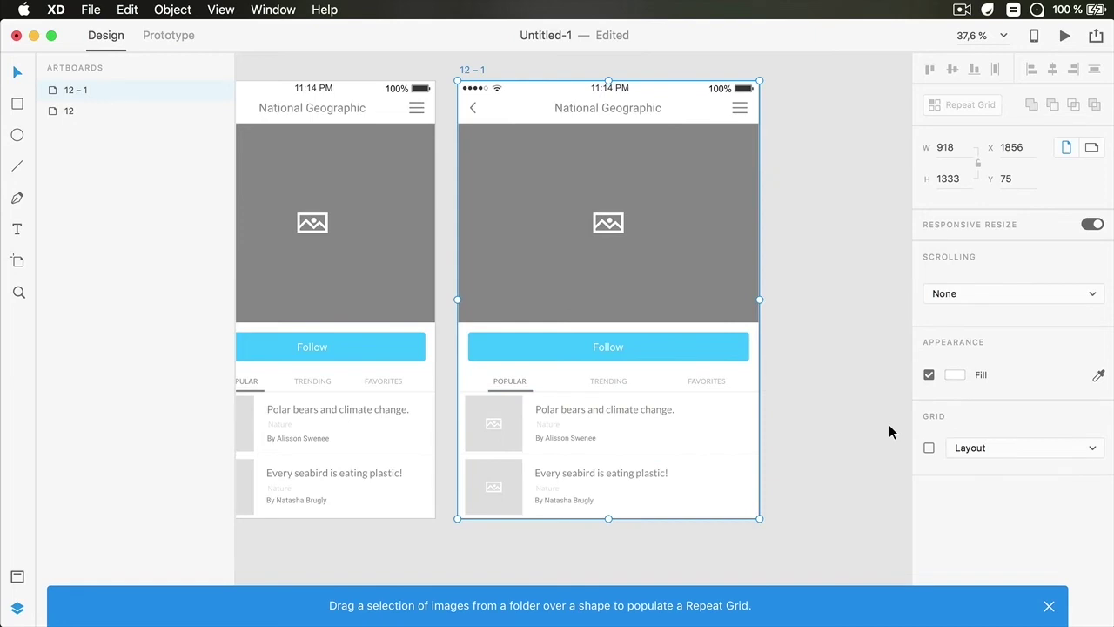
pyautogui.press('super+z')
pyautogui.press('super+z')
pyautogui.press('super+z')
pyautogui.click(855, 291)
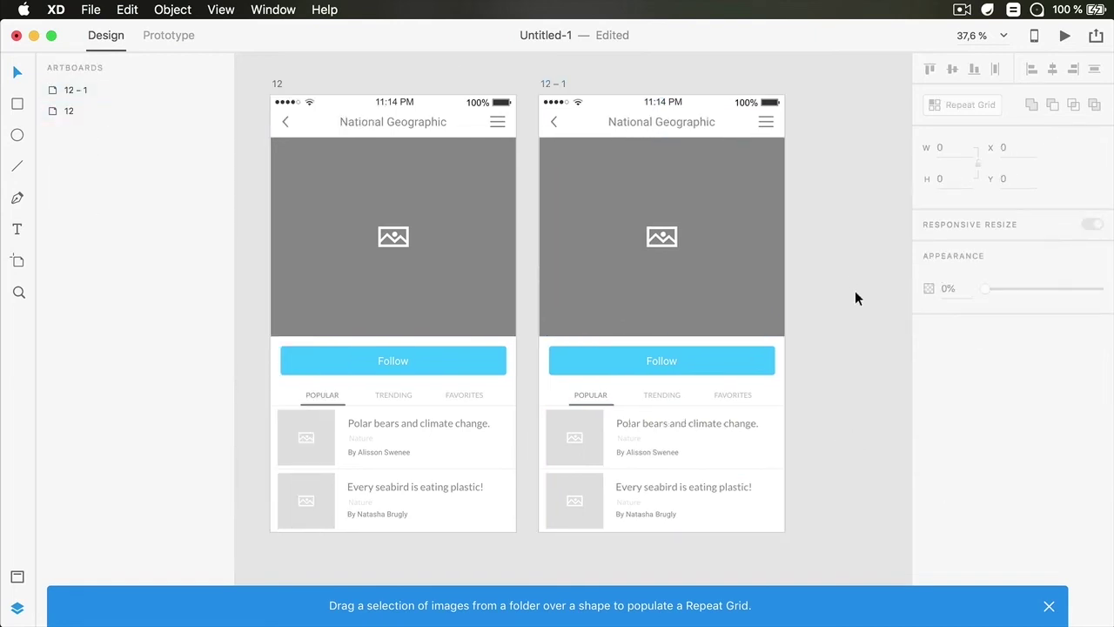
# Delete the second article row, convert the first into a Repeat Grid, and repeat it twice
pyautogui.scroll(-3, 827, 296)
pyautogui.doubleClick(625, 439)
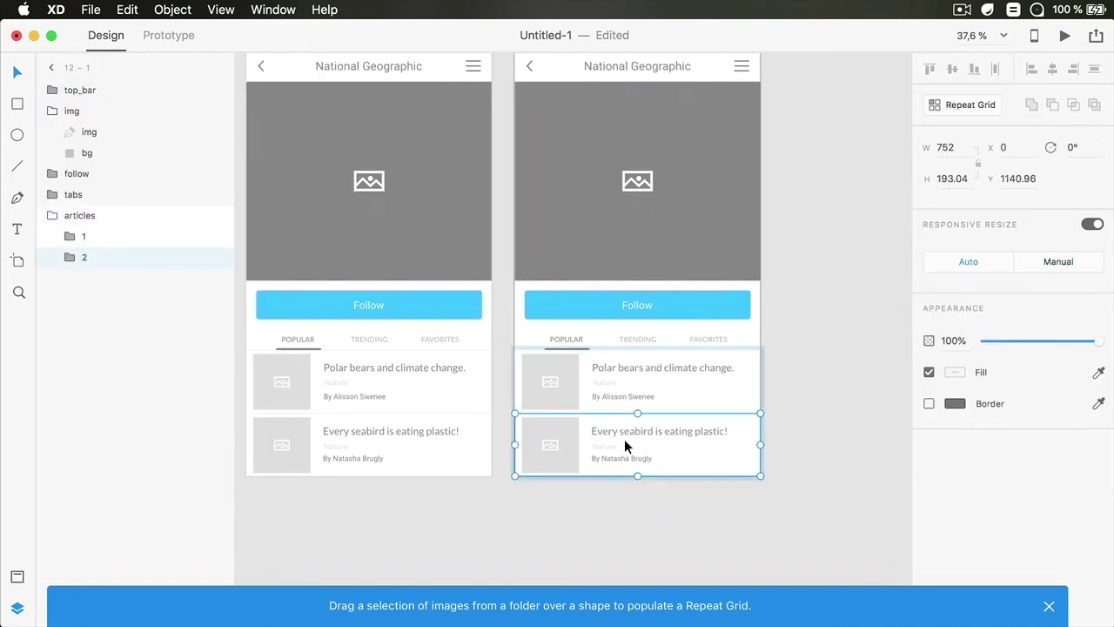
pyautogui.press('Delete')
pyautogui.click(958, 105)
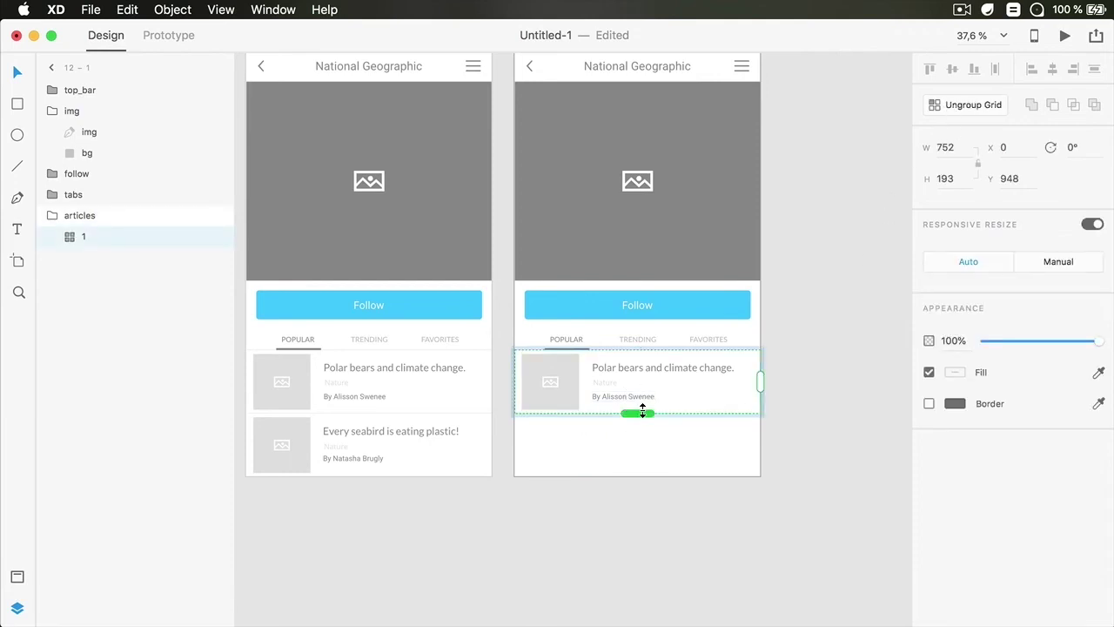
pyautogui.moveTo(642, 412)
pyautogui.mouseDown()
pyautogui.moveTo(640, 476)
pyautogui.moveTo(649, 411)
pyautogui.mouseUp()
pyautogui.click(819, 432)
# Set the articles repeat grid's Responsive Resize to Manual
pyautogui.hscroll(5, 734, 483)
pyautogui.scroll(2, 734, 482)
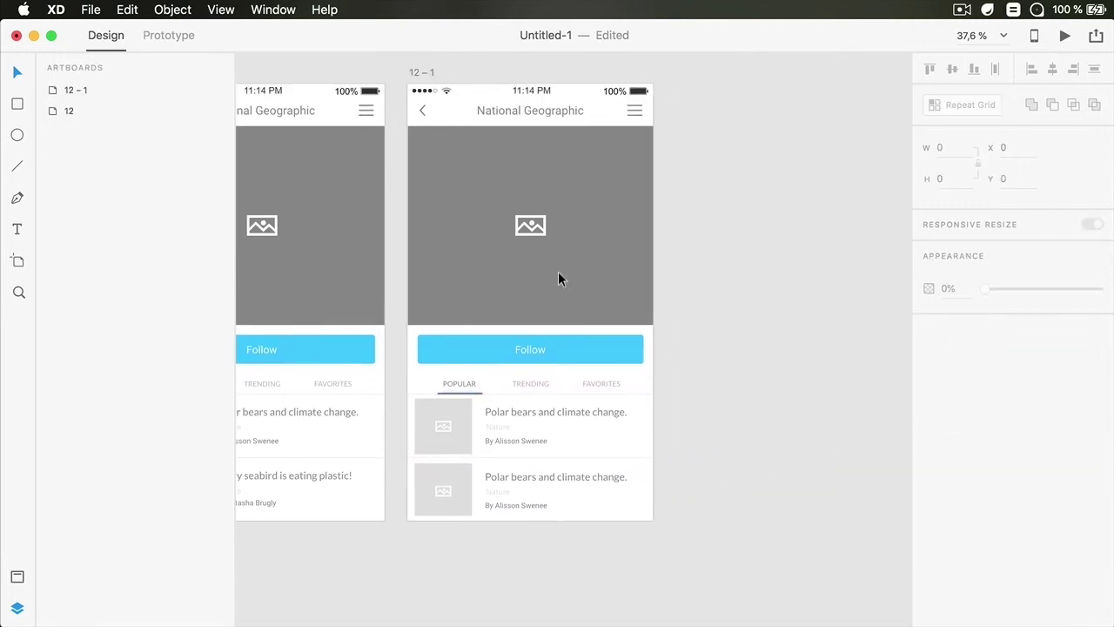
pyautogui.click(546, 440)
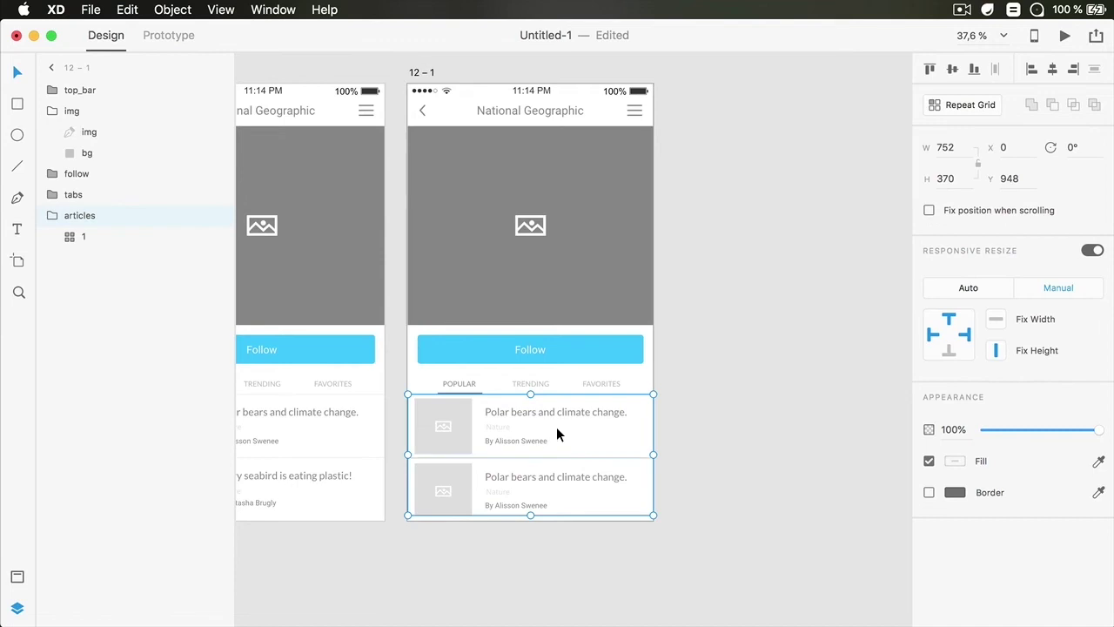
pyautogui.doubleClick(558, 429)
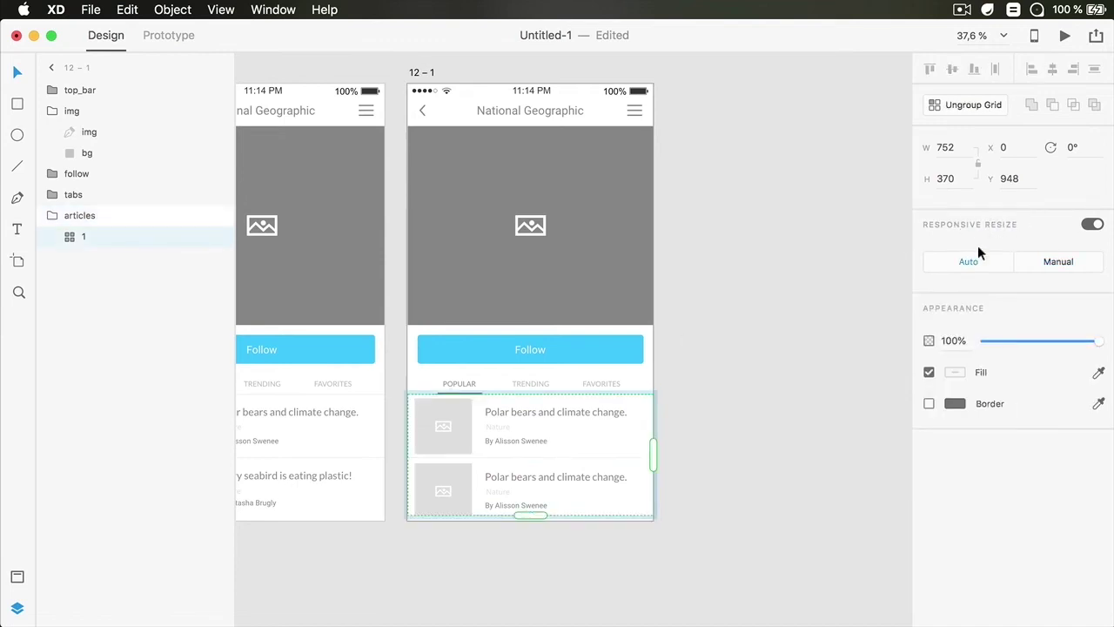
pyautogui.click(1044, 262)
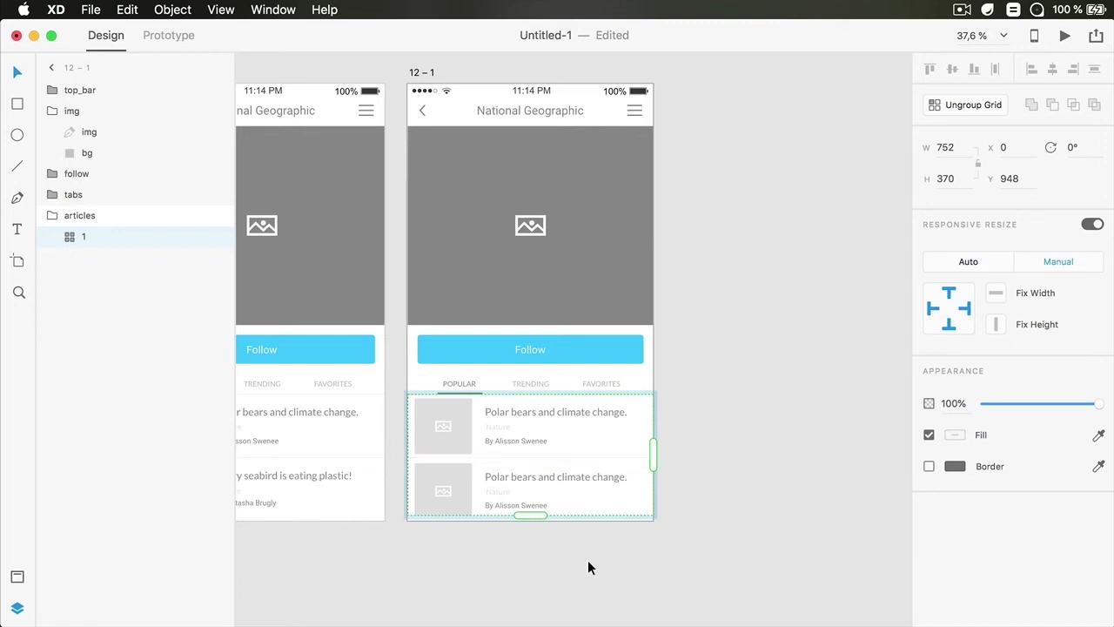
# Pin the articles grid to both the top and bottom edges
pyautogui.scroll(-2, 763, 274)
pyautogui.click(97, 215)
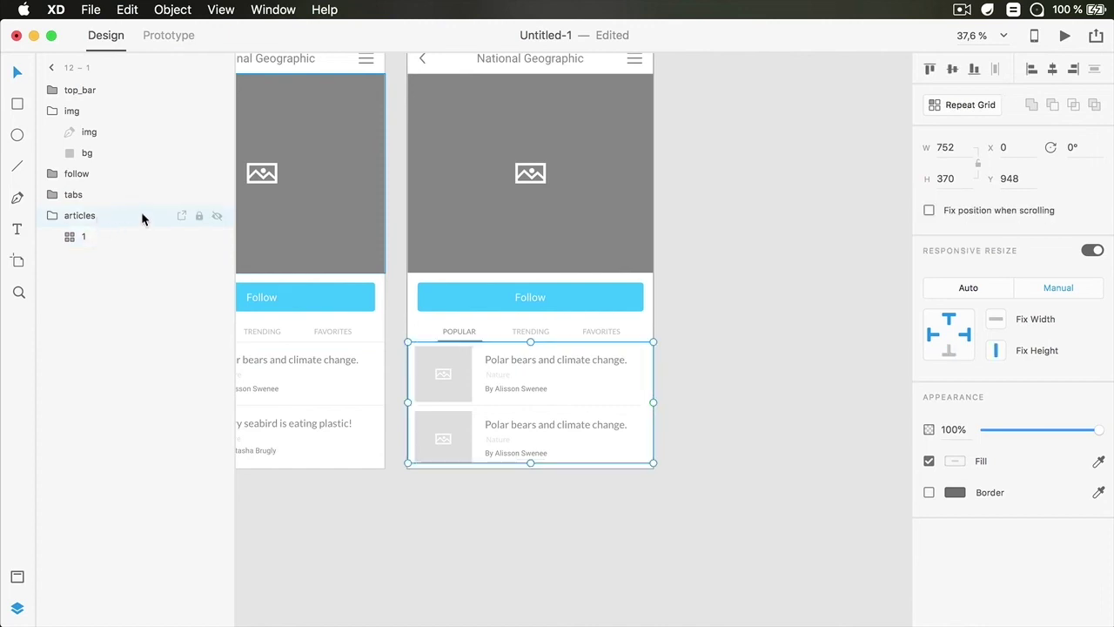
pyautogui.click(949, 351)
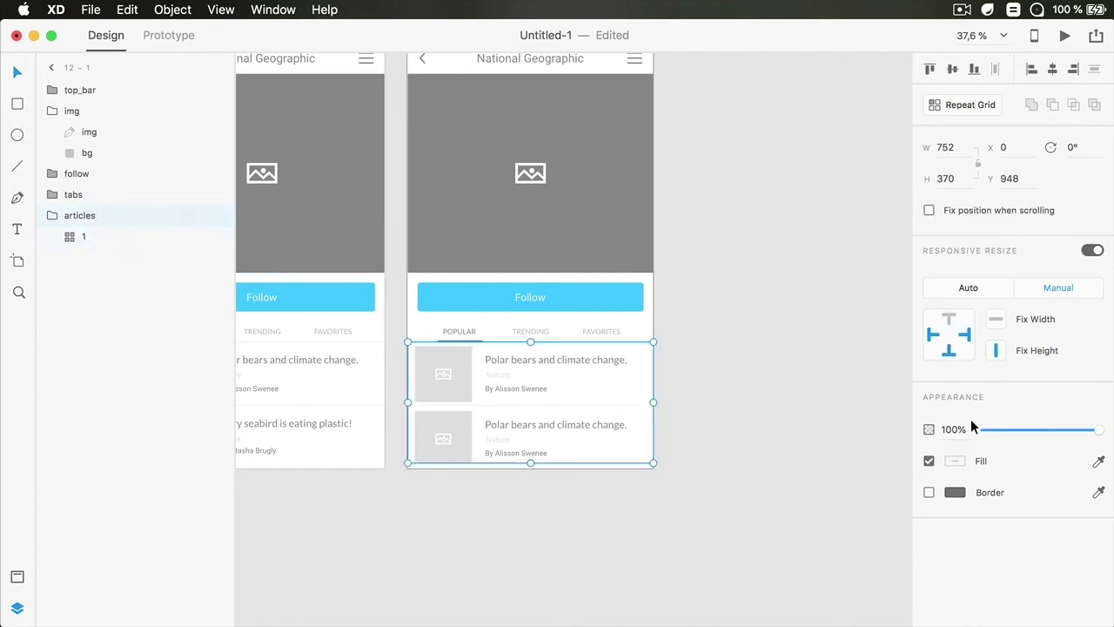
pyautogui.click(949, 319)
pyautogui.click(722, 405)
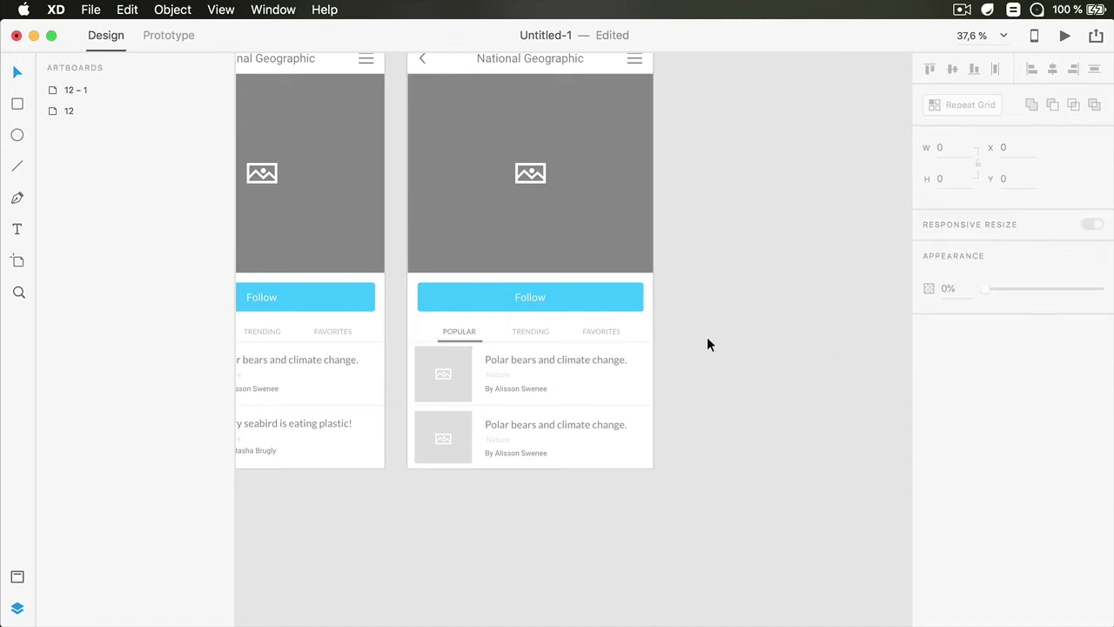
pyautogui.scroll(5, 473, 125)
# Enlarge artboard 12 – 1 to about 1427 × 1662 by dragging its bottom and right edges
pyautogui.click(443, 121)
pyautogui.scroll(-6, 729, 268)
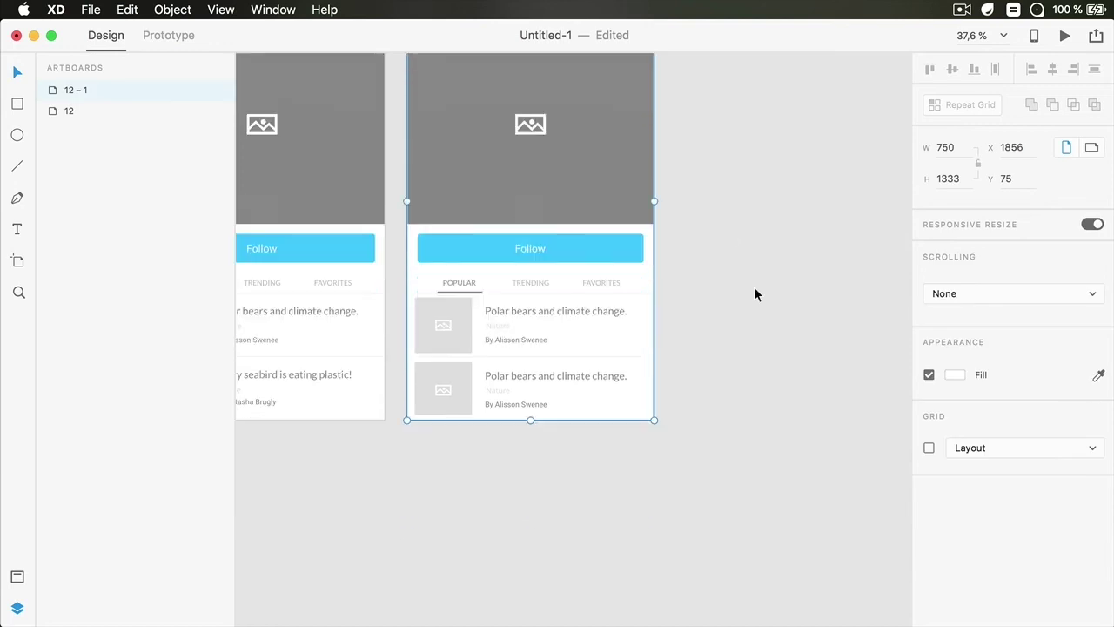
pyautogui.moveTo(530, 418); pyautogui.dragTo(574, 525)
pyautogui.scroll(1, 609, 410)
pyautogui.moveTo(654, 287); pyautogui.dragTo(875, 289)
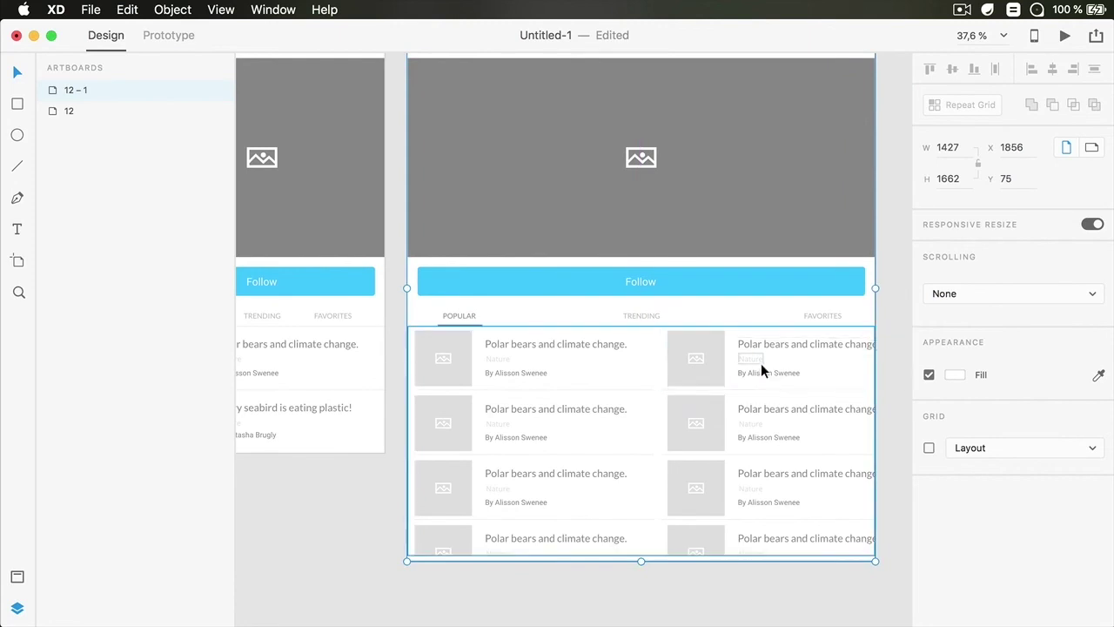
# Widen the column gap in the articles repeat grid
pyautogui.click(705, 351)
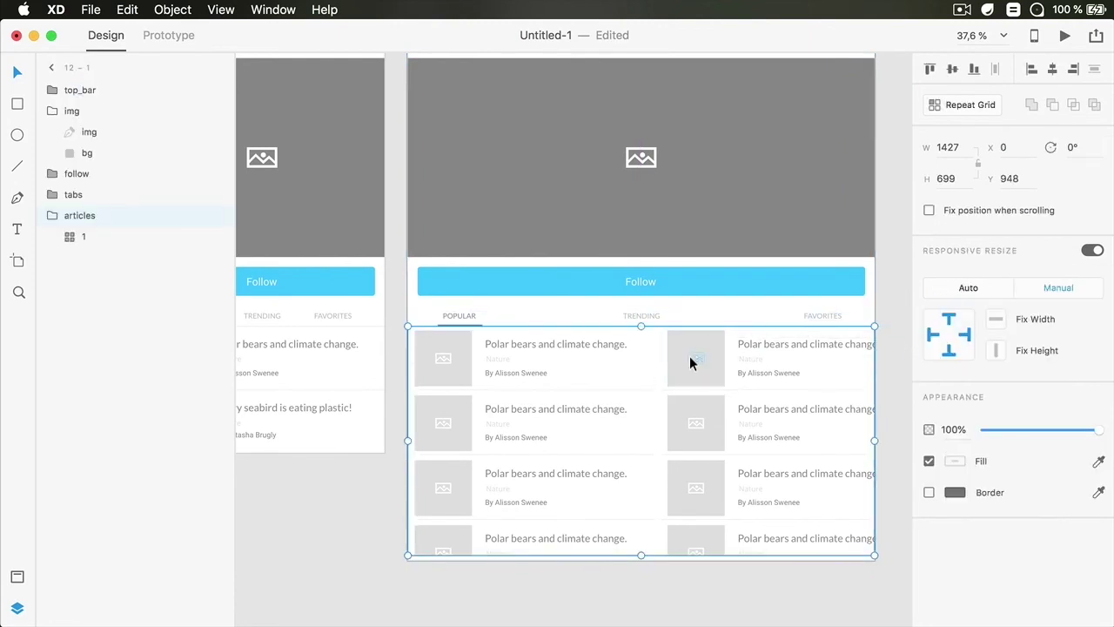
pyautogui.click(99, 238)
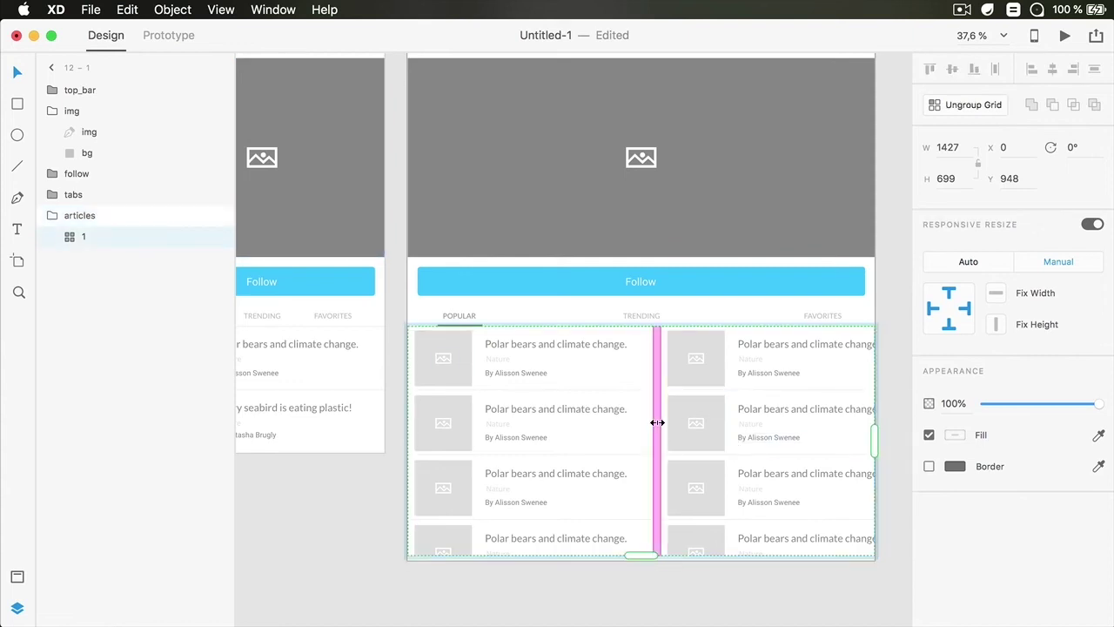
pyautogui.moveTo(657, 423); pyautogui.dragTo(911, 420)
pyautogui.press('Escape')
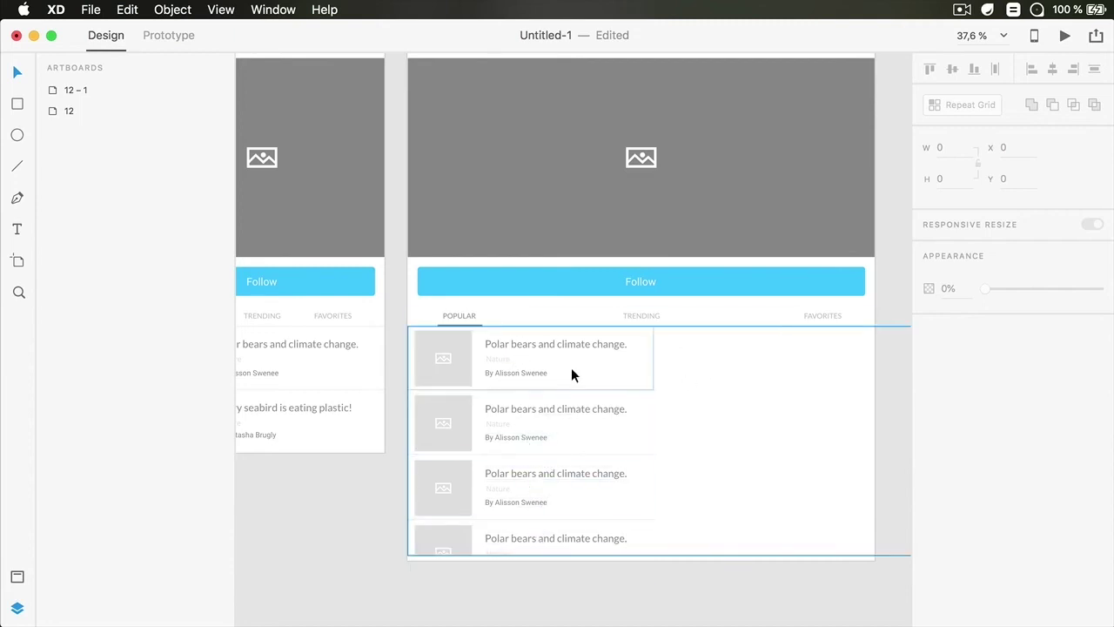
pyautogui.scroll(2, 569, 384)
pyautogui.scroll(1, 569, 385)
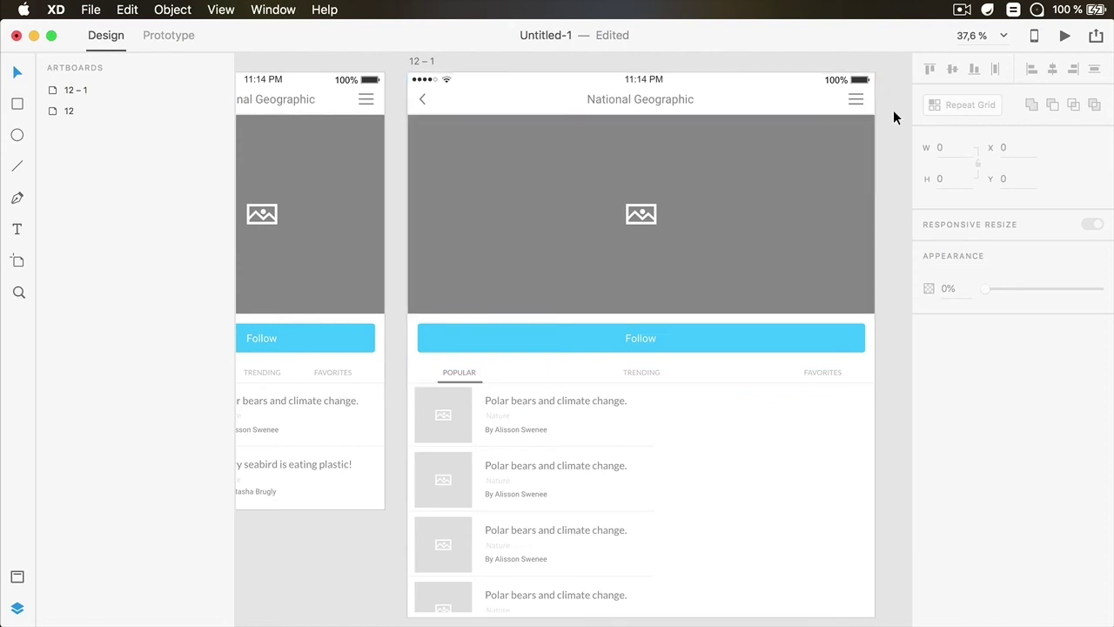
# Draw a new blank artboard, Artboard – 1, in empty canvas space
pyautogui.moveTo(891, 127); pyautogui.dragTo(617, 189)
pyautogui.press('a')
pyautogui.moveTo(571, 104); pyautogui.dragTo(892, 501)
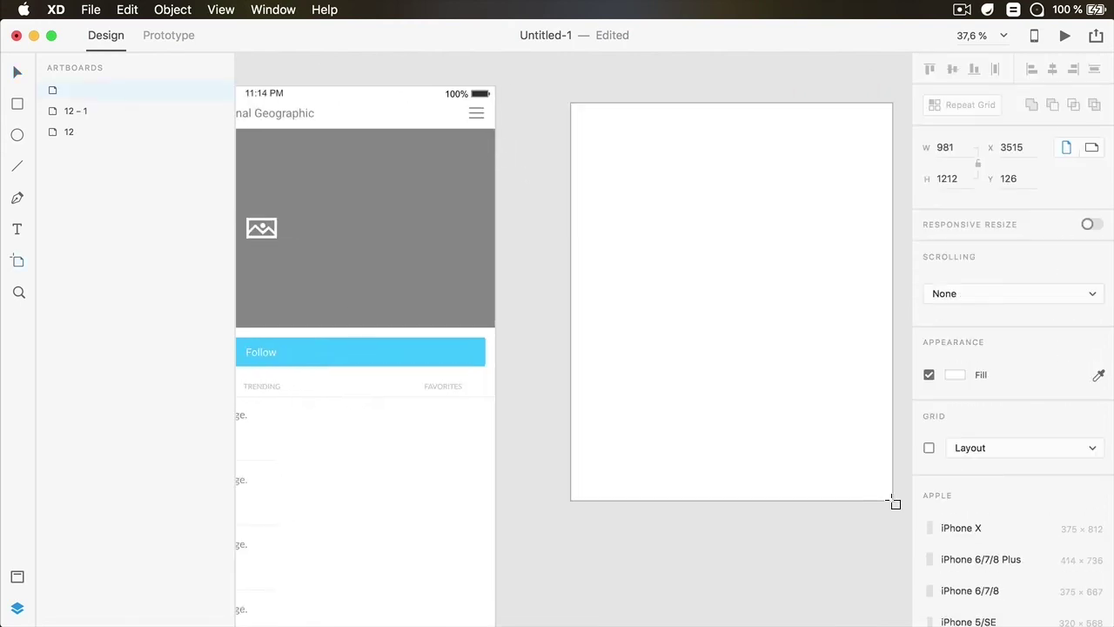
pyautogui.press('v')
# Draw a rectangle in the artboard's middle and add 'Hello' text on it
pyautogui.press('r')
pyautogui.moveTo(649, 260); pyautogui.dragTo(826, 302)
pyautogui.press('t')
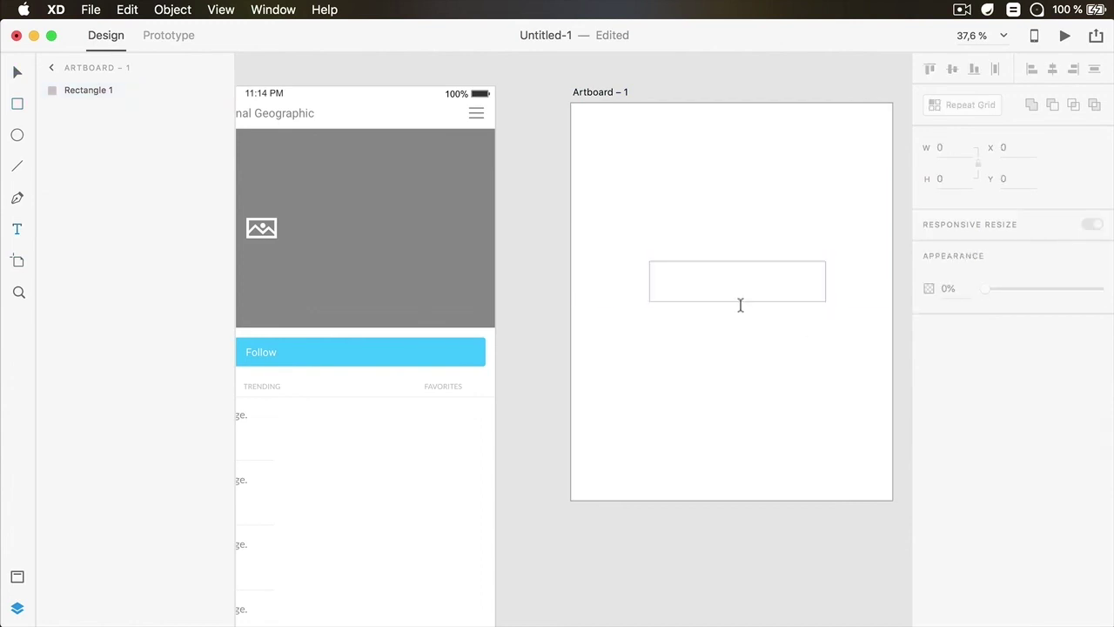
pyautogui.click(717, 280)
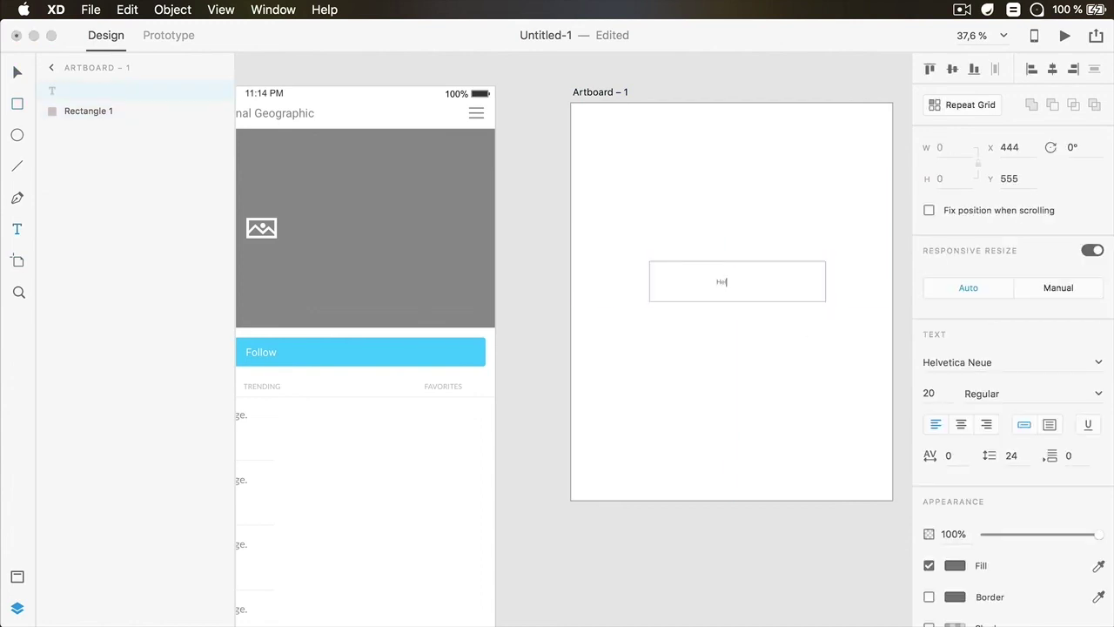
pyautogui.press('Escape')
# Fill the rectangle red (#A51717), centre the Hello text on it, and group both
pyautogui.press('Tab')
pyautogui.click(955, 460)
pyautogui.click(955, 430)
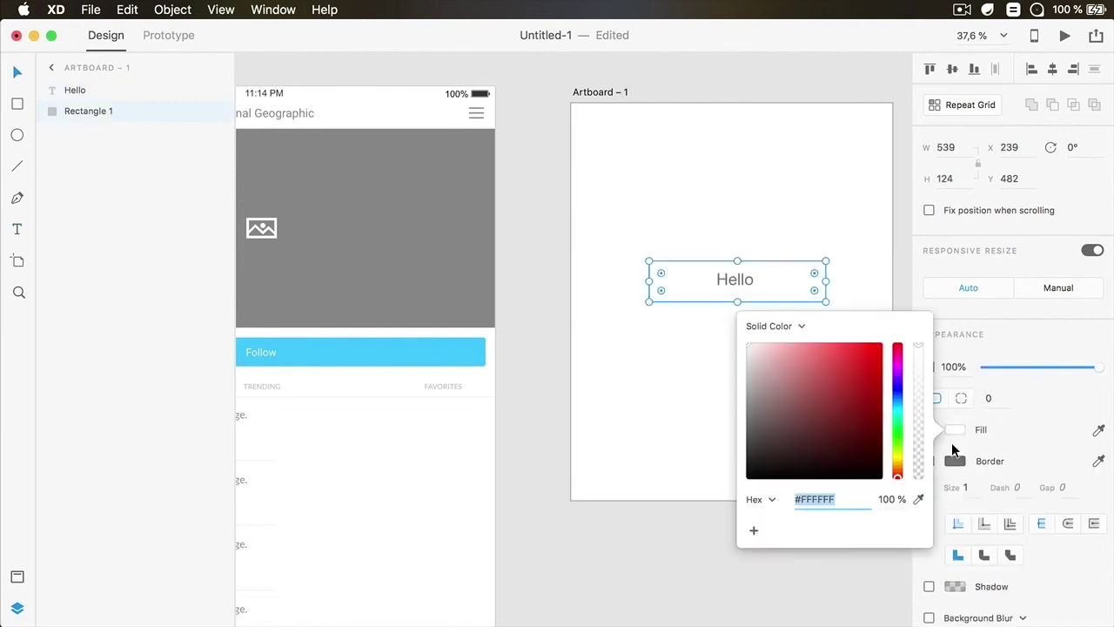
pyautogui.click(862, 390)
pyautogui.press('super+a')
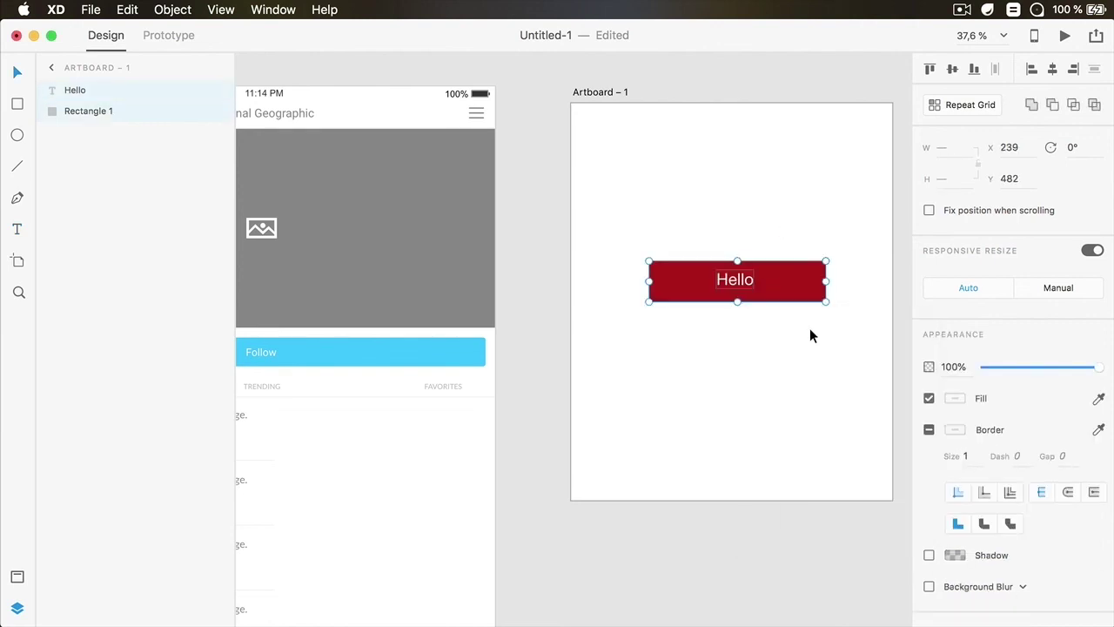
pyautogui.click(953, 69)
pyautogui.press('super+g')
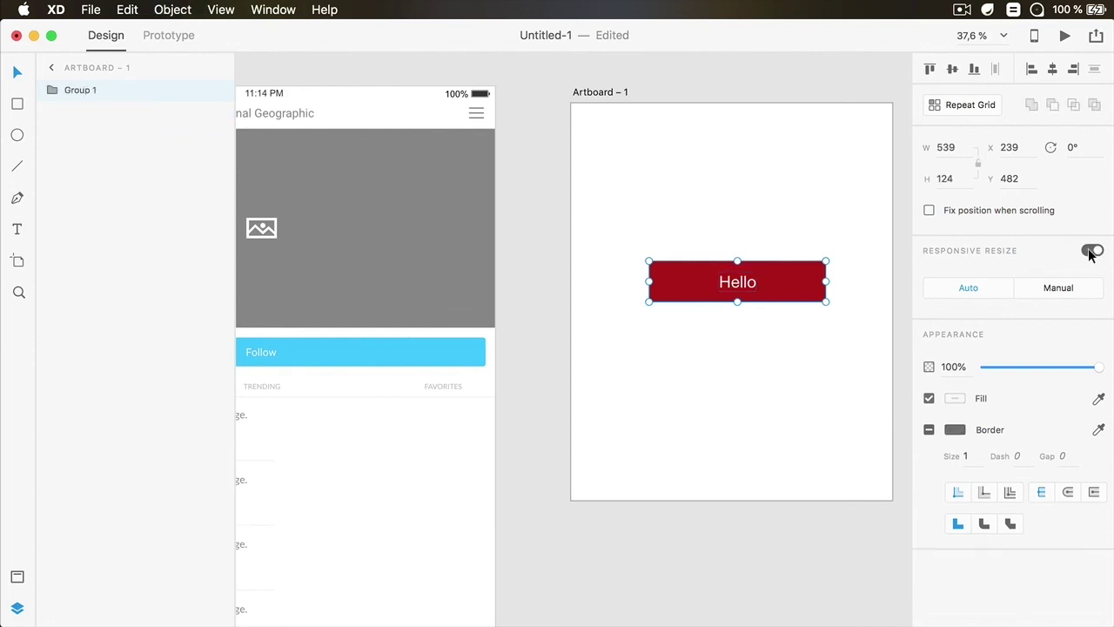
# Stretch the Hello button to about 844 wide and centre it horizontally on Artboard – 1
pyautogui.click(704, 352)
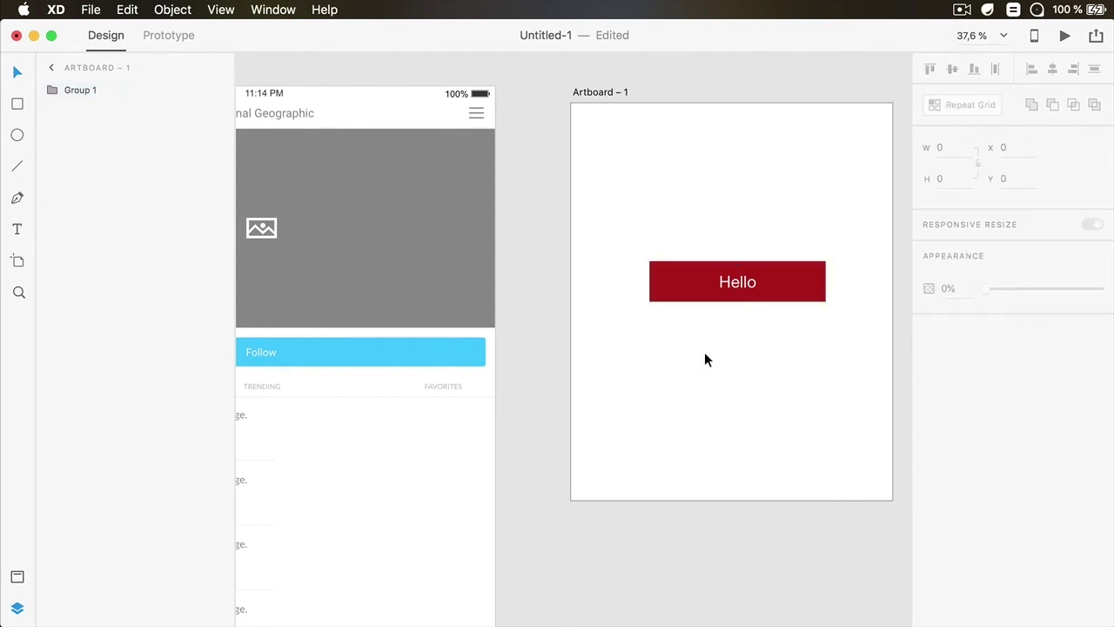
pyautogui.click(774, 281)
pyautogui.moveTo(826, 281); pyautogui.dragTo(861, 282)
pyautogui.click(878, 511)
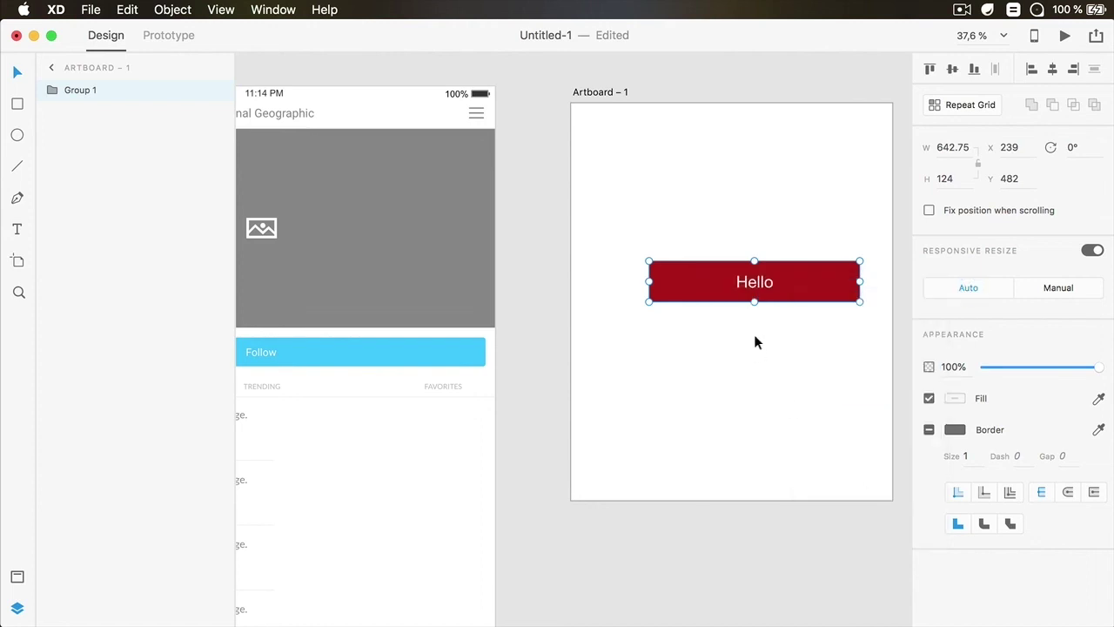
pyautogui.moveTo(757, 302); pyautogui.dragTo(783, 304)
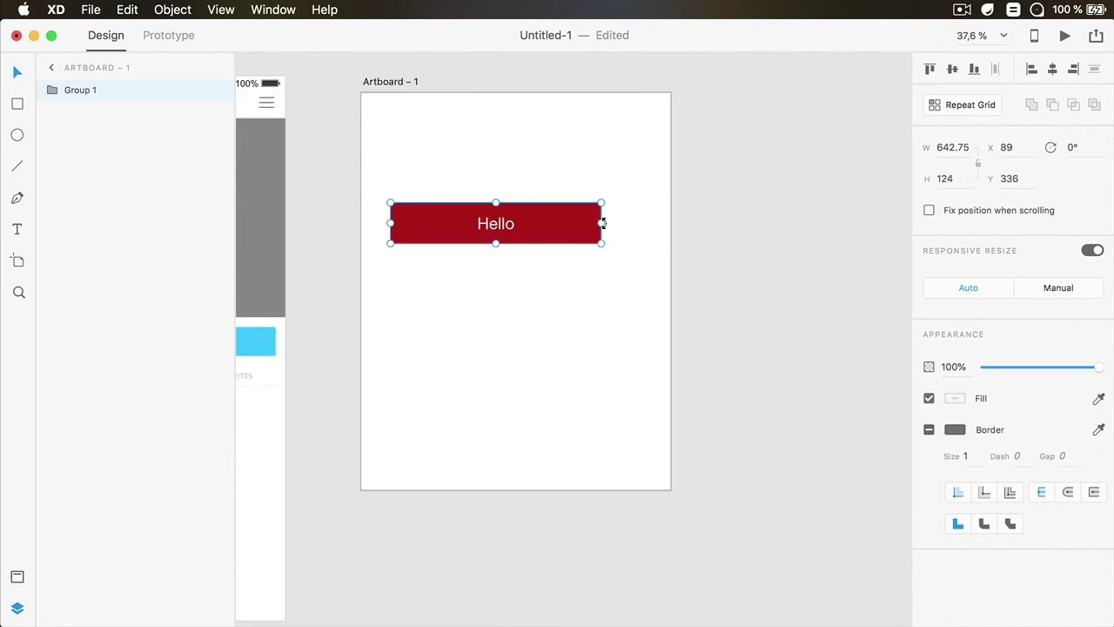
pyautogui.moveTo(602, 224); pyautogui.dragTo(655, 224)
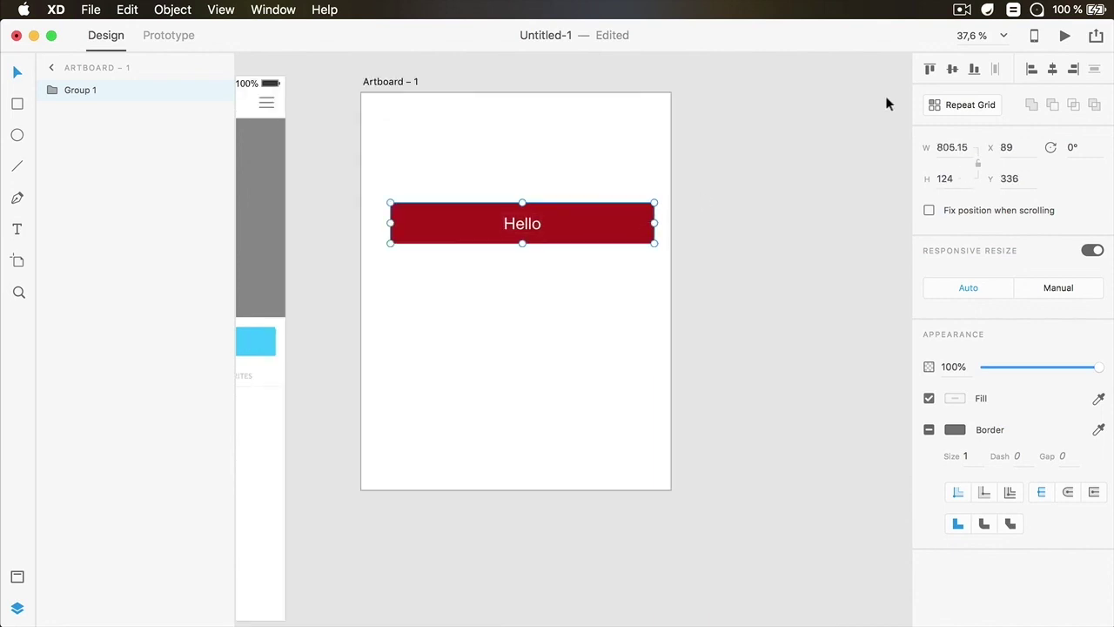
pyautogui.click(1053, 72)
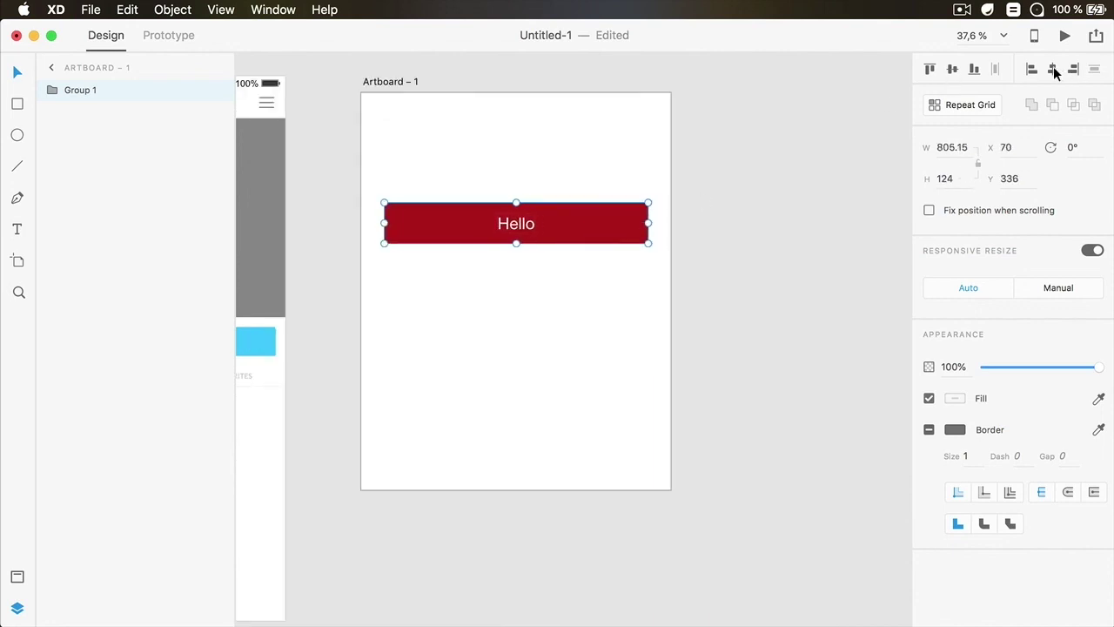
pyautogui.moveTo(384, 224); pyautogui.dragTo(372, 224)
pyautogui.click(1049, 71)
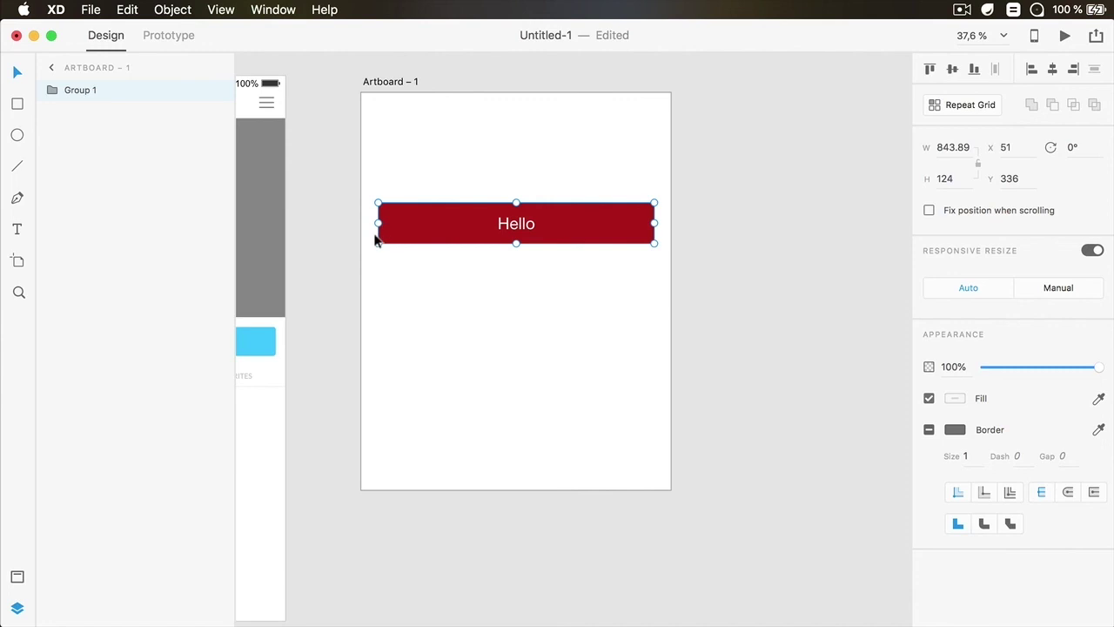
pyautogui.click(581, 310)
# Widen Artboard – 1 to 1368 × 1212 so the button stretches with it
pyautogui.click(598, 346)
pyautogui.moveTo(669, 293); pyautogui.dragTo(808, 294)
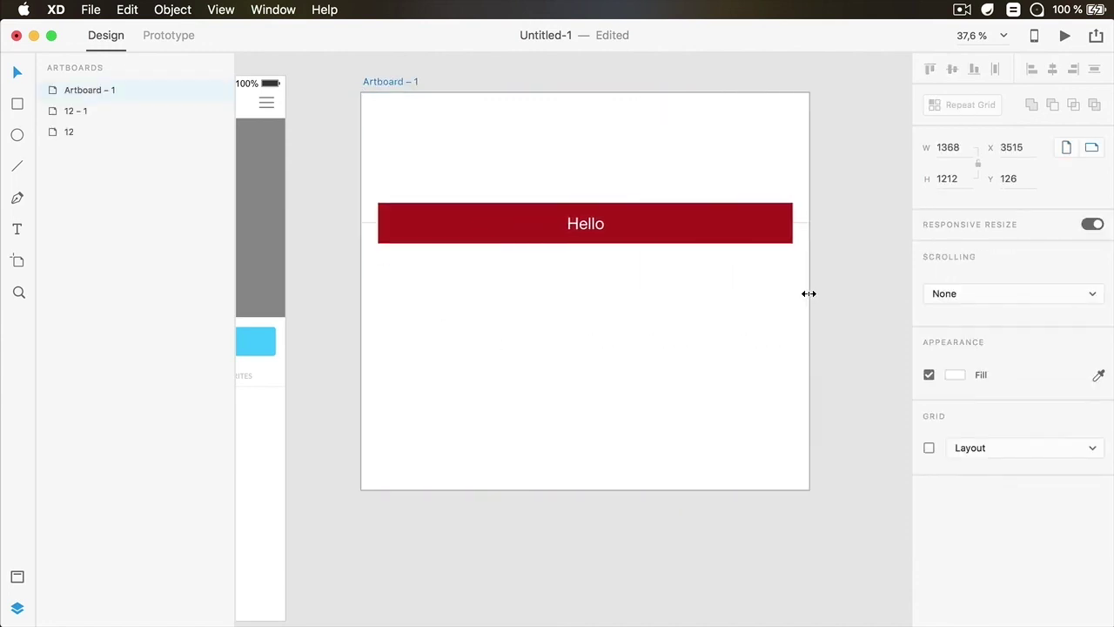
pyautogui.click(628, 357)
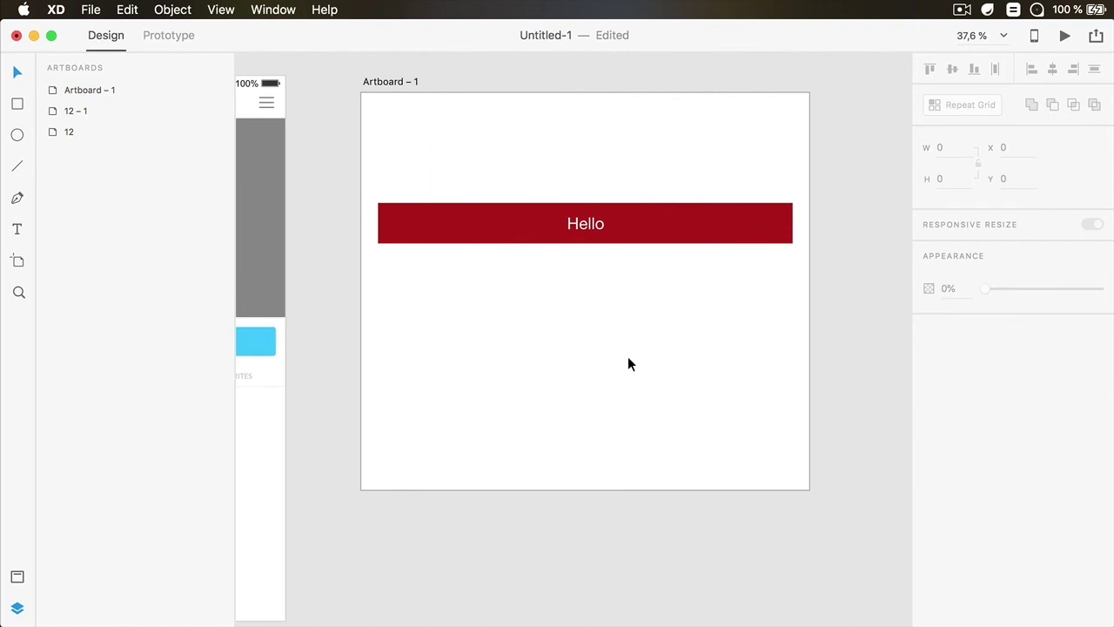